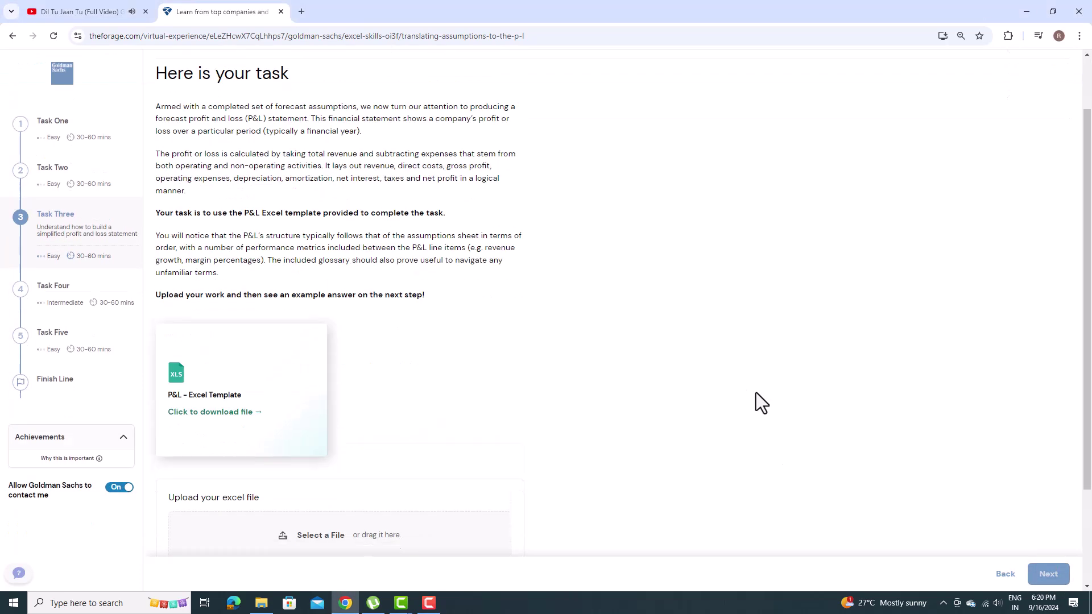
pyautogui.scroll(-1, 756, 394)
# - Download the P&L Excel template from the Task Three page
pyautogui.click(187, 370)
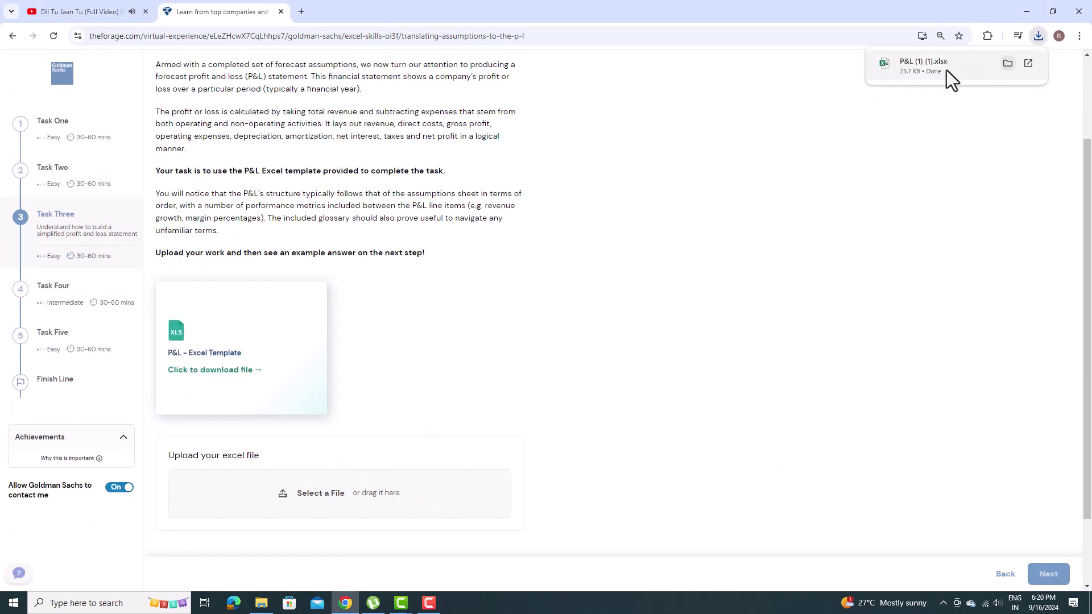
# - Open the P&L workbook, review Forecast Assumptions, then read the Revenue instruction box on P&L Forecast
pyautogui.click(945, 69)
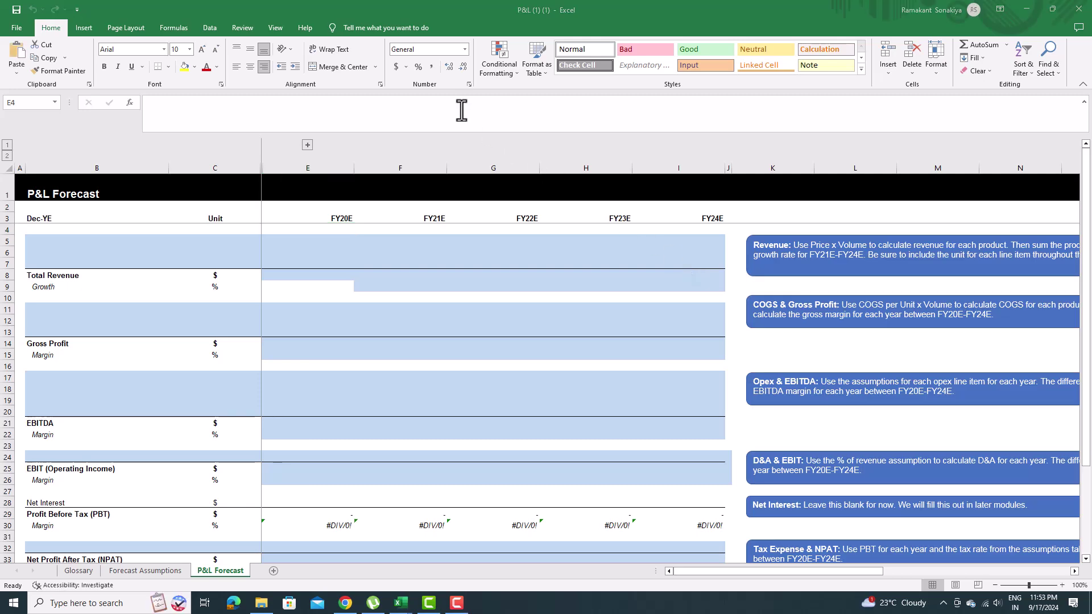
pyautogui.click(147, 569)
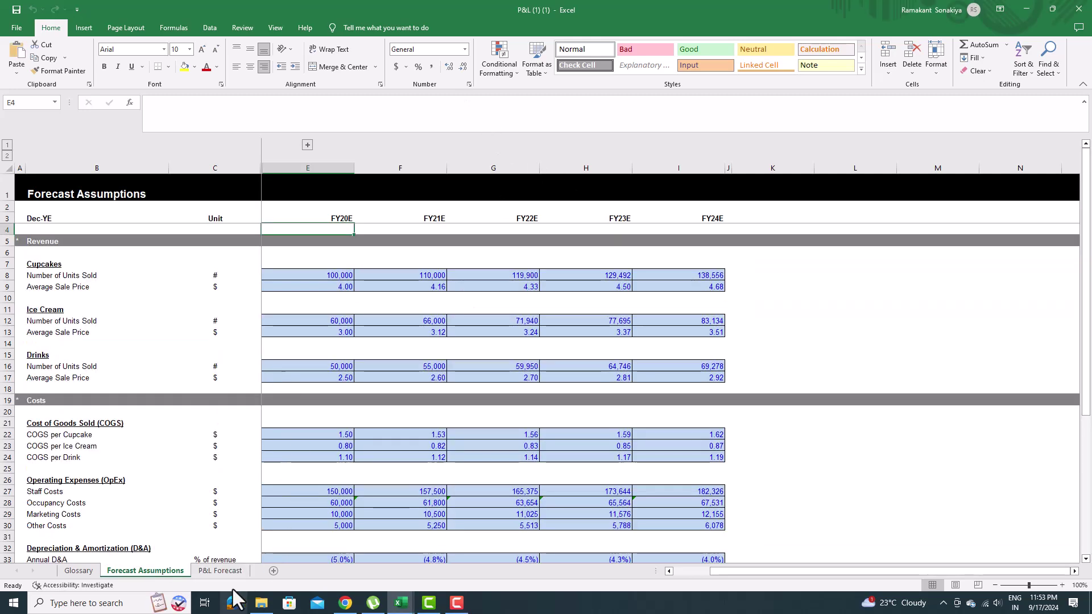
pyautogui.click(223, 571)
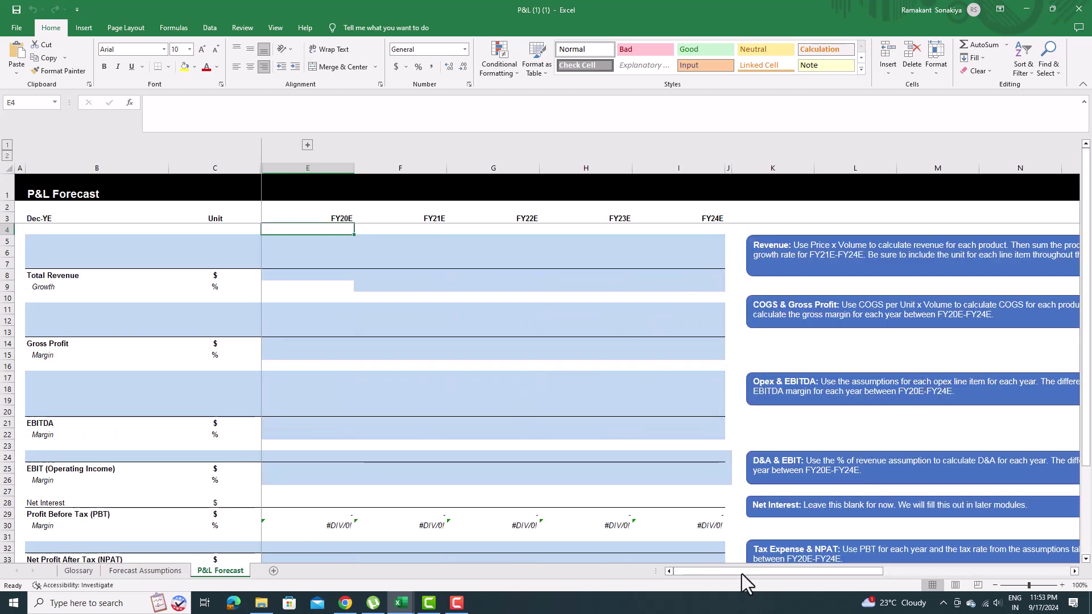
pyautogui.moveTo(740, 576)
pyautogui.mouseDown()
pyautogui.moveTo(943, 570)
pyautogui.moveTo(899, 573)
pyautogui.mouseUp()
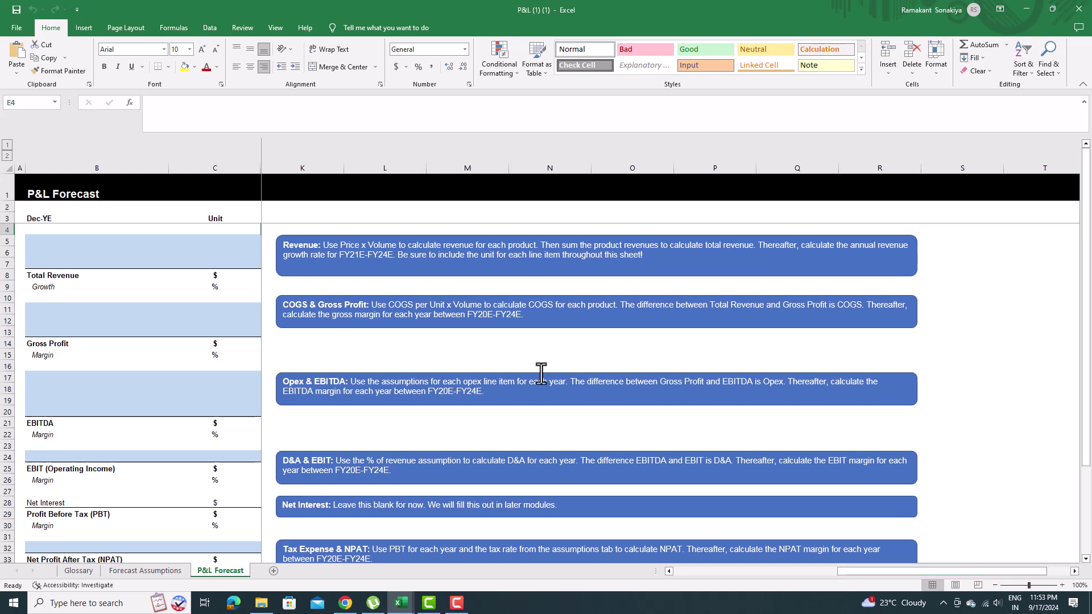
pyautogui.click(275, 245)
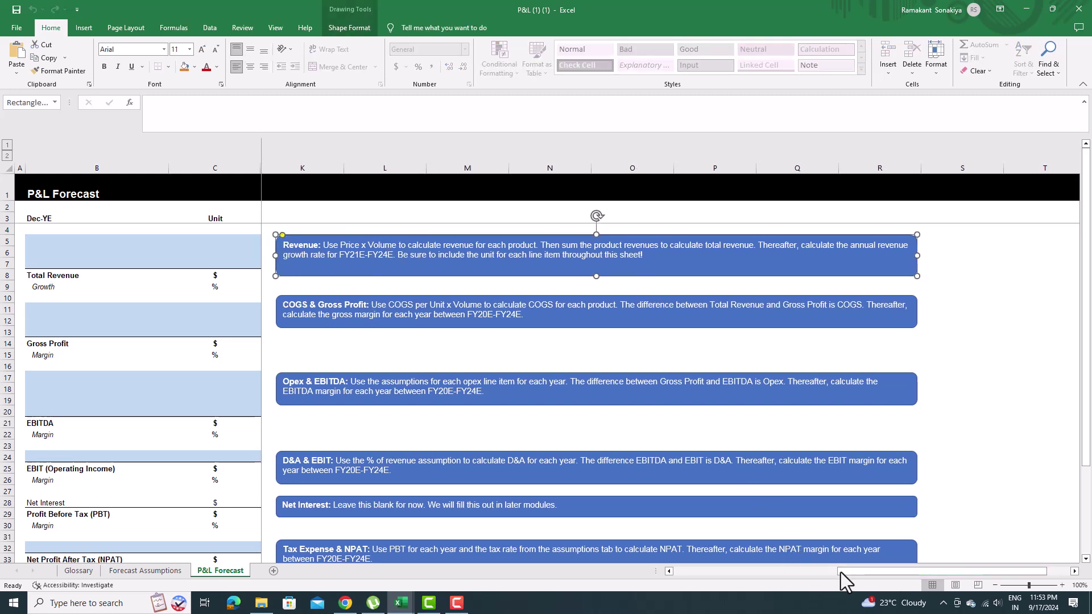
pyautogui.moveTo(840, 572); pyautogui.dragTo(667, 570)
# - Enter revenue labels Cupcakes, Ice-Cream and Drinks in B5:B7, each with $ as unit in column C
pyautogui.click(85, 243)
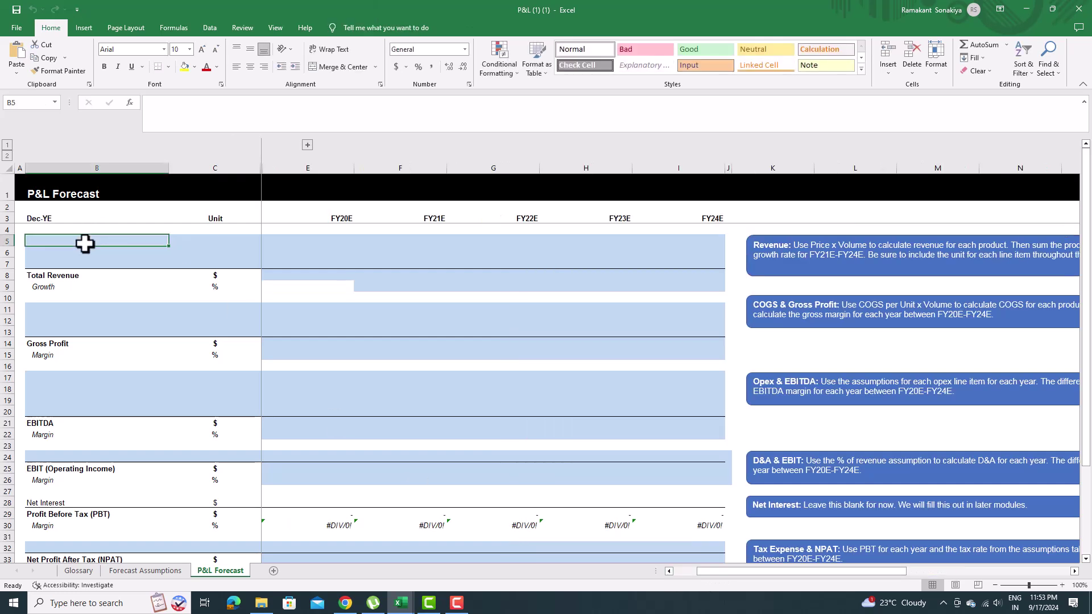
pyautogui.write('Cupcakes')
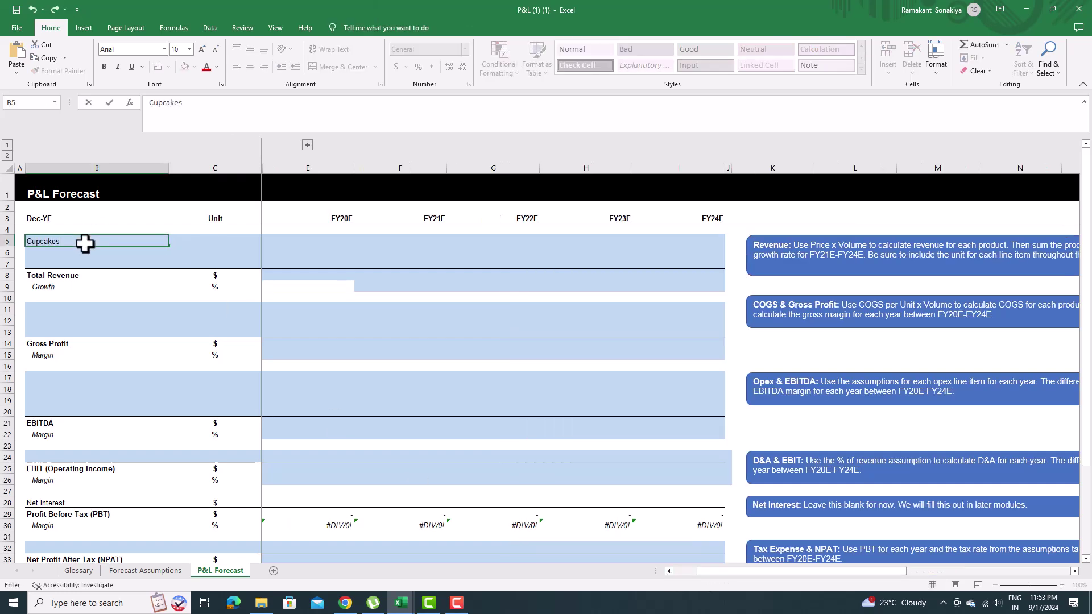
pyautogui.press('Tab')
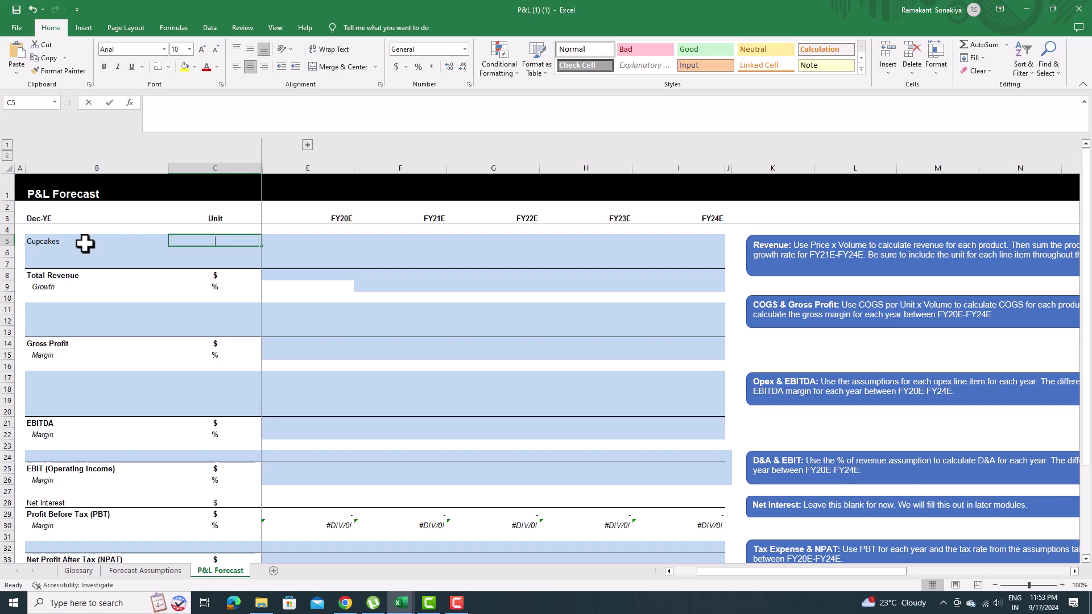
pyautogui.write('$')
pyautogui.press('Return')
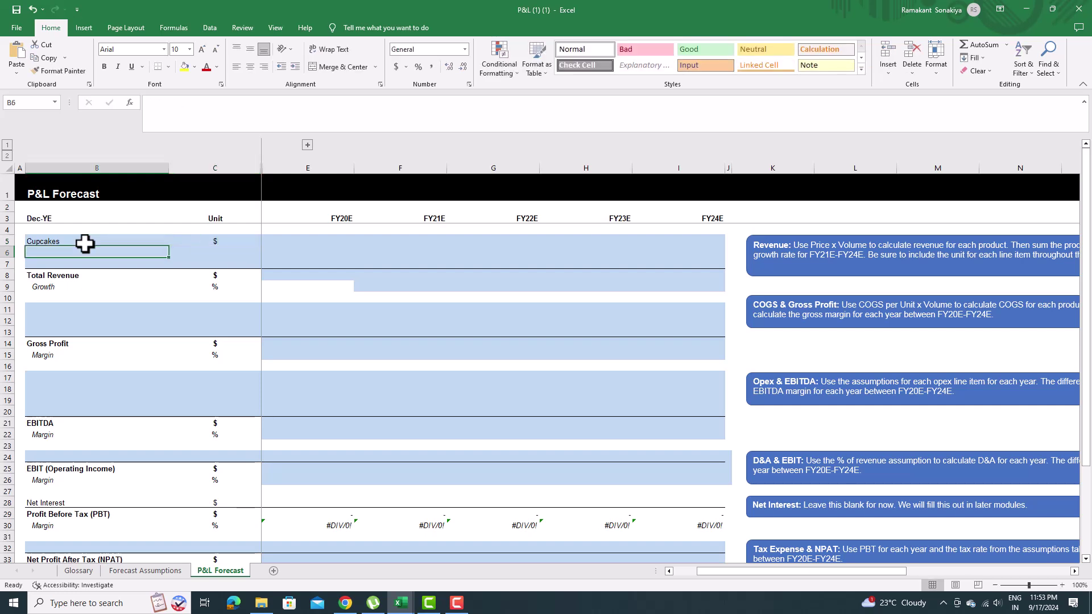
pyautogui.write('Ice-')
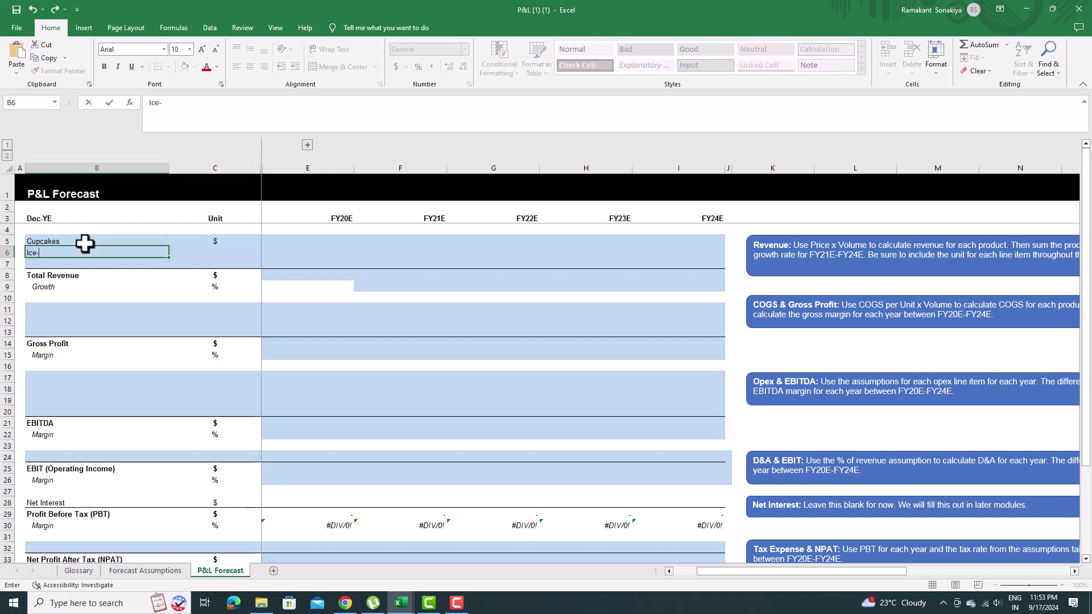
pyautogui.write('Cream')
pyautogui.press('Tab')
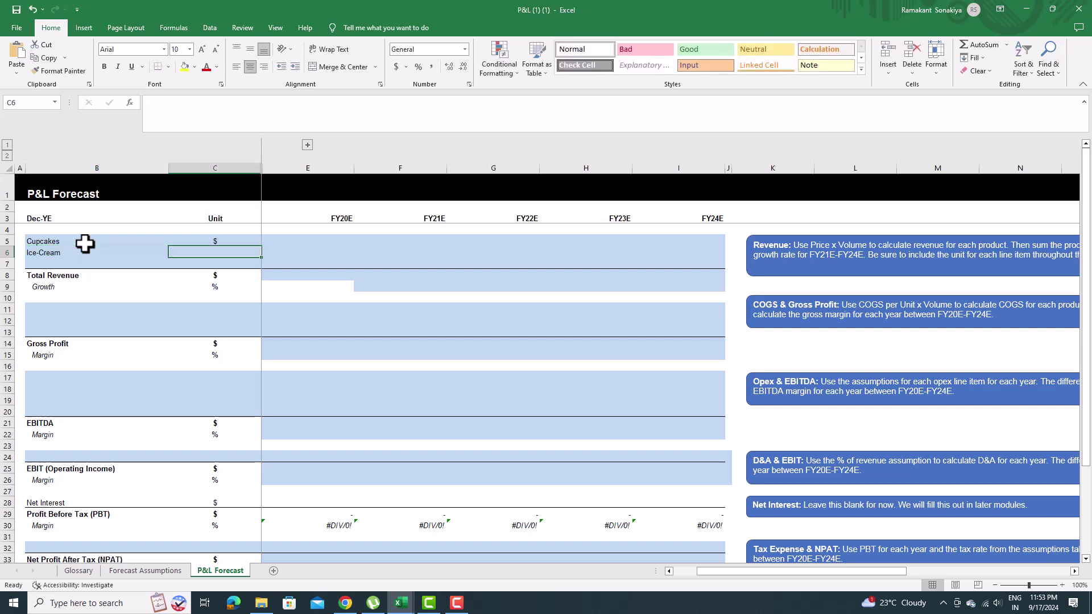
pyautogui.write('$')
pyautogui.press('Left')
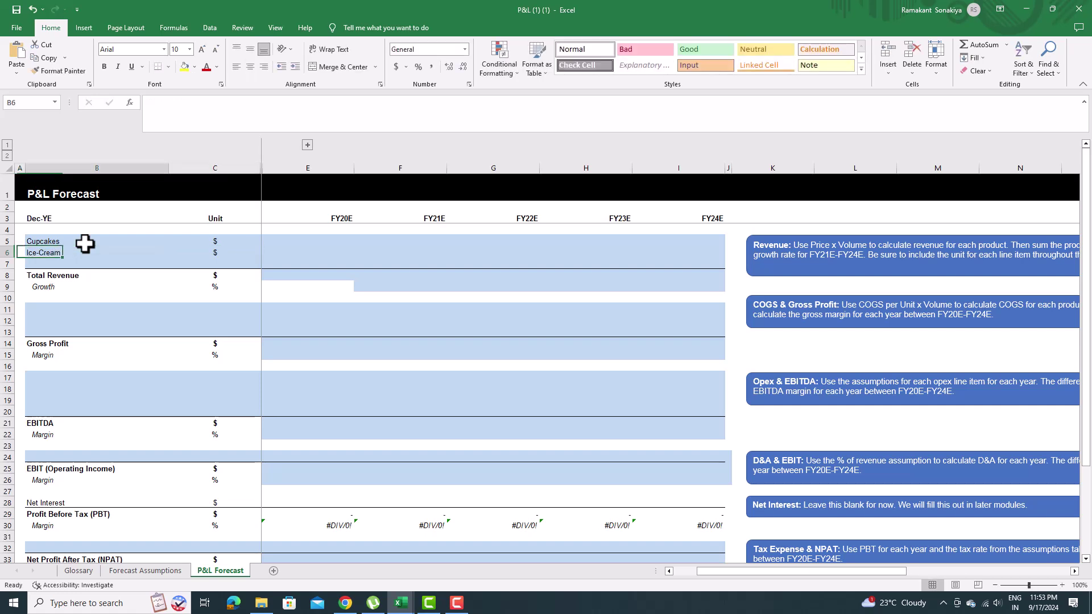
pyautogui.press('Down')
pyautogui.write('Drin')
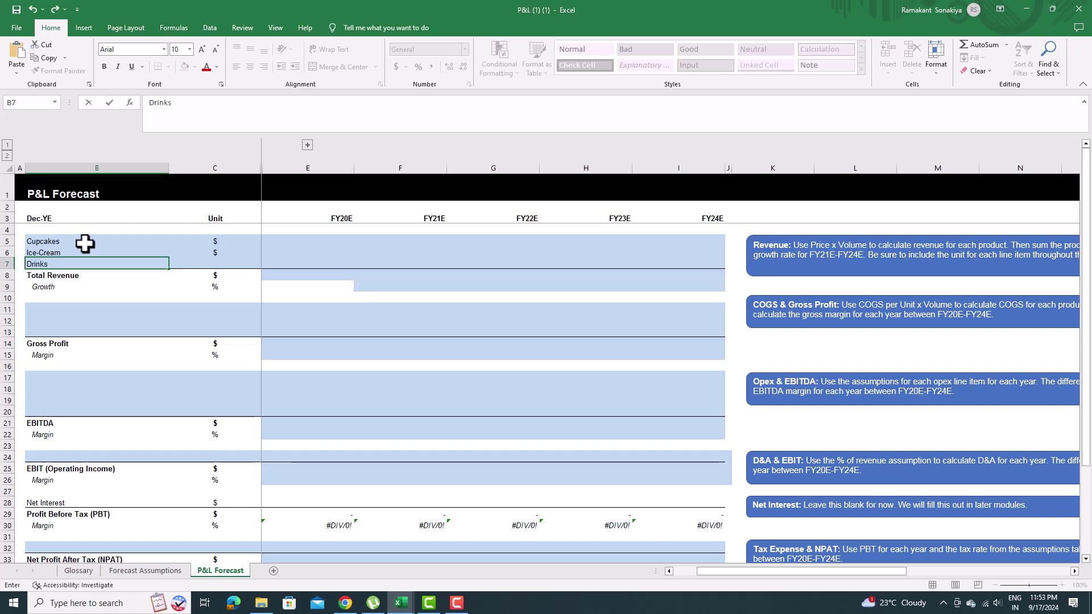
pyautogui.press('Tab')
pyautogui.write('$')
pyautogui.press('Tab')
pyautogui.press('Up')
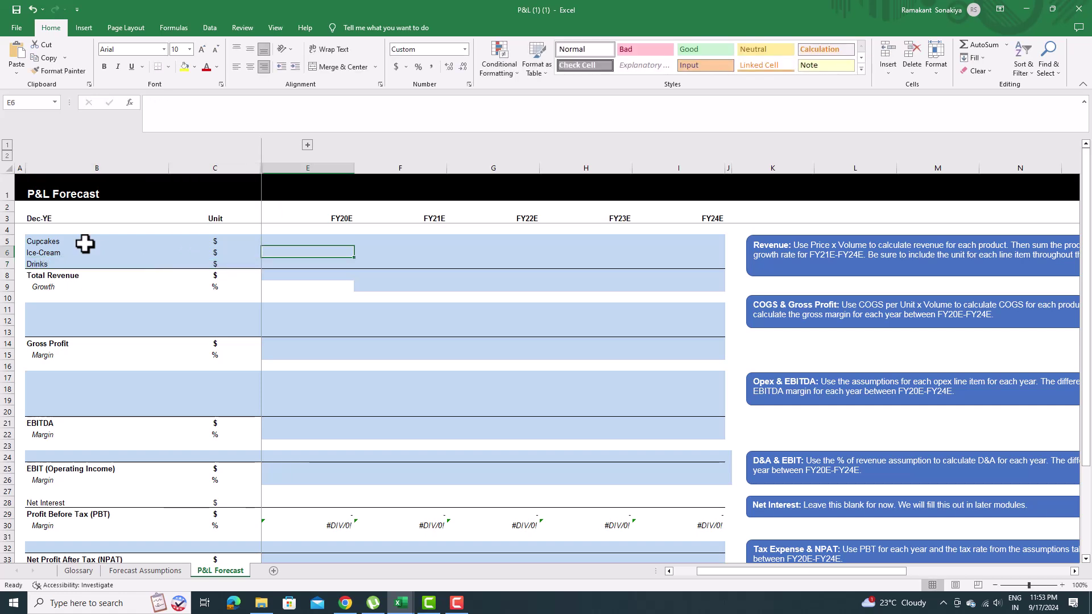
pyautogui.press('Up')
pyautogui.write('=')
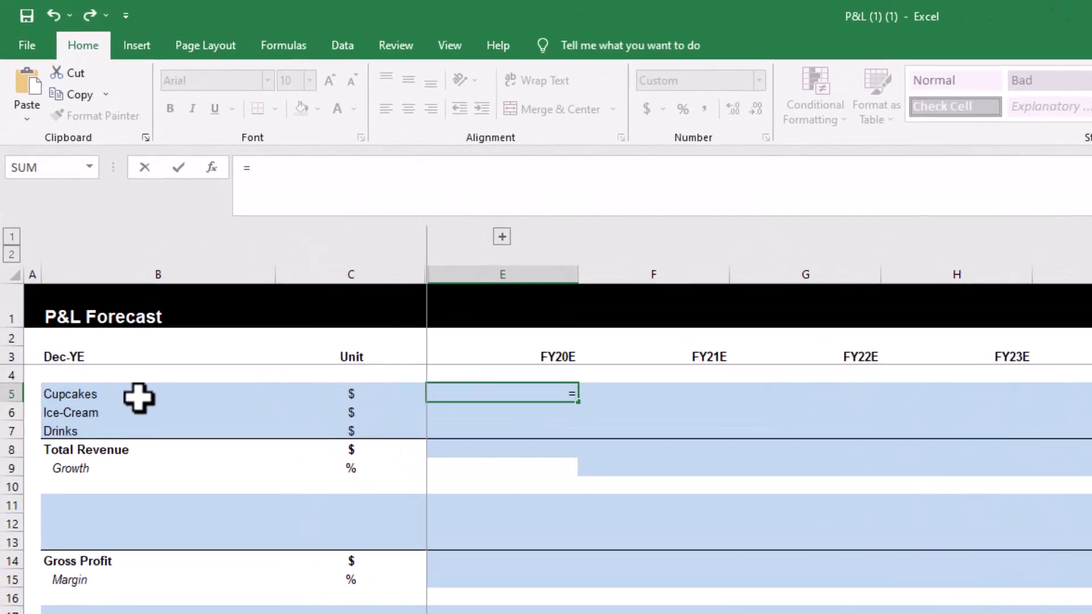
# - Set Cupcakes revenue as units sold times average sale price from Forecast Assumptions, filled FY20E–FY24E
pyautogui.hotkey('ctrl', 'pagedown')
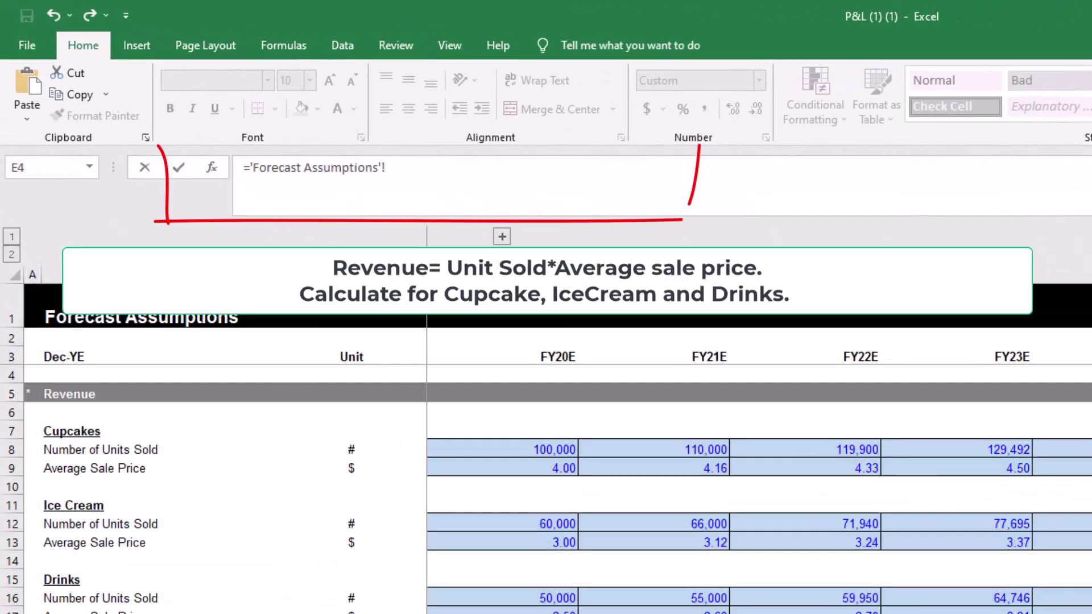
pyautogui.click(533, 452)
pyautogui.write('*')
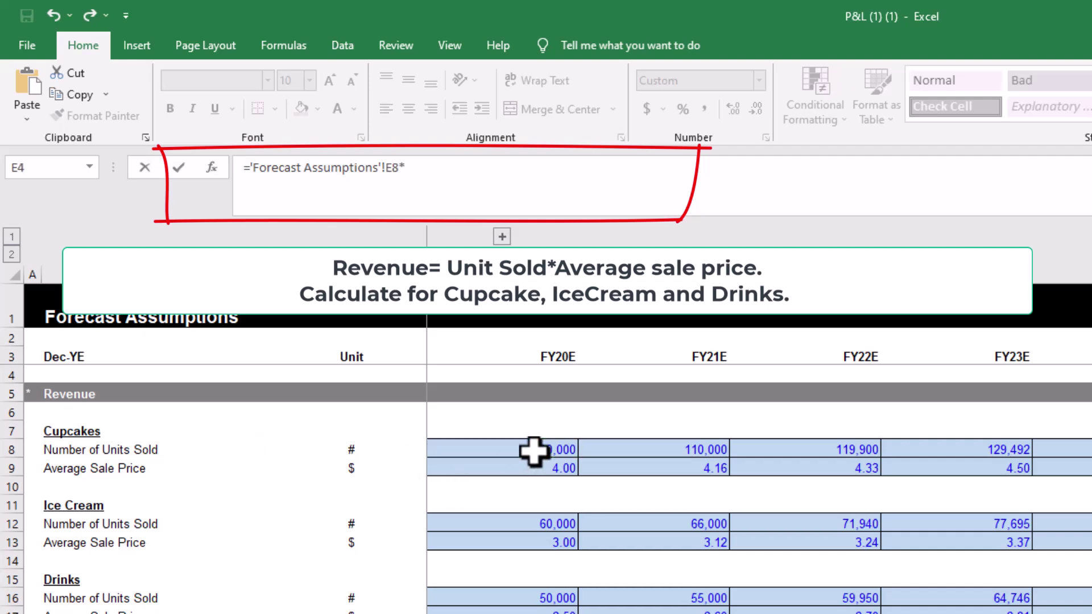
pyautogui.click(545, 467)
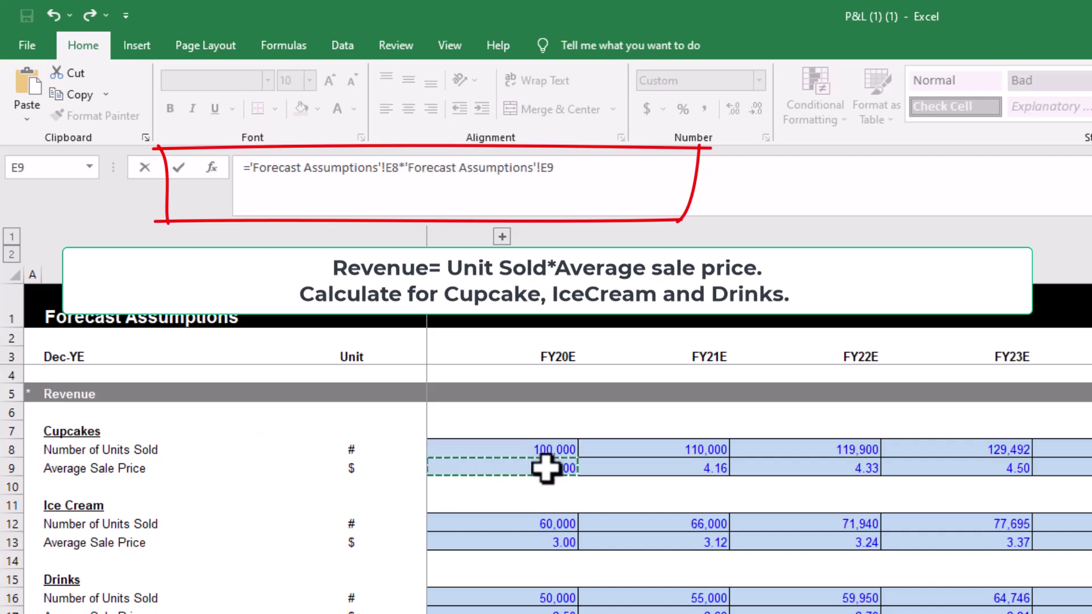
pyautogui.press('Return')
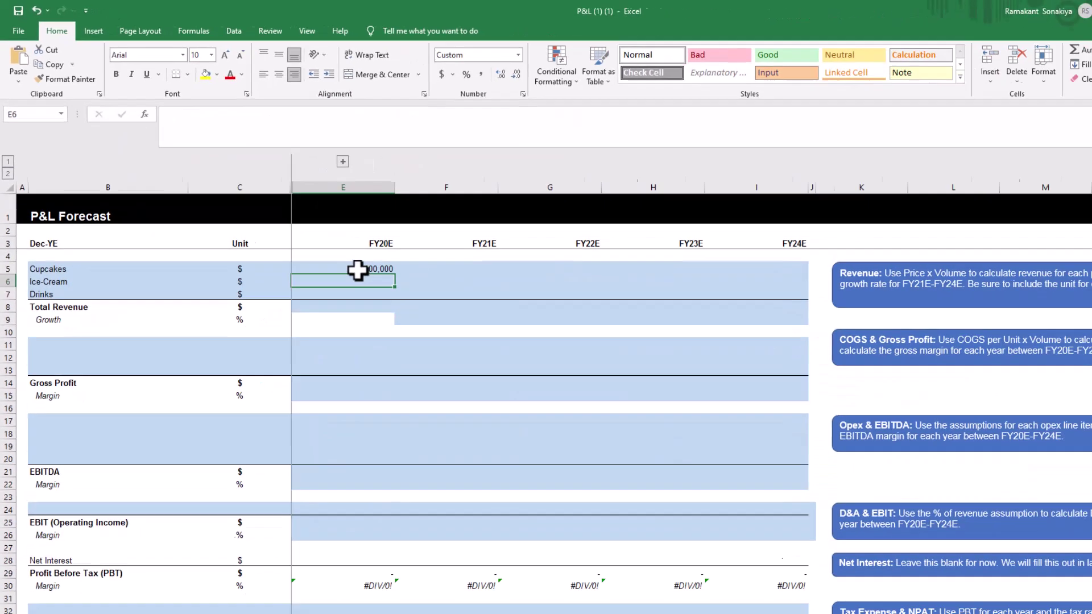
pyautogui.moveTo(353, 247); pyautogui.dragTo(729, 246)
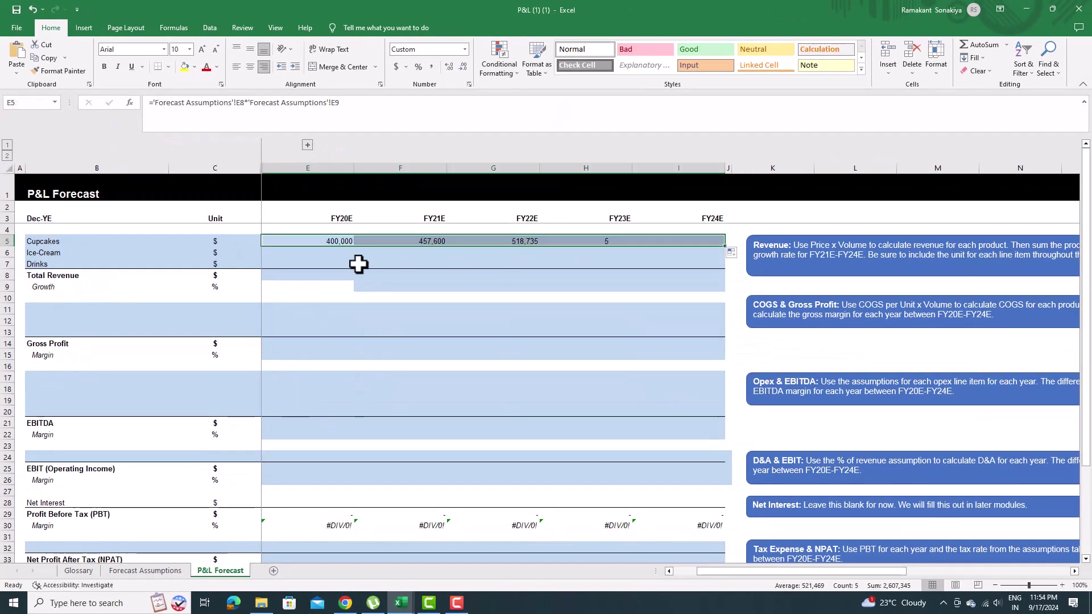
# - Set Ice-Cream revenue as units sold times average sale price, filled FY20E–FY24E
pyautogui.click(334, 253)
pyautogui.write('=')
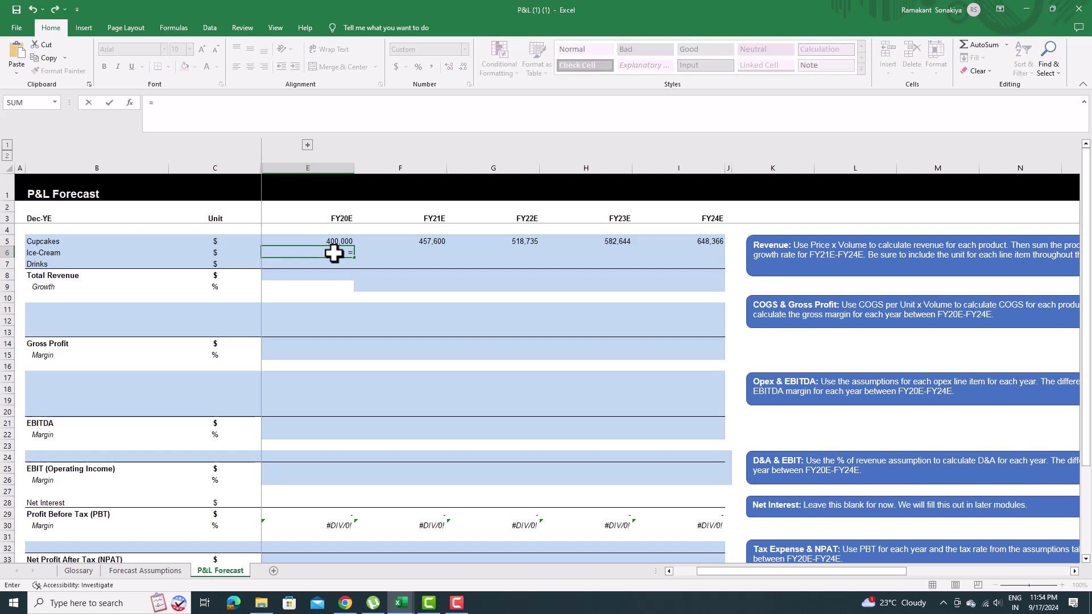
pyautogui.click(150, 571)
pyautogui.click(338, 320)
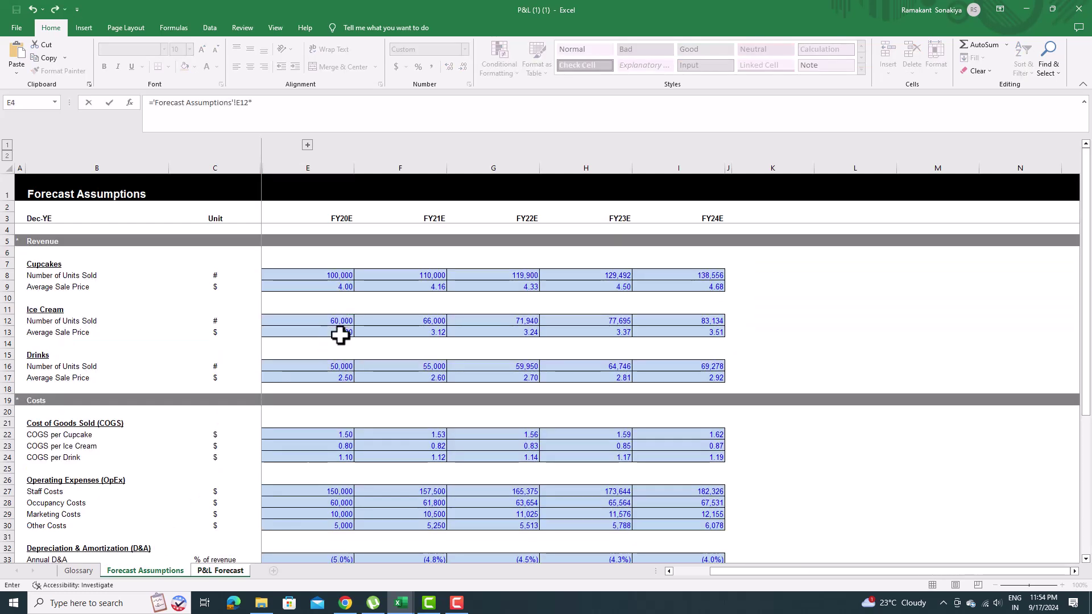
pyautogui.click(340, 333)
pyautogui.press('Return')
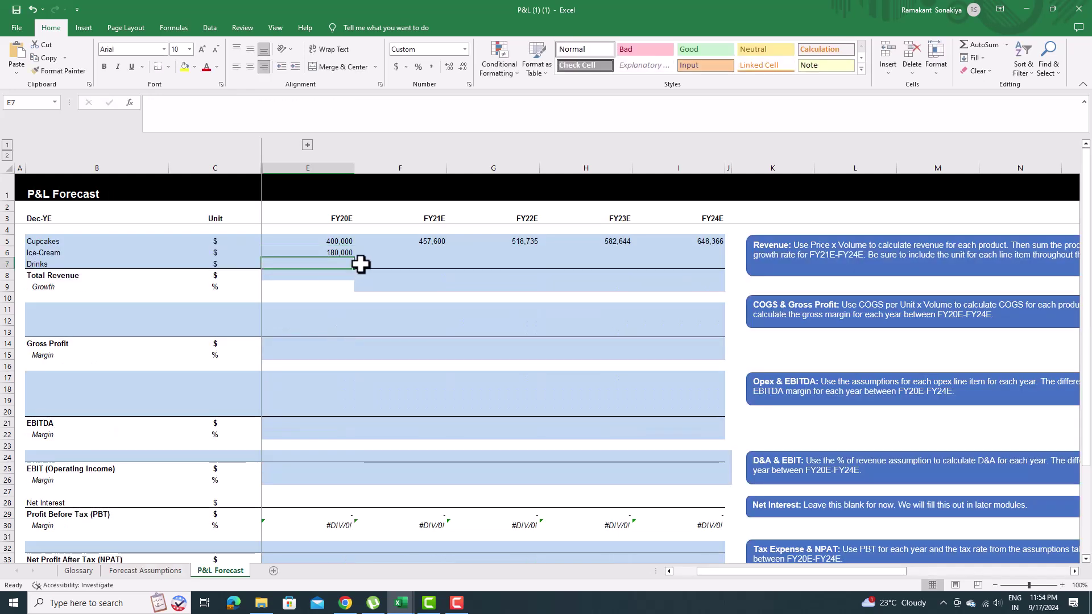
pyautogui.click(349, 252)
pyautogui.moveTo(354, 256); pyautogui.dragTo(710, 269)
# - Set Drinks revenue as units sold times average sale price, filled FY20E–FY24E
pyautogui.click(343, 265)
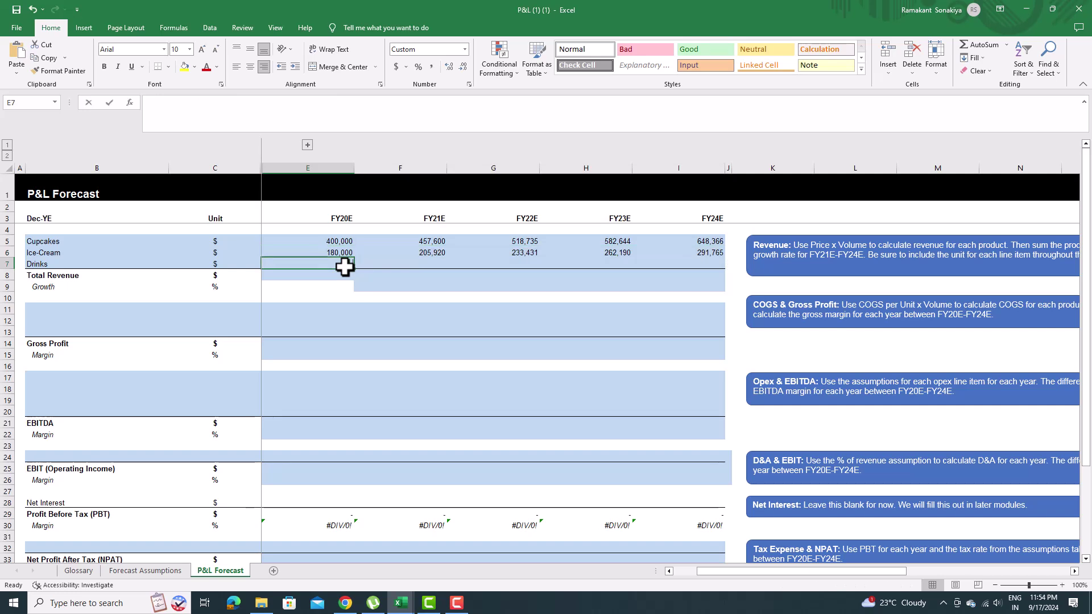
pyautogui.write('=')
pyautogui.click(158, 570)
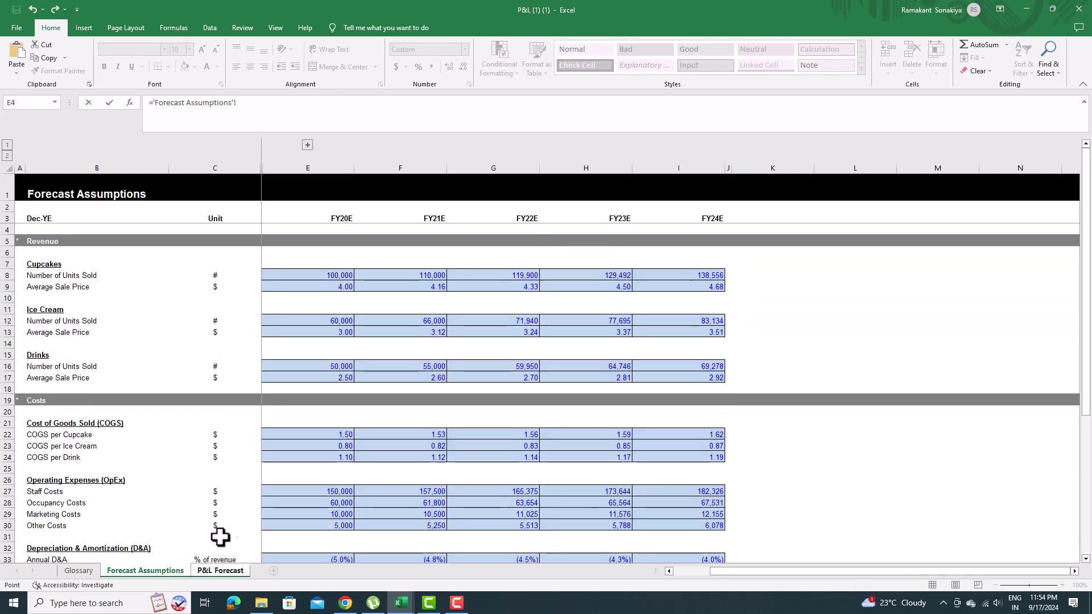
pyautogui.click(337, 366)
pyautogui.write('E16*')
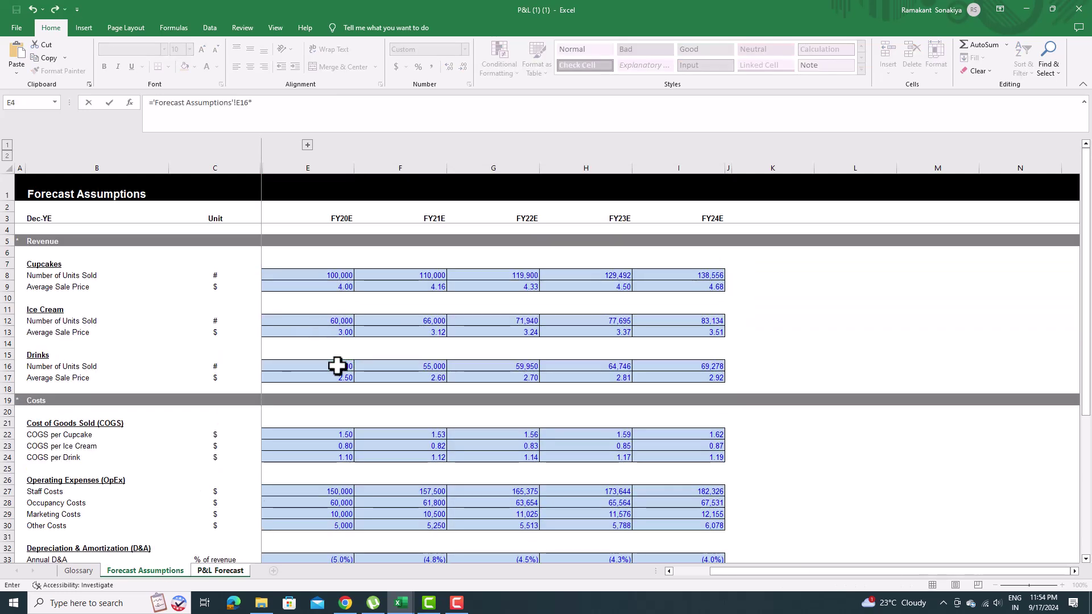
pyautogui.click(343, 381)
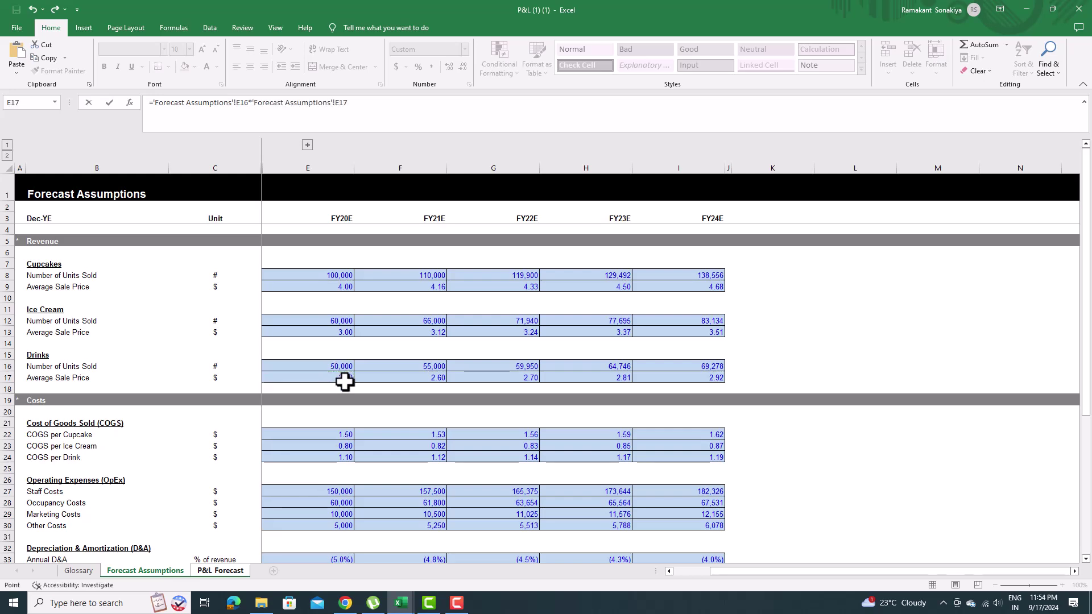
pyautogui.press('Return')
pyautogui.click(346, 264)
pyautogui.moveTo(354, 268); pyautogui.dragTo(700, 276)
pyautogui.click(342, 276)
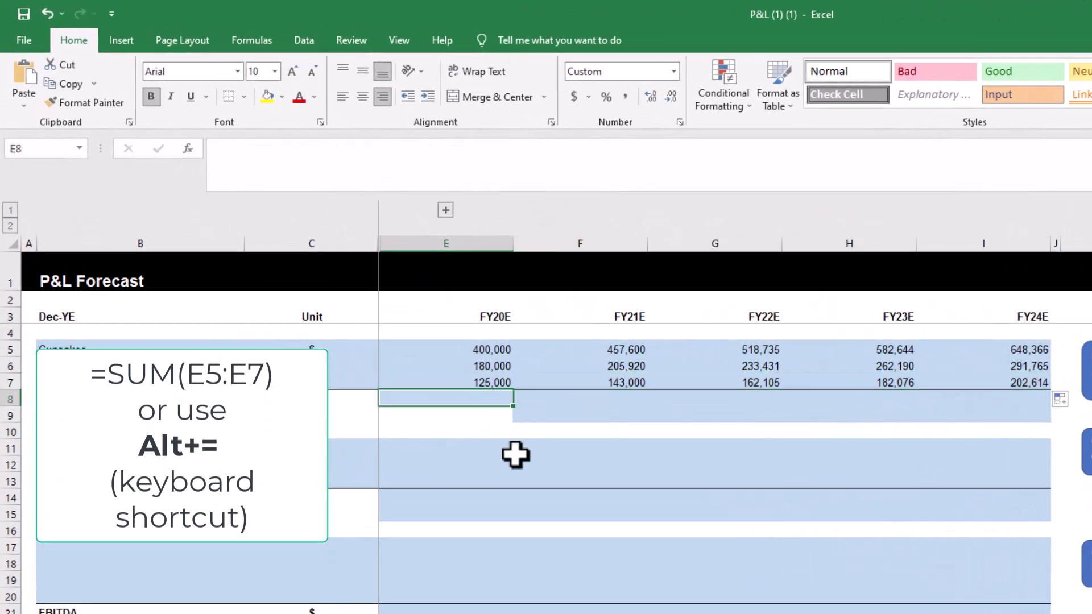
# - Make Total Revenue =SUM(E5:E7) and fill it across FY20E–FY24E
pyautogui.hotkey('alt', '=')
pyautogui.press('Return')
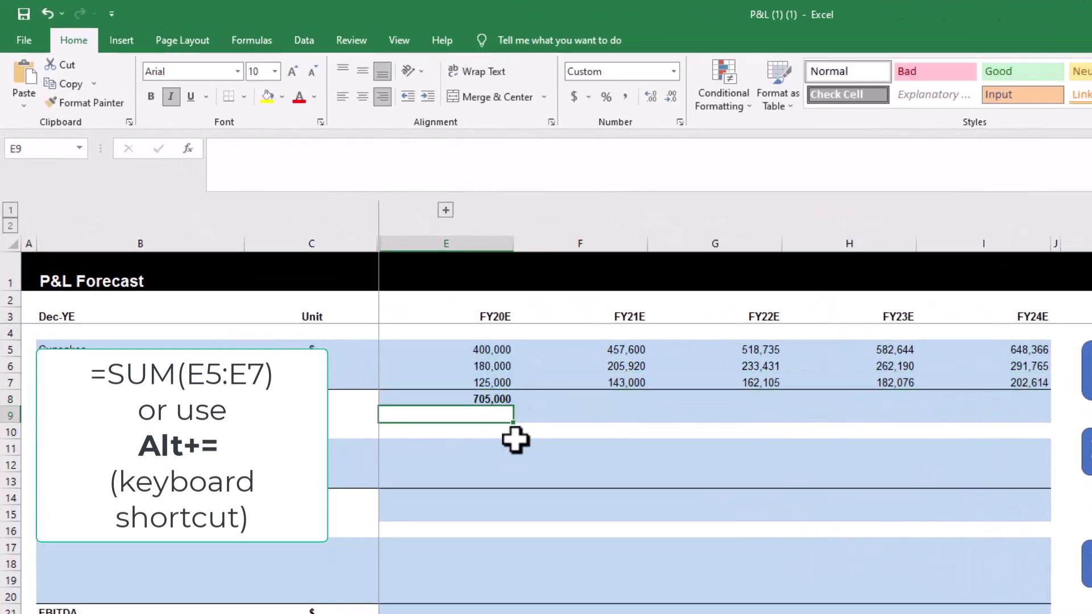
pyautogui.click(501, 396)
pyautogui.moveTo(512, 406); pyautogui.dragTo(989, 408)
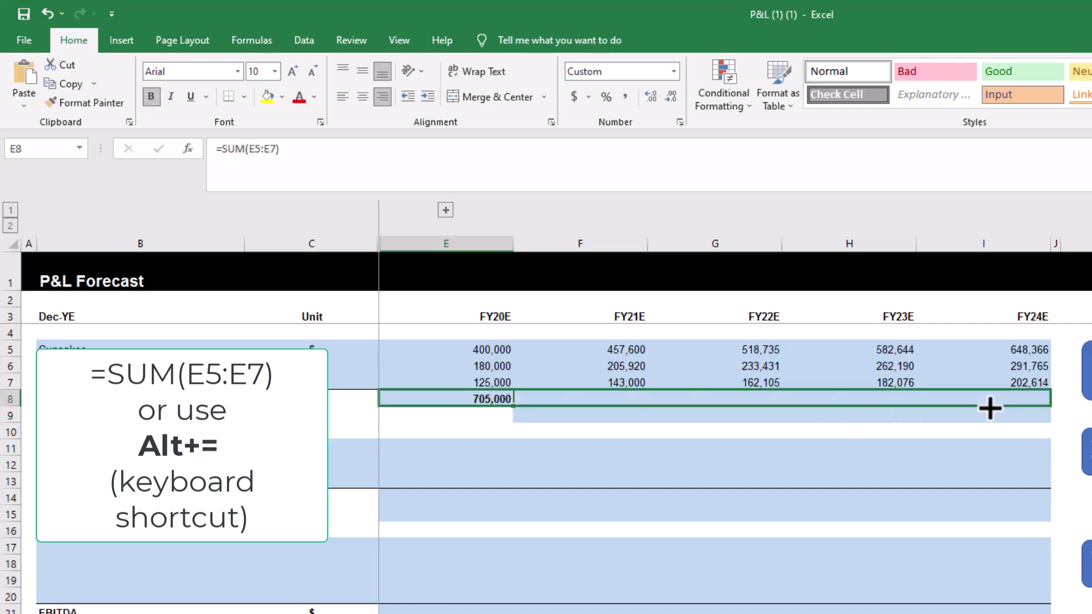
pyautogui.click(568, 415)
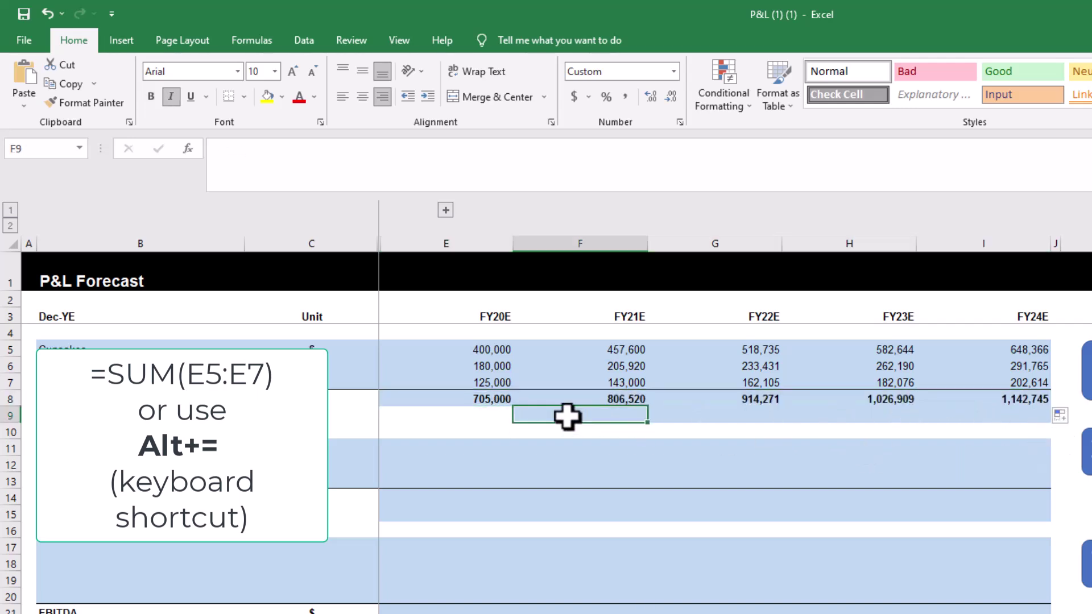
pyautogui.write('=')
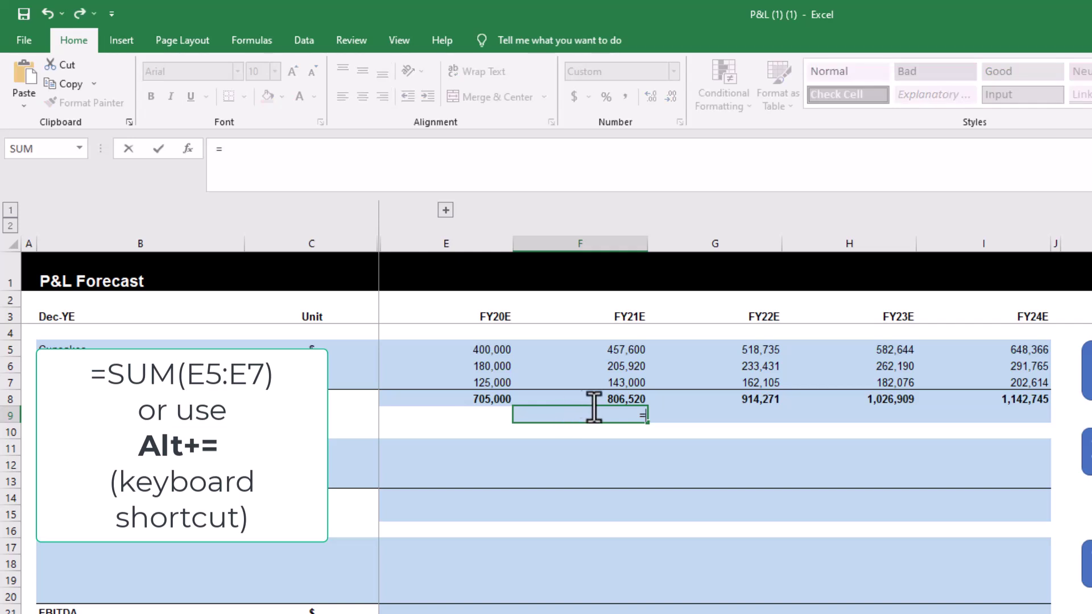
# - Enter revenue growth as =F8/E8-1 in F9 and fill it through FY24E (14%, 13%, 12%, 11%)
pyautogui.click(608, 400)
pyautogui.press('Left')
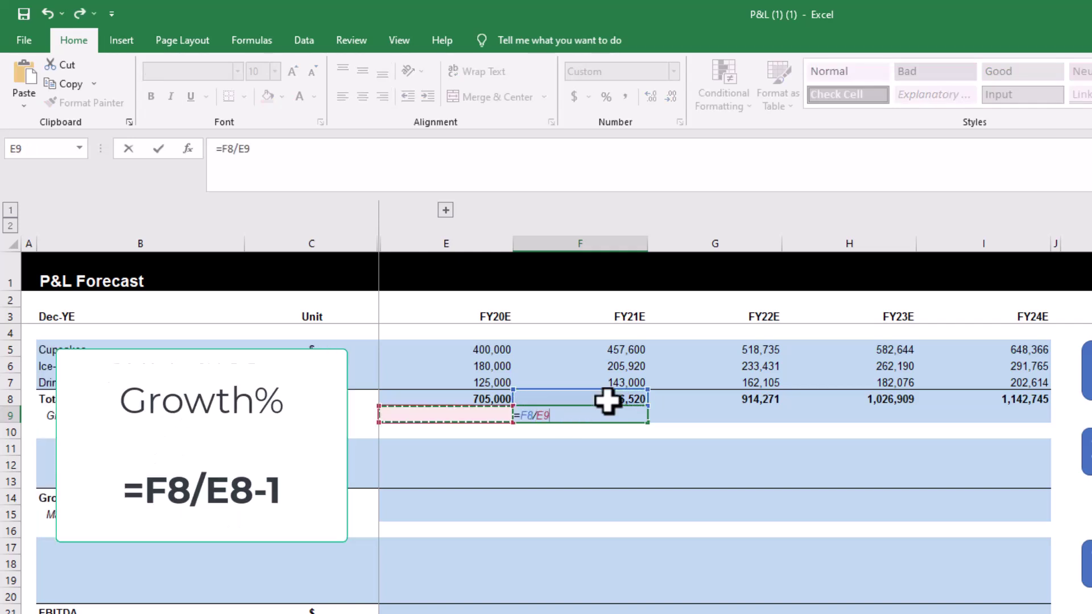
pyautogui.press('Up')
pyautogui.write('-')
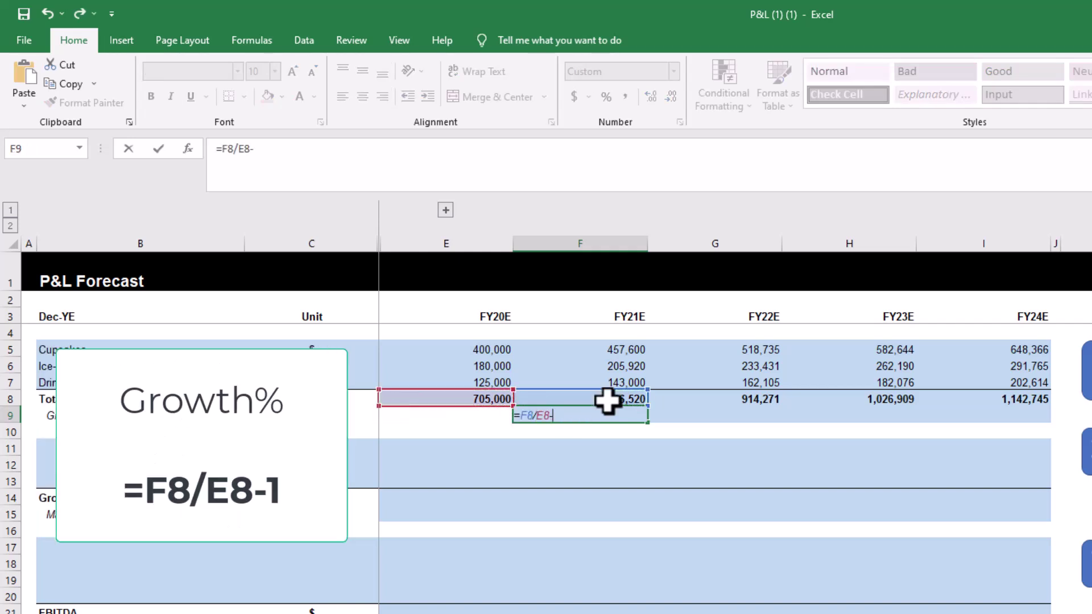
pyautogui.write('1')
pyautogui.press('Return')
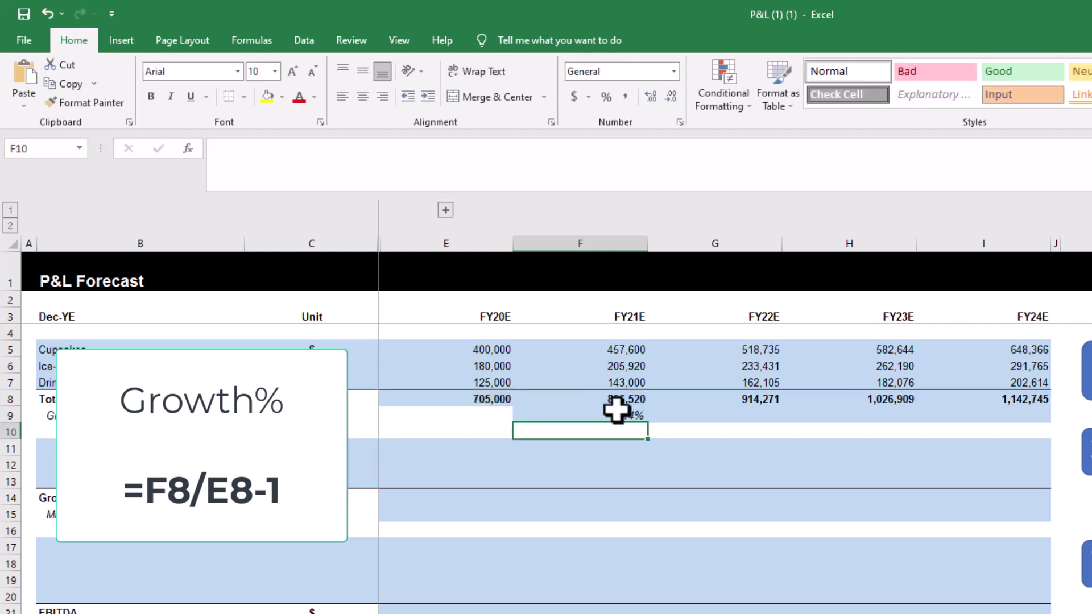
pyautogui.click(622, 417)
pyautogui.moveTo(647, 423); pyautogui.dragTo(1007, 424)
pyautogui.click(1039, 431)
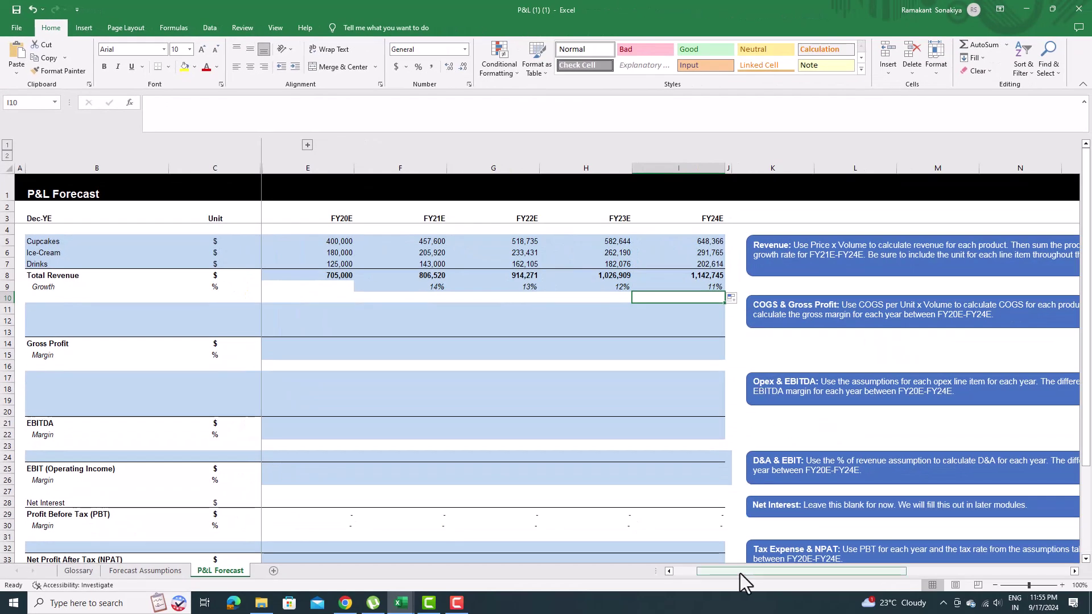
pyautogui.moveTo(742, 573); pyautogui.dragTo(814, 578)
# - Copy the Cost of Goods Sold heading and three product COGS labels from Forecast Assumptions into B10 below Growth
pyautogui.click(473, 303)
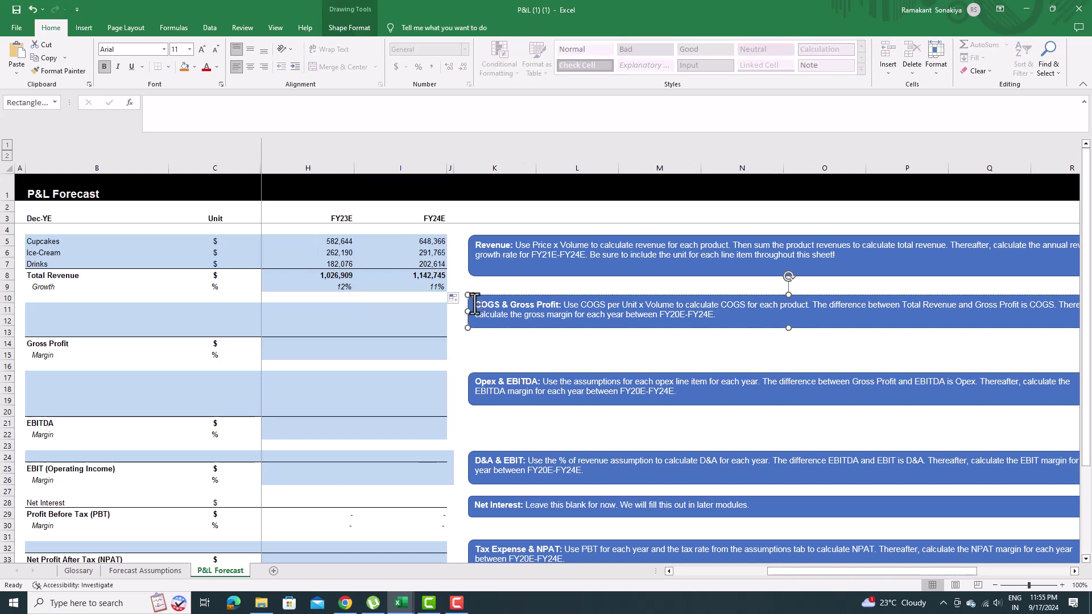
pyautogui.tripleClick(614, 320)
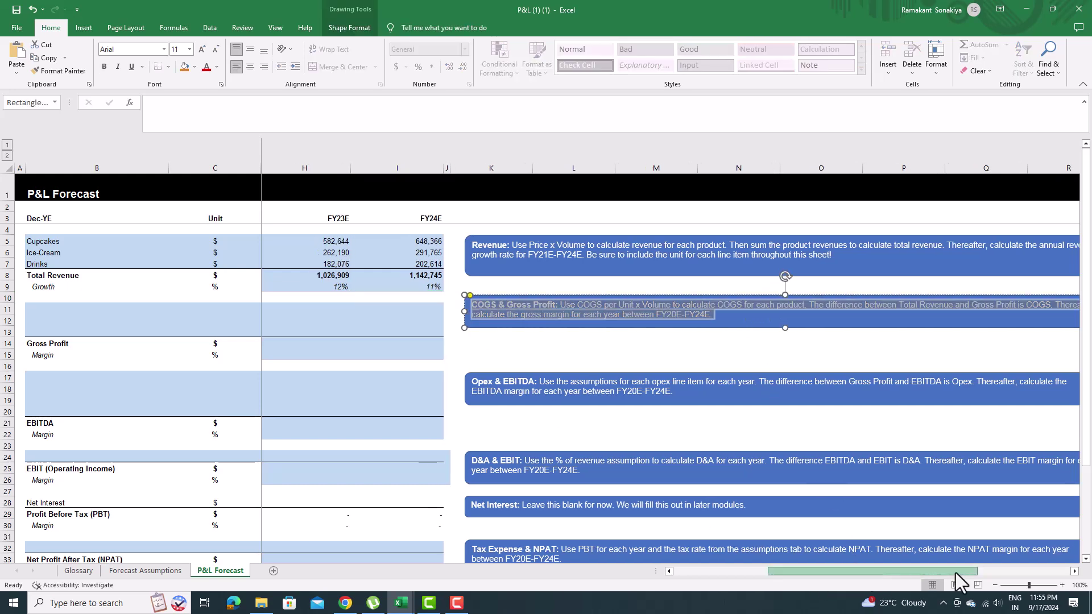
pyautogui.hscroll(1, 955, 572)
pyautogui.hscroll(1, 956, 572)
pyautogui.hscroll(1, 936, 573)
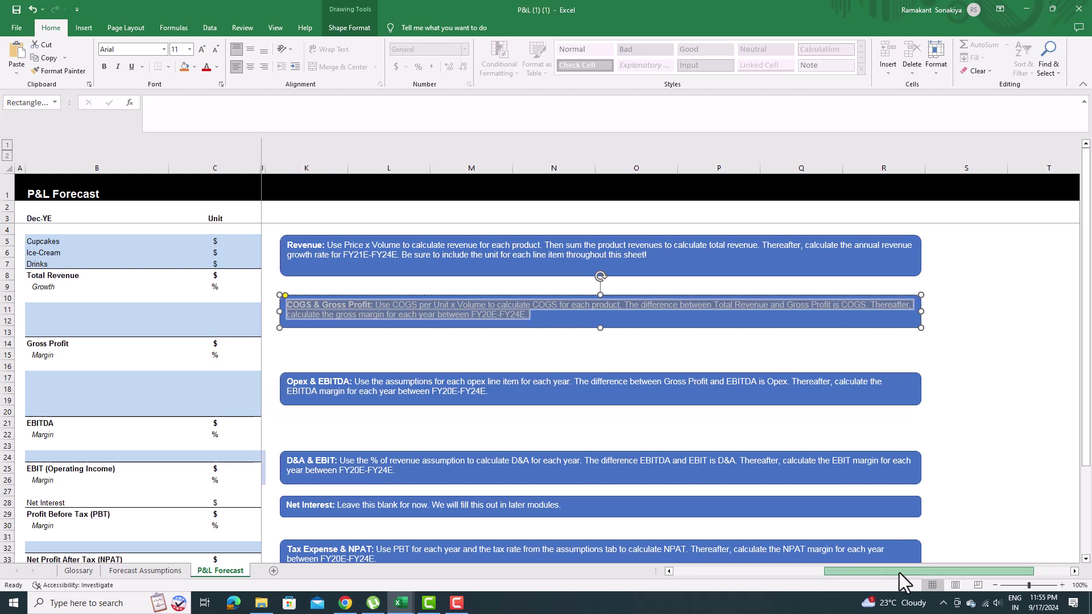
pyautogui.click(816, 575)
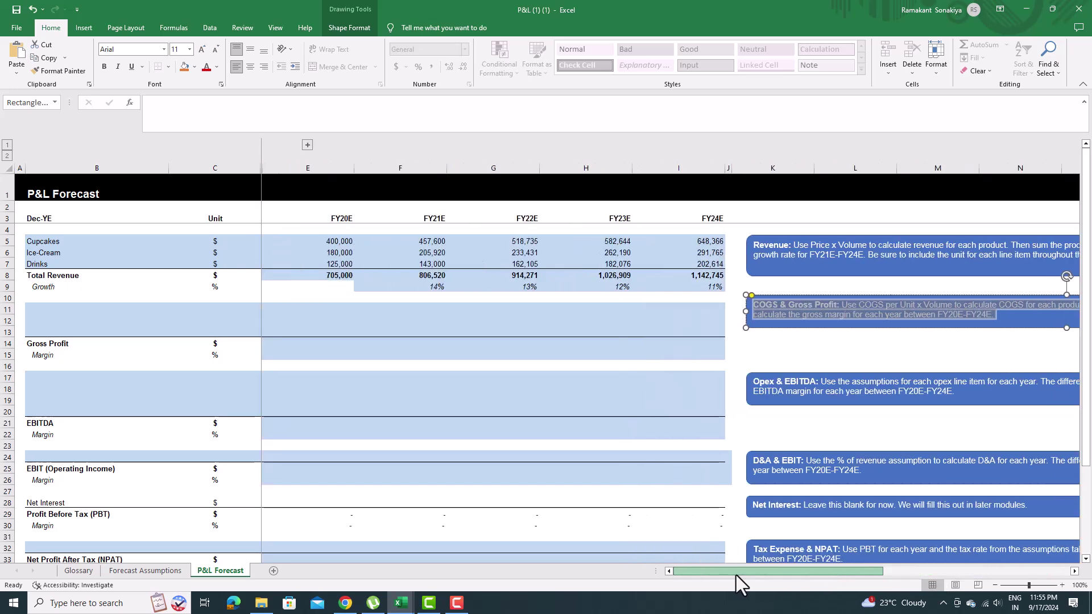
pyautogui.click(67, 307)
pyautogui.click(147, 570)
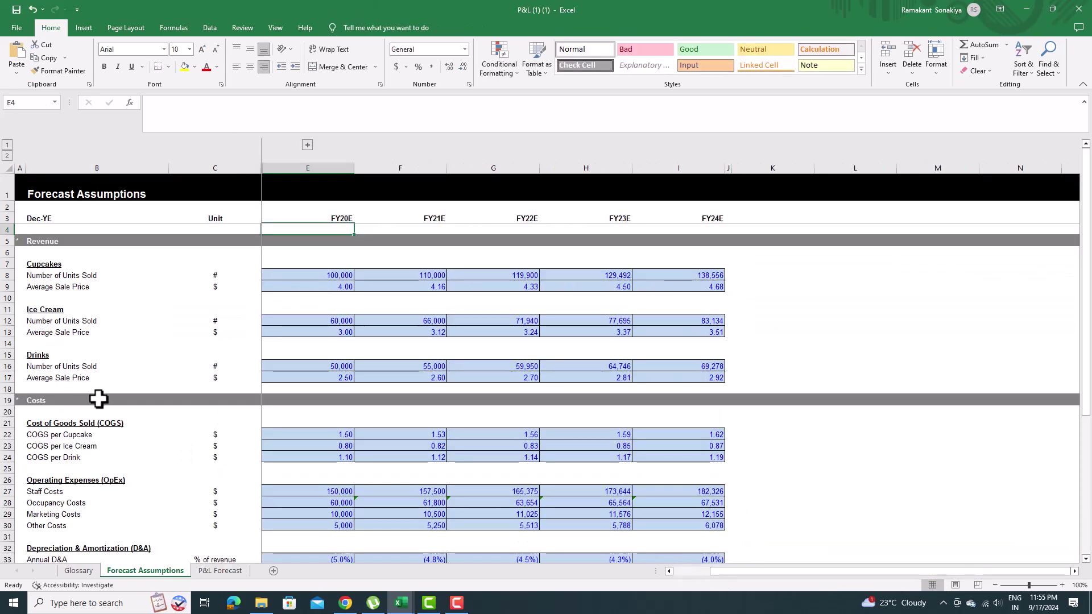
pyautogui.scroll(-2, 99, 400)
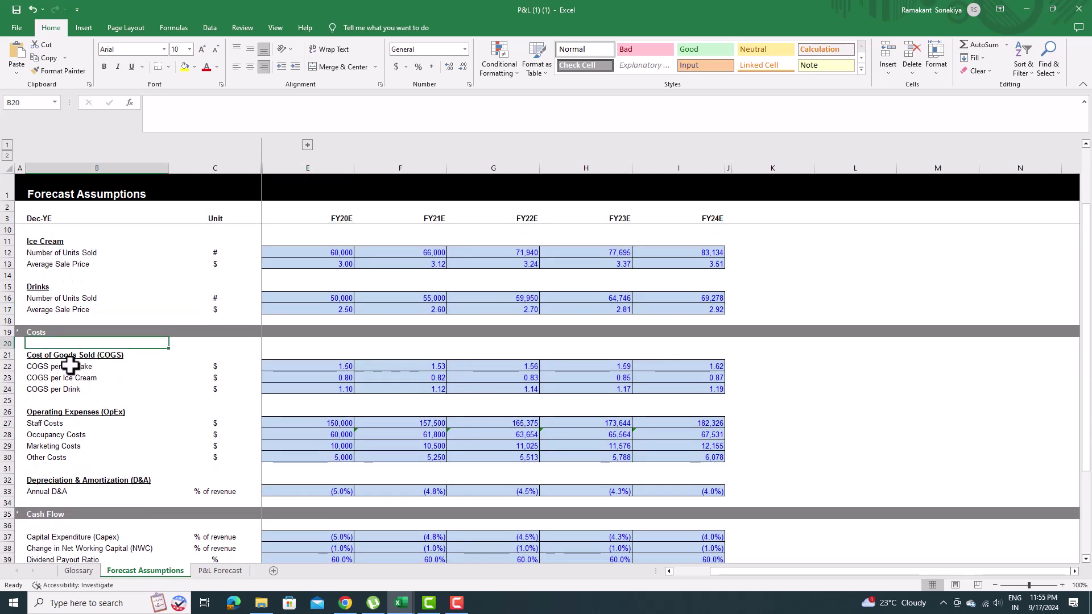
pyautogui.moveTo(30, 346); pyautogui.dragTo(116, 392)
pyautogui.click(68, 389)
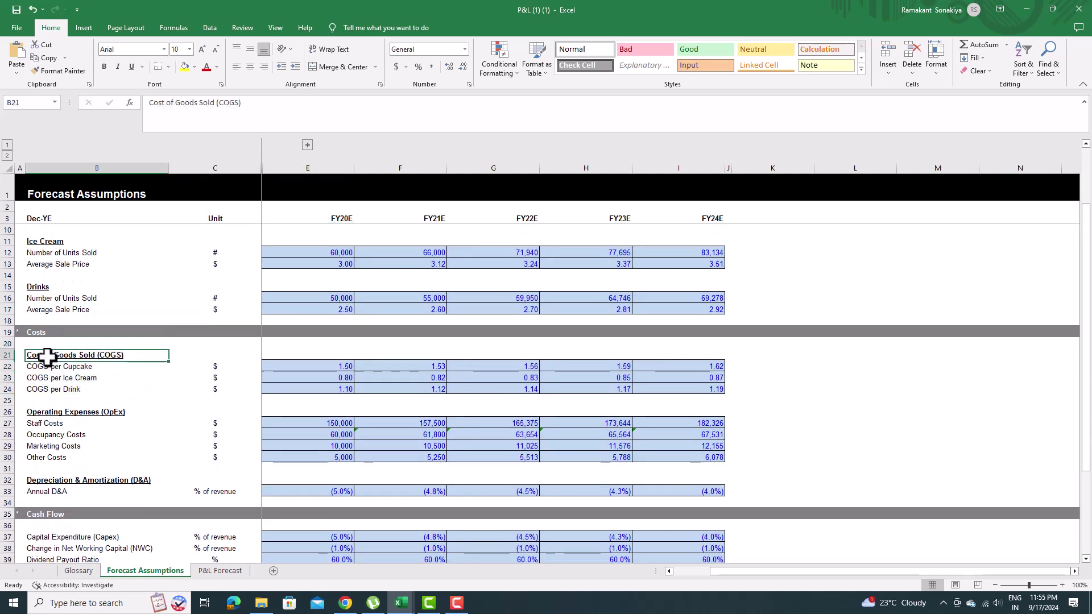
pyautogui.moveTo(43, 355); pyautogui.dragTo(104, 392)
pyautogui.hotkey('ctrl', 'c')
pyautogui.click(177, 402)
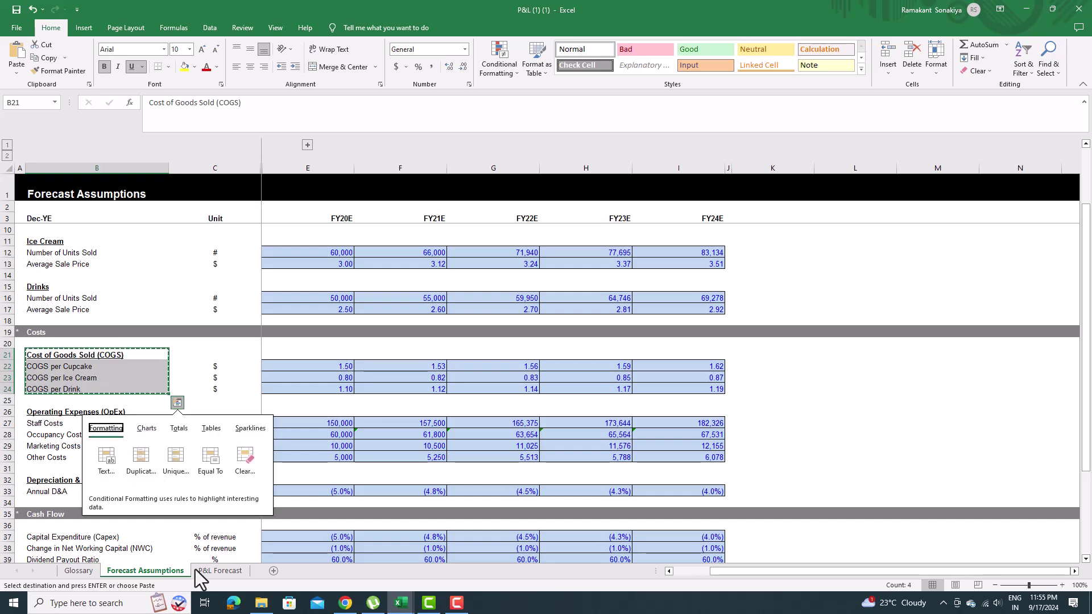
pyautogui.click(220, 570)
pyautogui.click(78, 297)
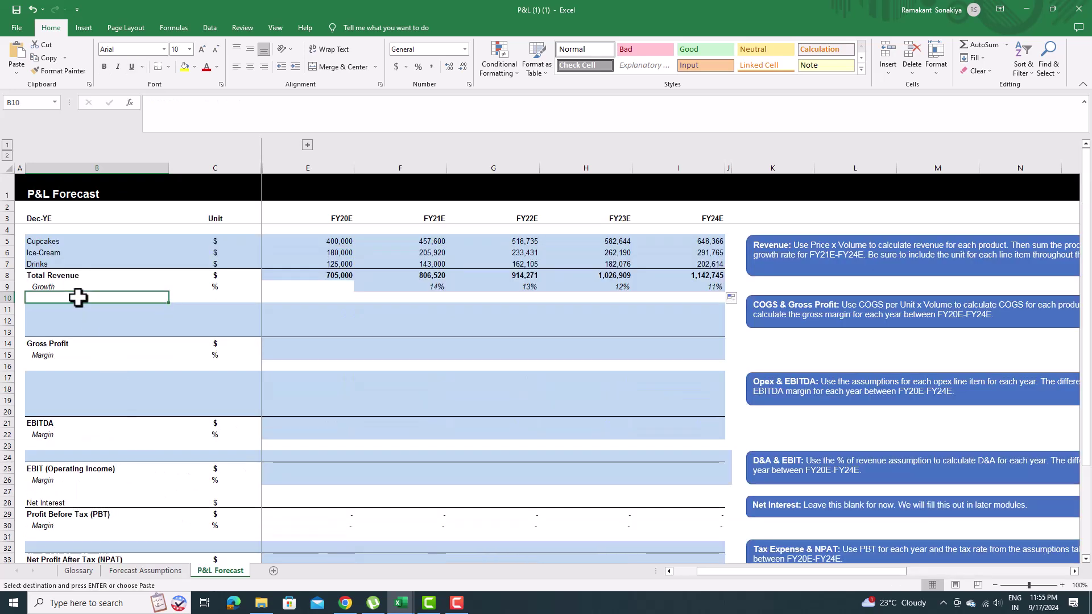
pyautogui.hotkey('ctrl', 'v')
# - Give the COGS per Cupcake, Ice Cream and Drink rows a $ unit in C11:C13
pyautogui.click(214, 301)
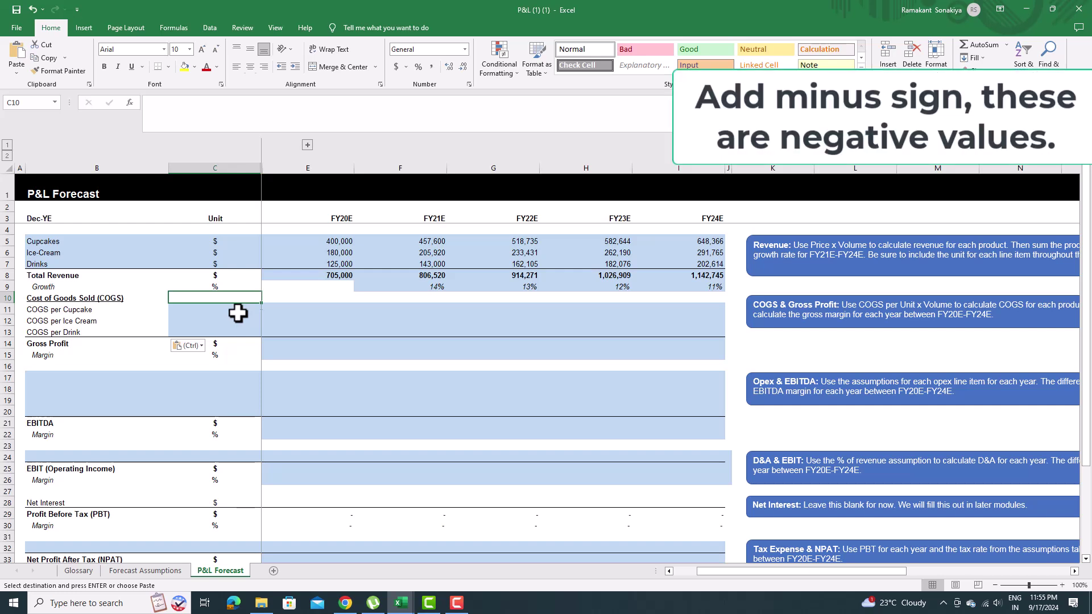
pyautogui.click(237, 313)
pyautogui.write('$')
pyautogui.press('Return')
pyautogui.write('$')
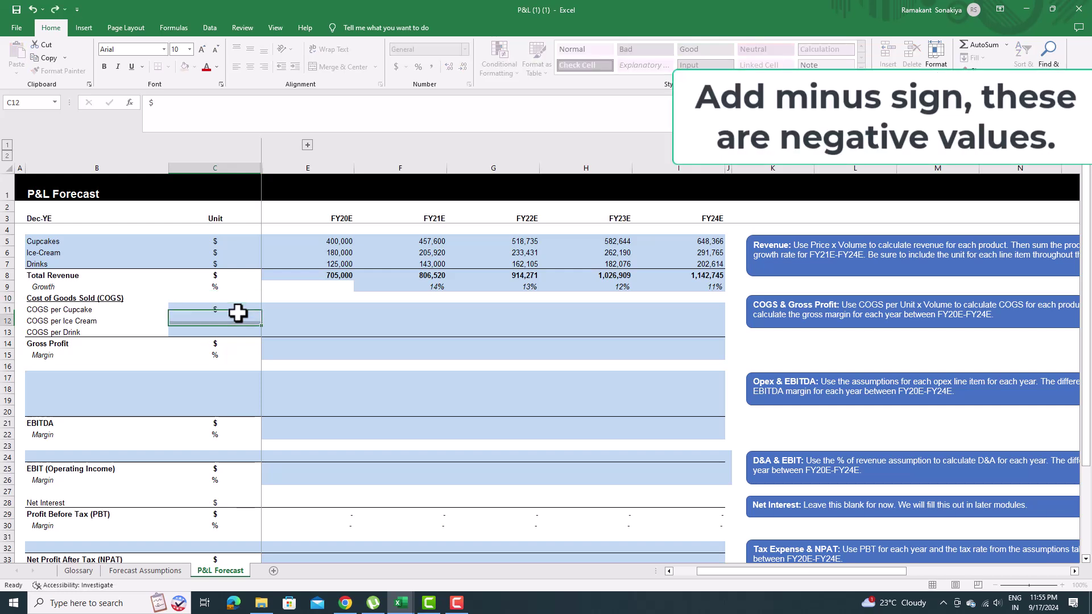
pyautogui.press('Return')
pyautogui.write('$')
pyautogui.press('Return')
pyautogui.click(237, 313)
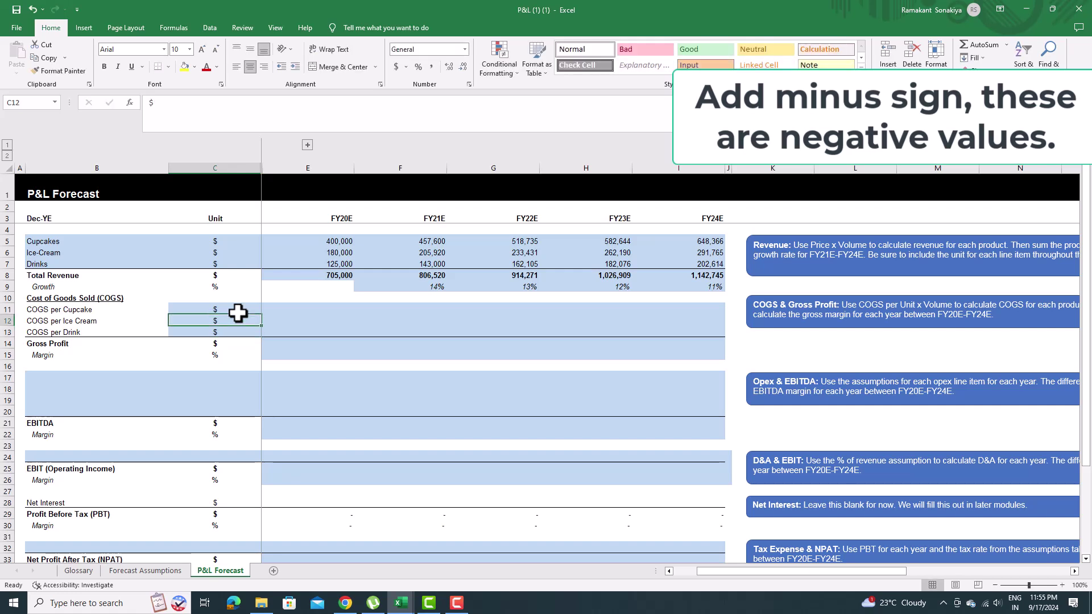
pyautogui.press('Up')
pyautogui.press('Right')
pyautogui.write('=')
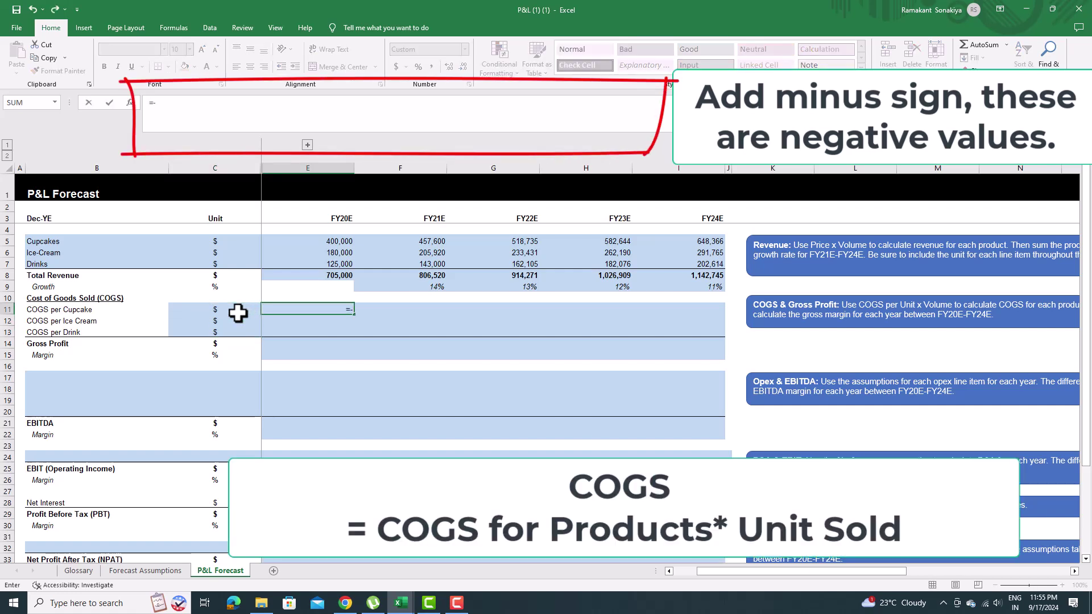
# - Set COGS per Cupcake as negative cost per unit times Cupcake units sold, filled FY20E–FY24E
pyautogui.click(171, 570)
pyautogui.write("'Forecast Assumptions'!E22*")
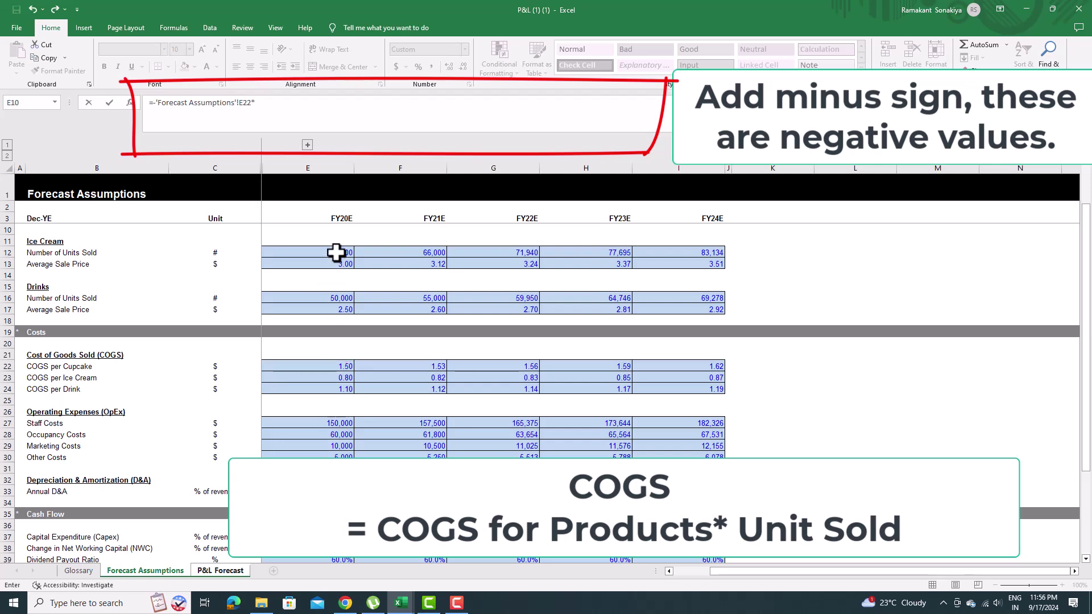
pyautogui.click(336, 253)
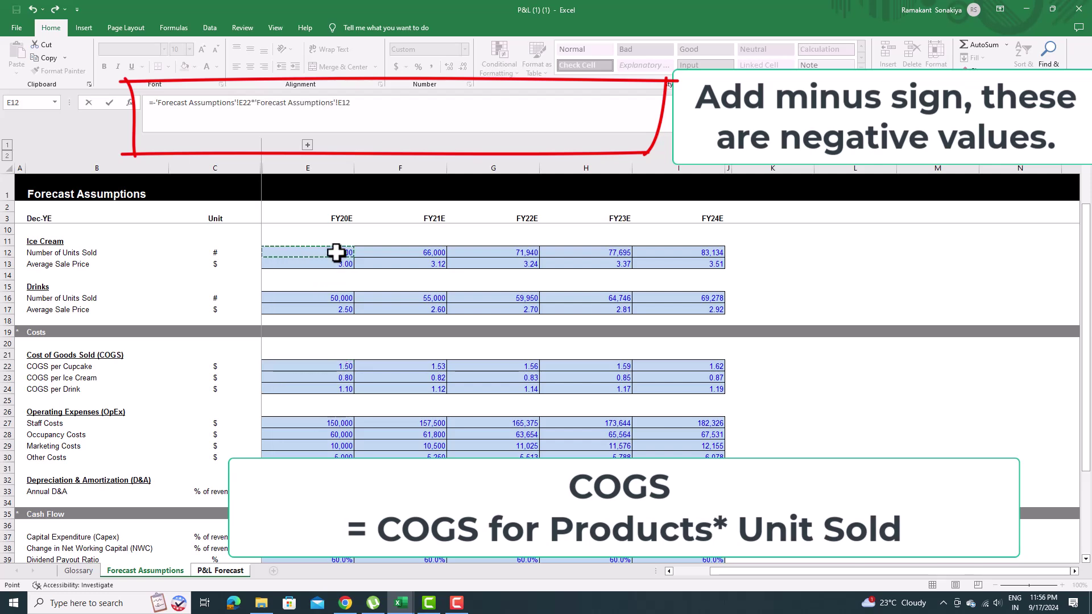
pyautogui.scroll(2, 336, 253)
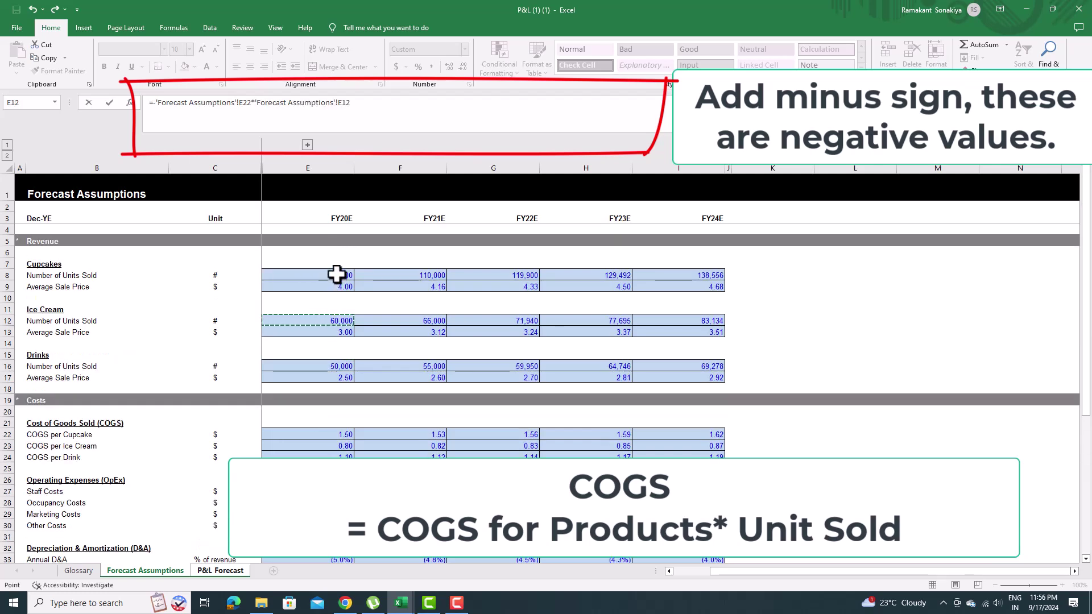
pyautogui.click(336, 274)
pyautogui.press('Return')
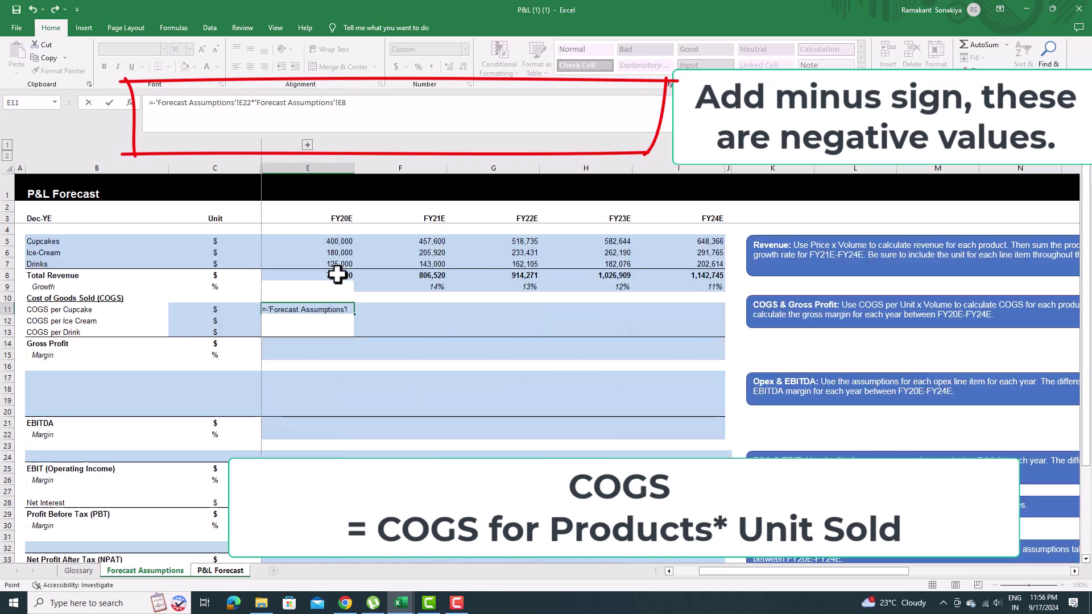
pyautogui.click(345, 309)
pyautogui.moveTo(357, 317); pyautogui.dragTo(645, 322)
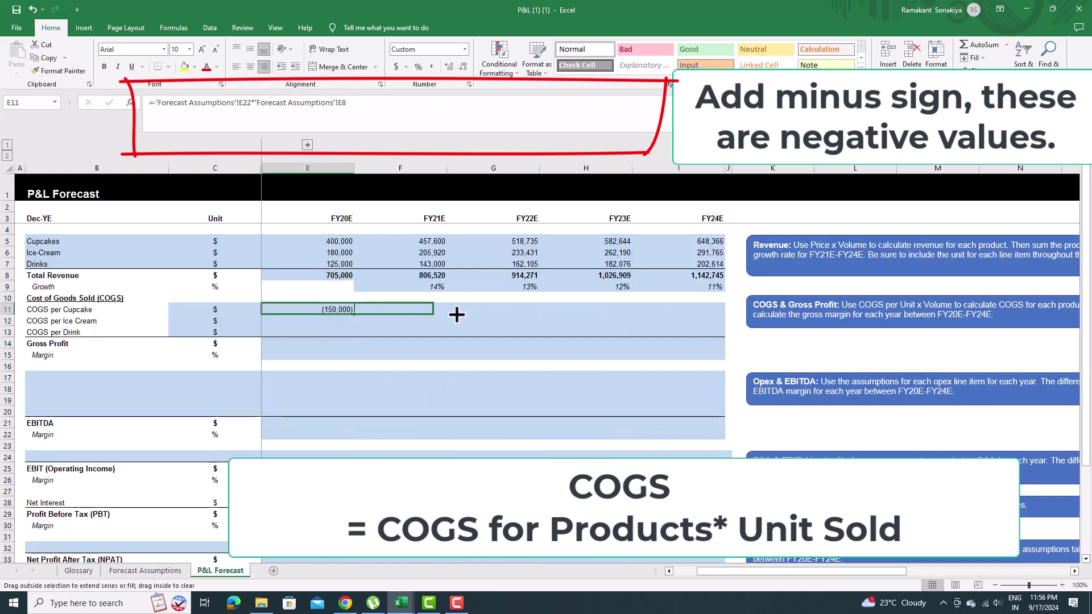
# - Set COGS per Ice Cream as negative cost per unit times Ice Cream units sold, filled across later years
pyautogui.click(343, 322)
pyautogui.write('=-')
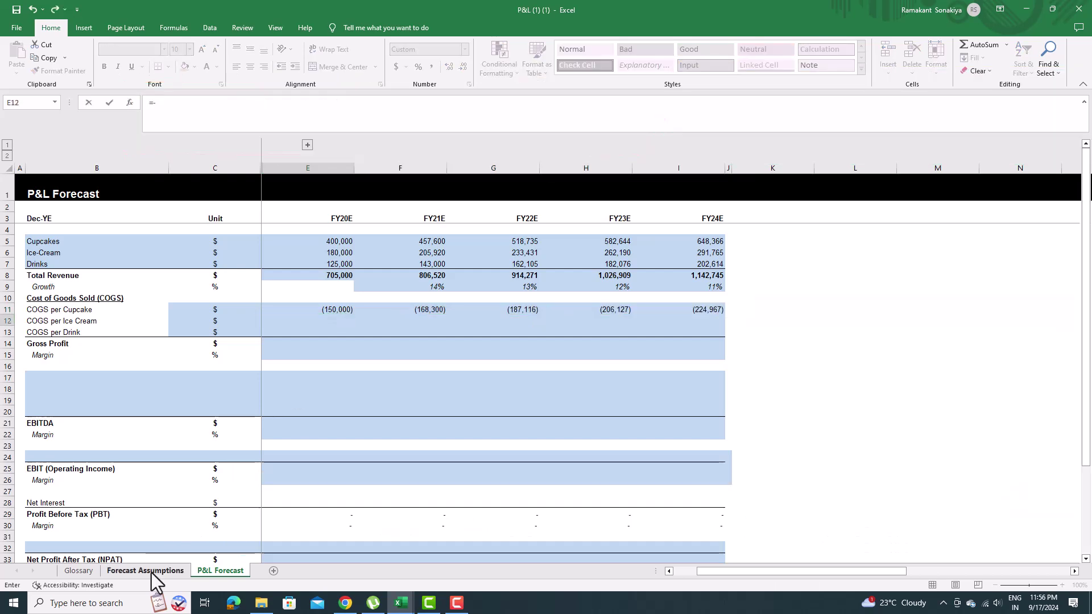
pyautogui.click(147, 570)
pyautogui.write("'Forecast Assumptions'!E23*")
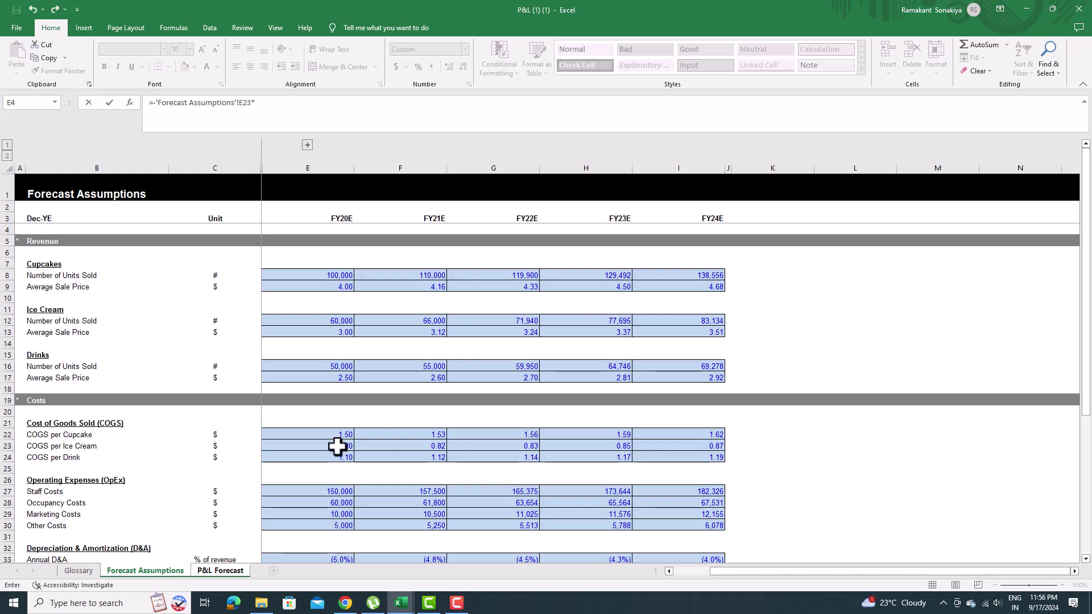
pyautogui.click(341, 320)
pyautogui.press('Return')
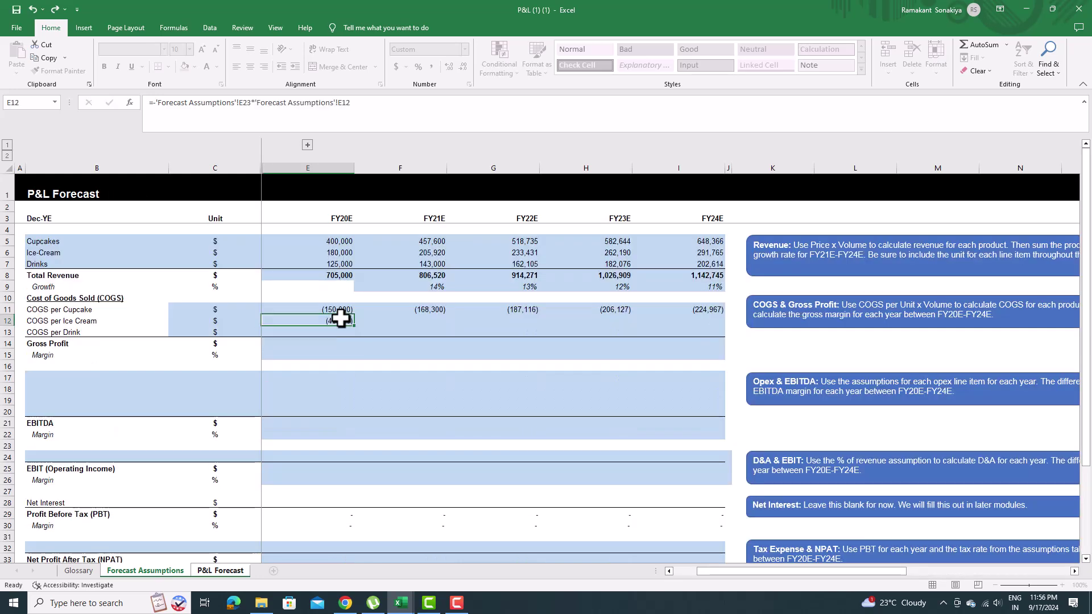
pyautogui.click(352, 322)
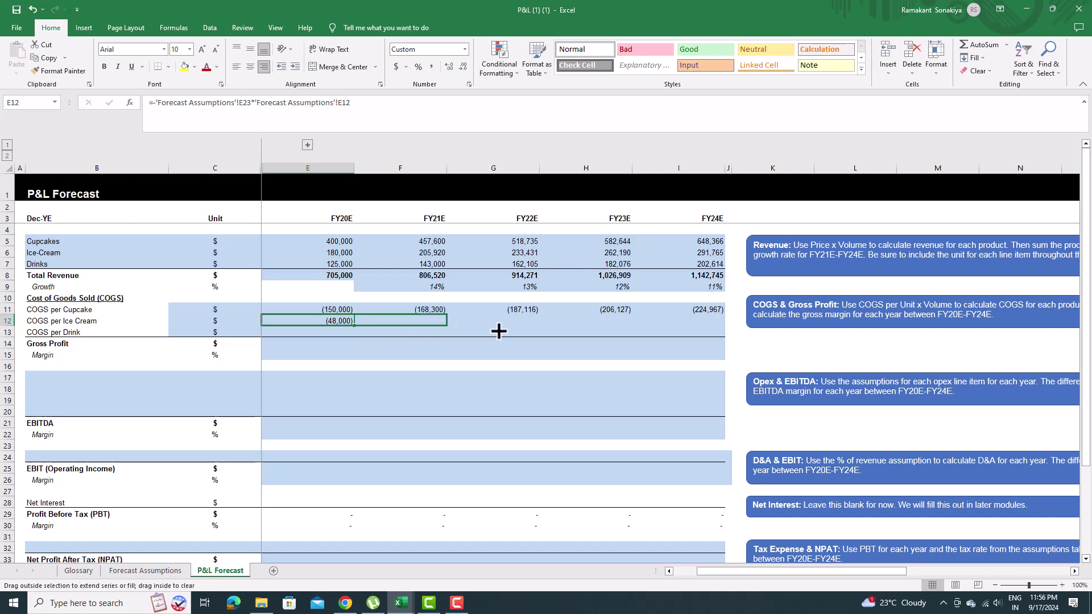
pyautogui.moveTo(358, 325); pyautogui.dragTo(685, 329)
# - Enter FY20E COGS per Drink as negative cost per drink times drinks sold, giving (55,000)
pyautogui.click(343, 333)
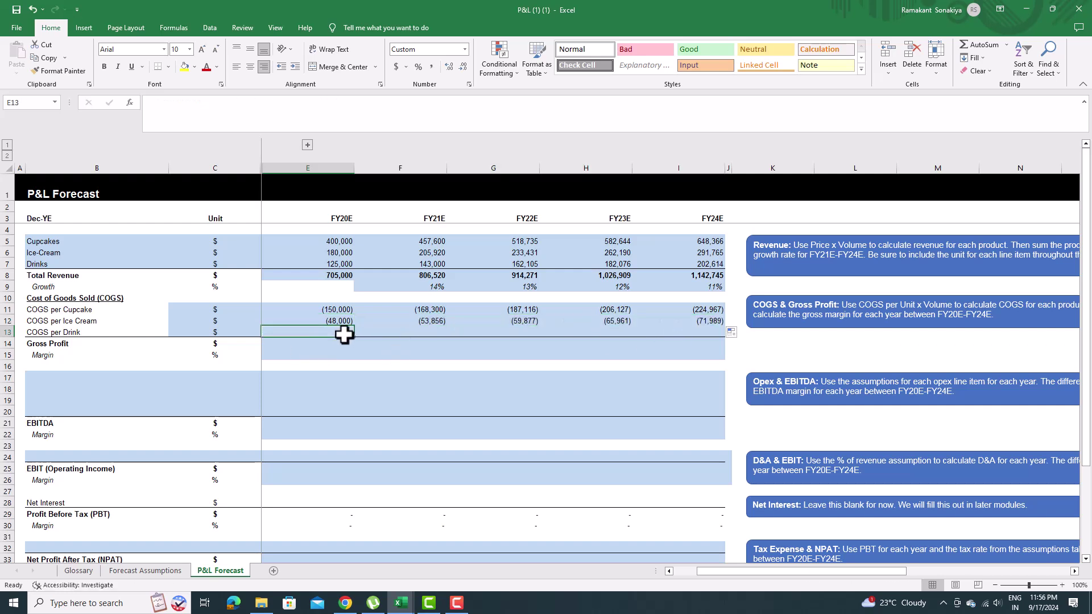
pyautogui.write('=-')
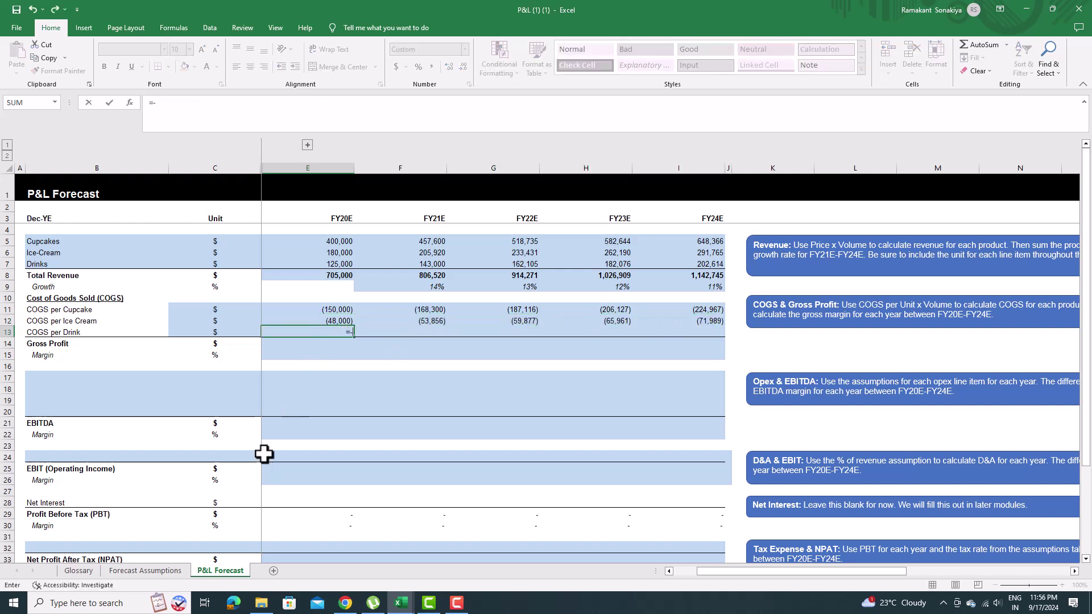
pyautogui.click(145, 570)
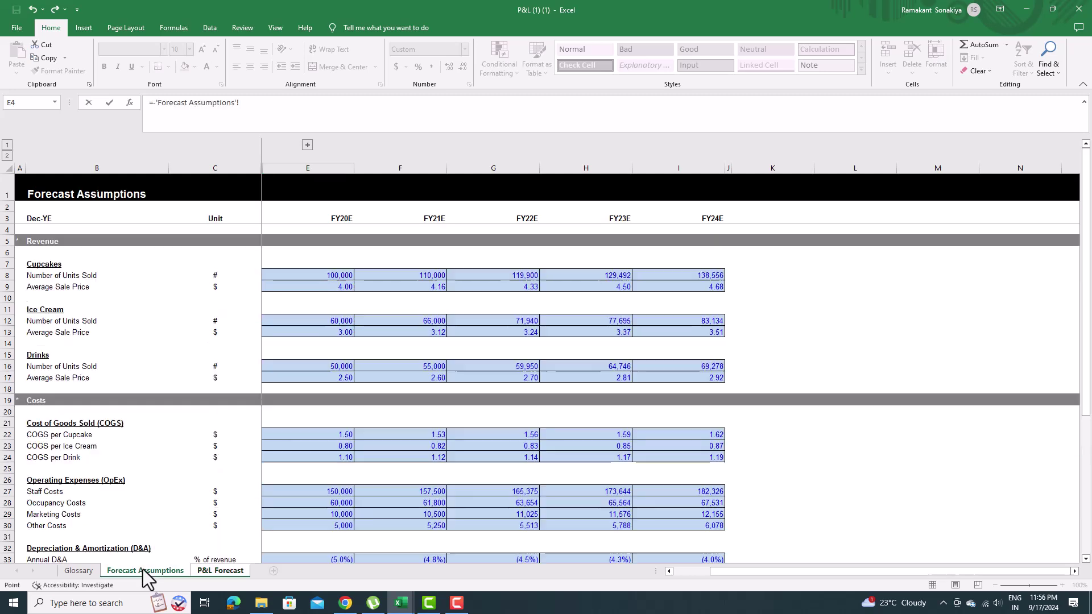
pyautogui.click(331, 458)
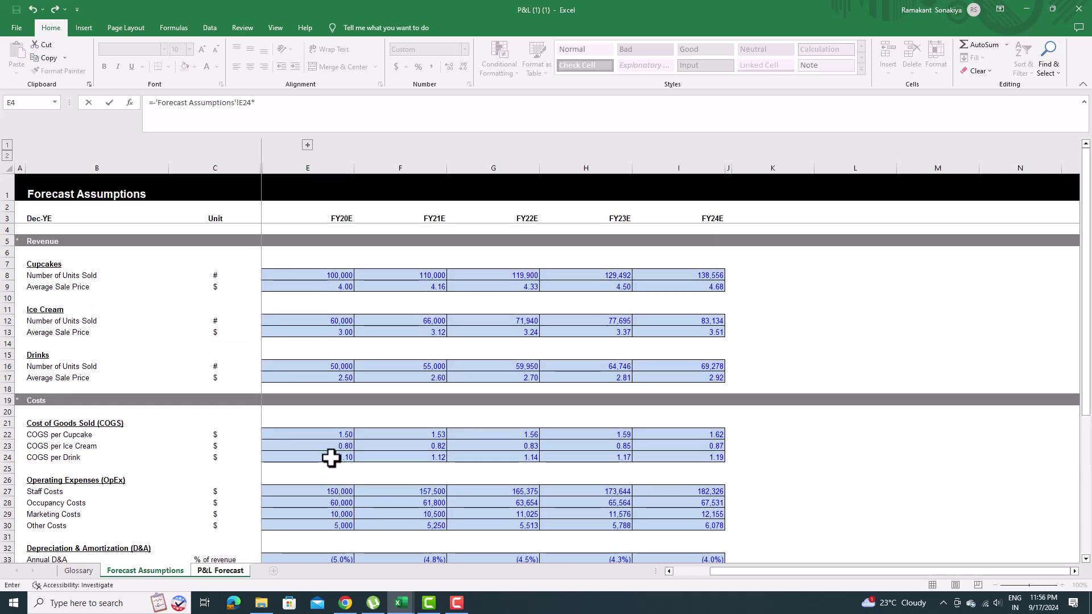
pyautogui.click(328, 365)
pyautogui.press('Return')
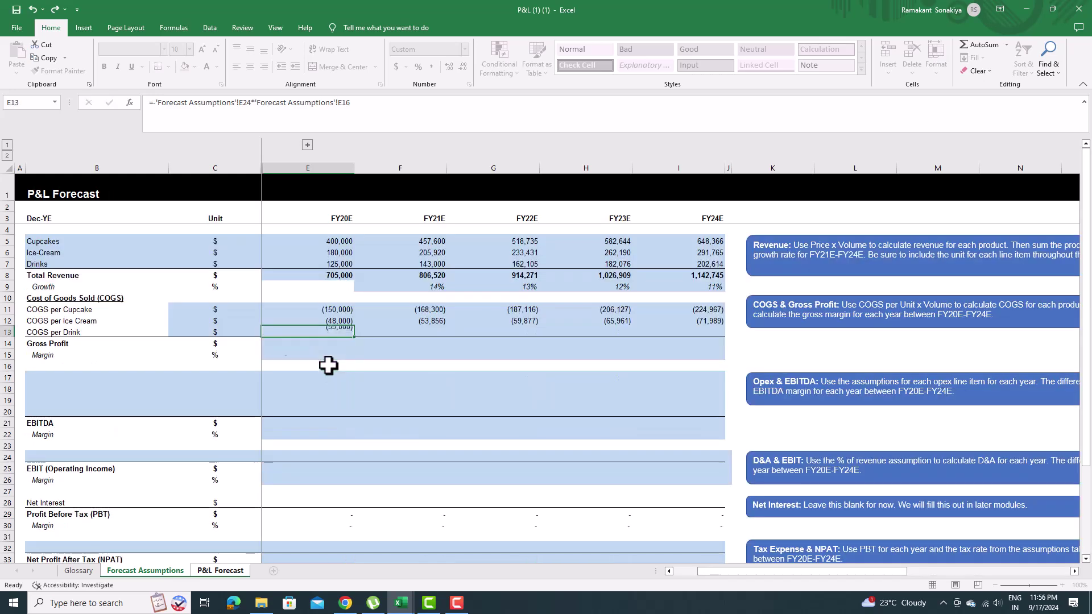
# - Fill COGS per Drink to FY24E and enter FY20E Gross Profit as =E8+SUM(E11:E13), giving 452,000
pyautogui.moveTo(353, 336); pyautogui.dragTo(723, 340)
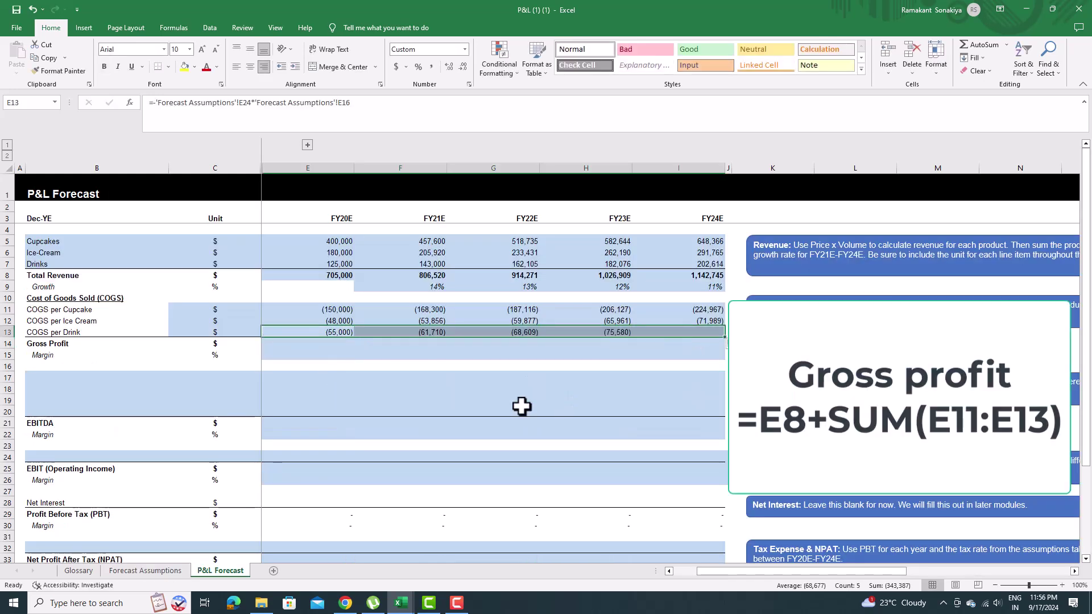
pyautogui.click(339, 342)
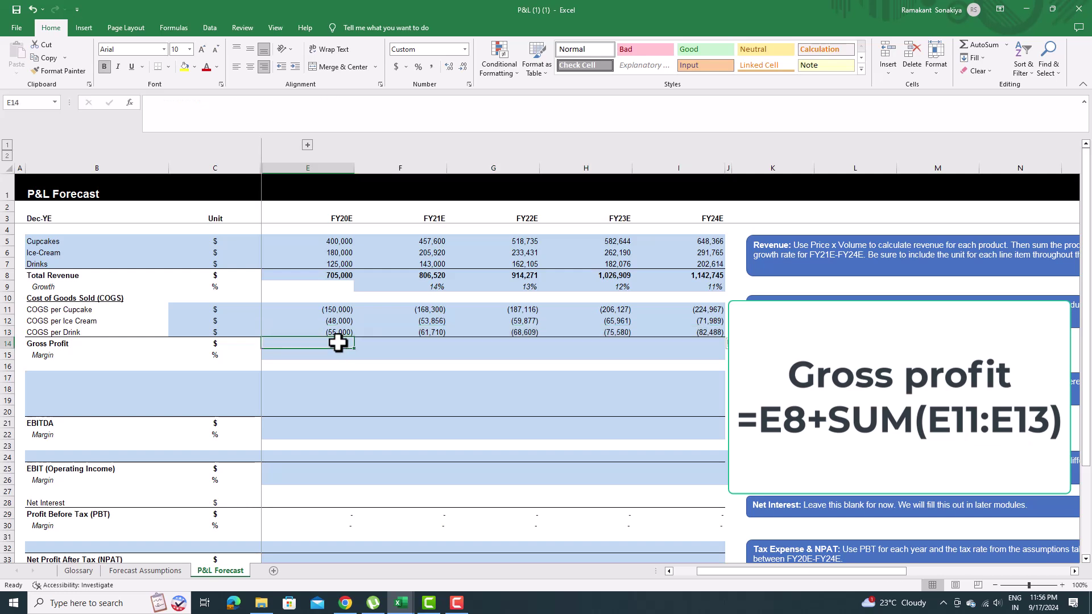
pyautogui.write('=')
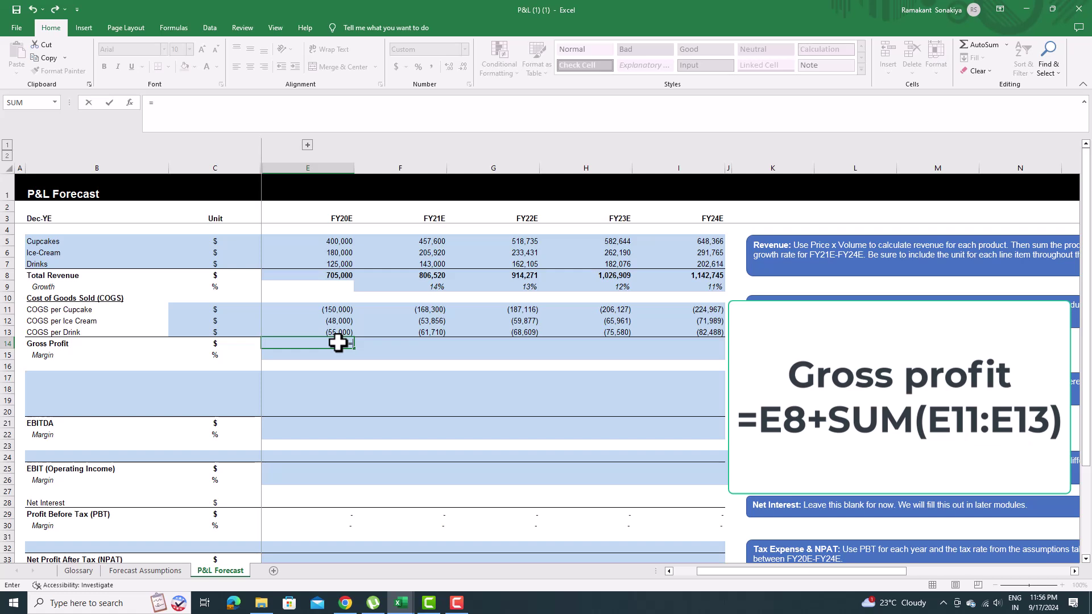
pyautogui.click(339, 278)
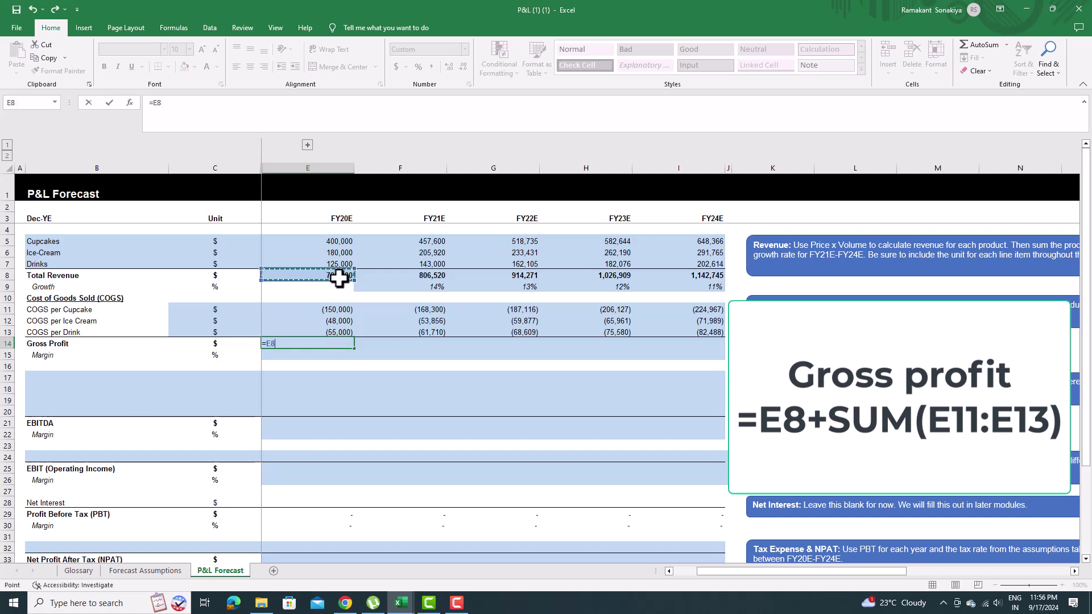
pyautogui.write('+Su')
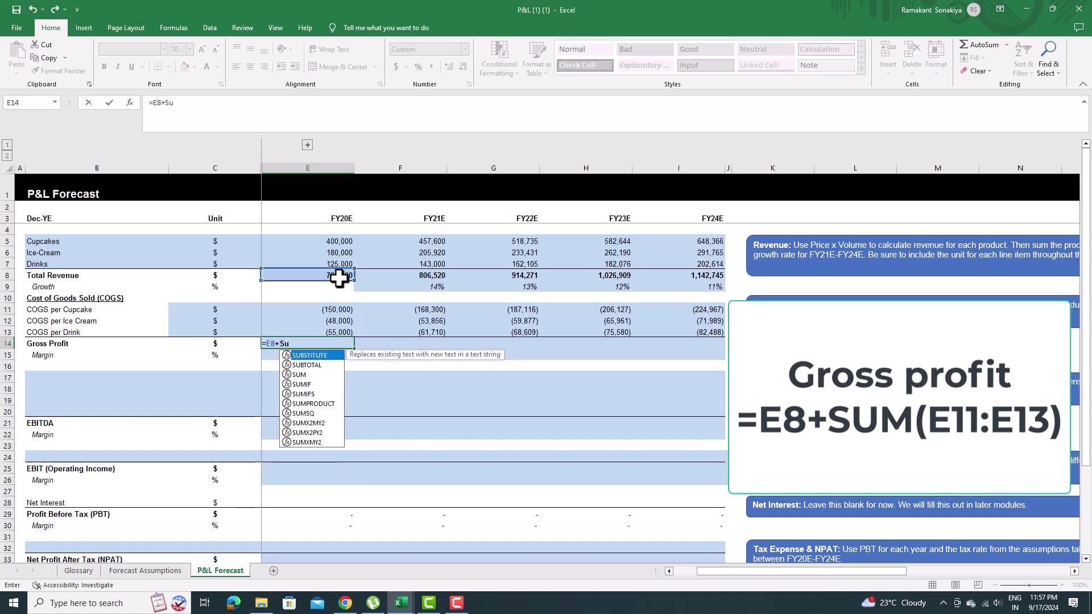
pyautogui.write('m(')
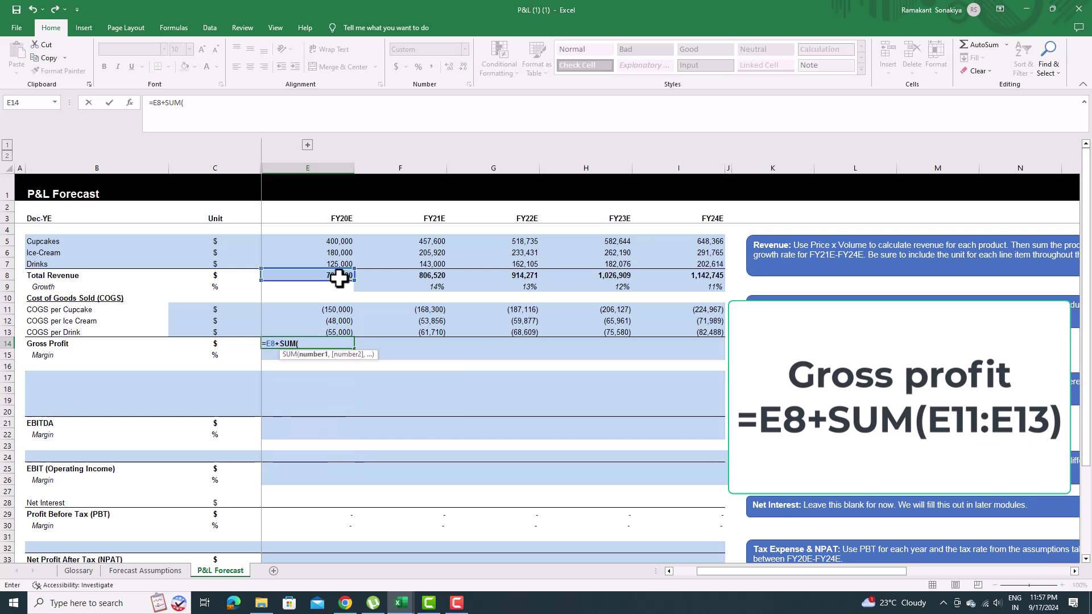
pyautogui.press('Up')
pyautogui.hotkey('shift', 'Up')
pyautogui.hotkey('shift', 'Up')
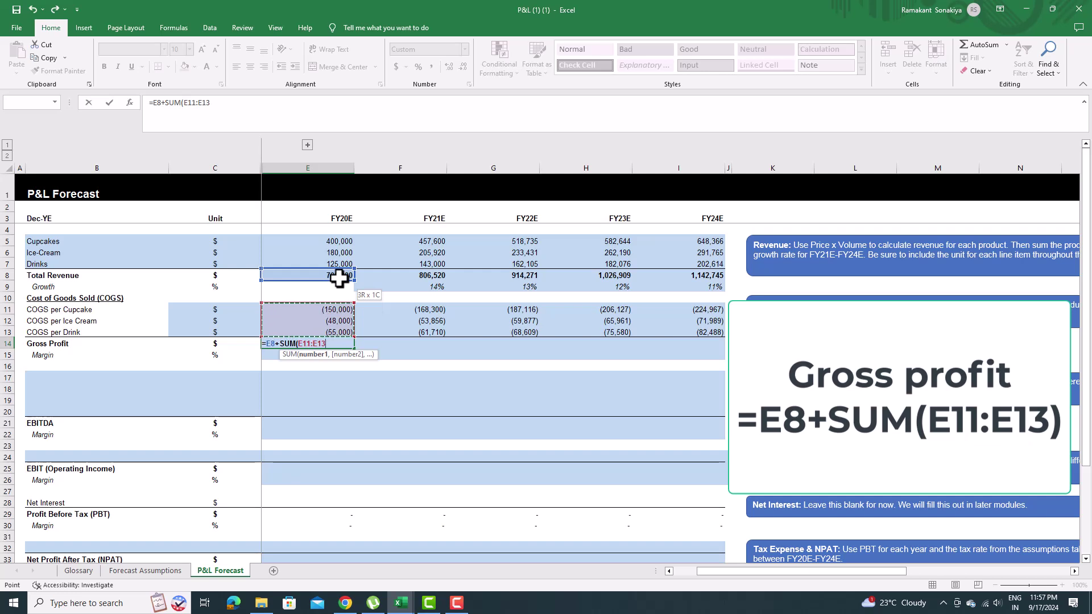
pyautogui.press('Return')
pyautogui.press('Return')
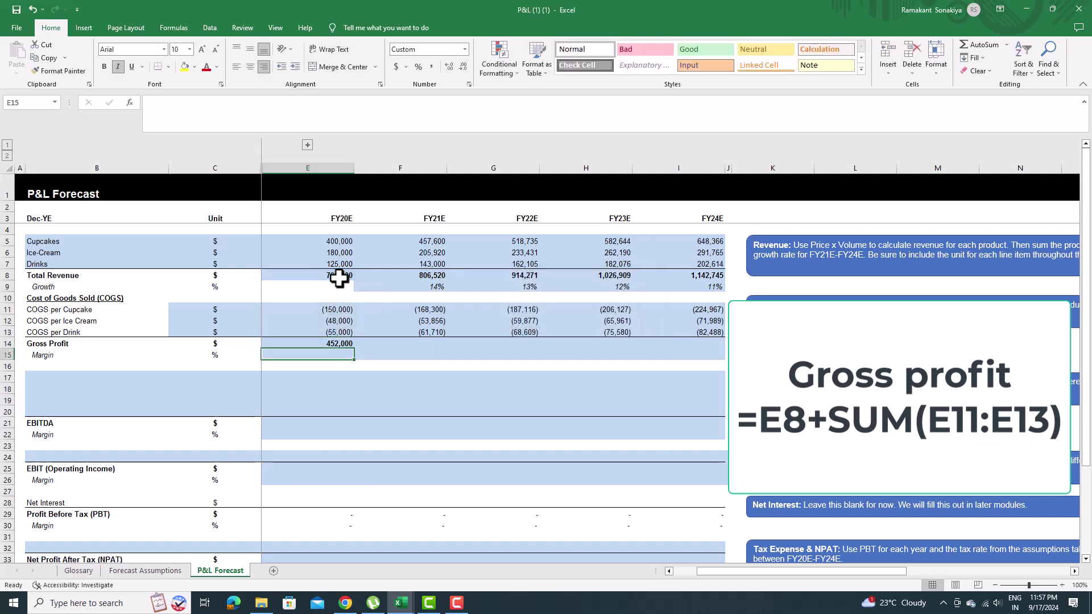
pyautogui.click(337, 344)
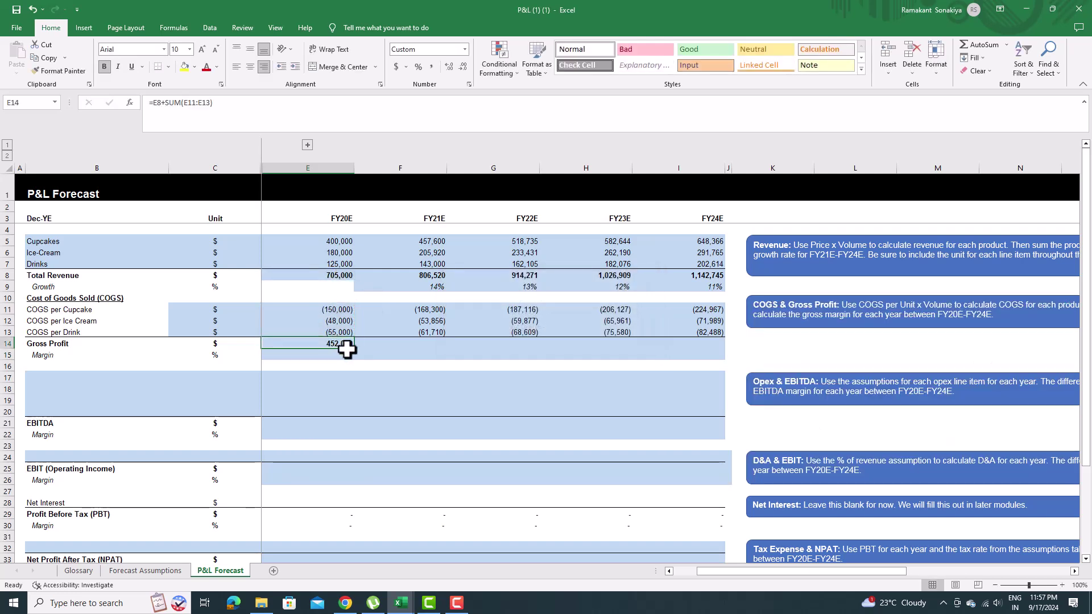
# - Fill Gross Profit to FY24E and add gross margin =E14/E8 filled FY20E–FY24E (64% to 67%)
pyautogui.moveTo(356, 349); pyautogui.dragTo(666, 349)
pyautogui.click(340, 356)
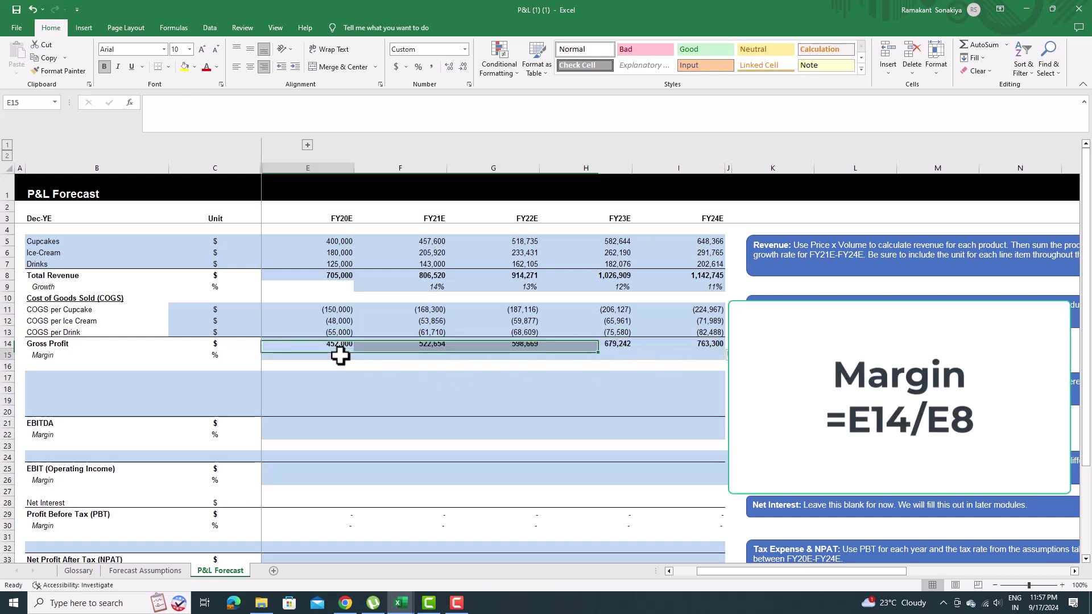
pyautogui.write('=')
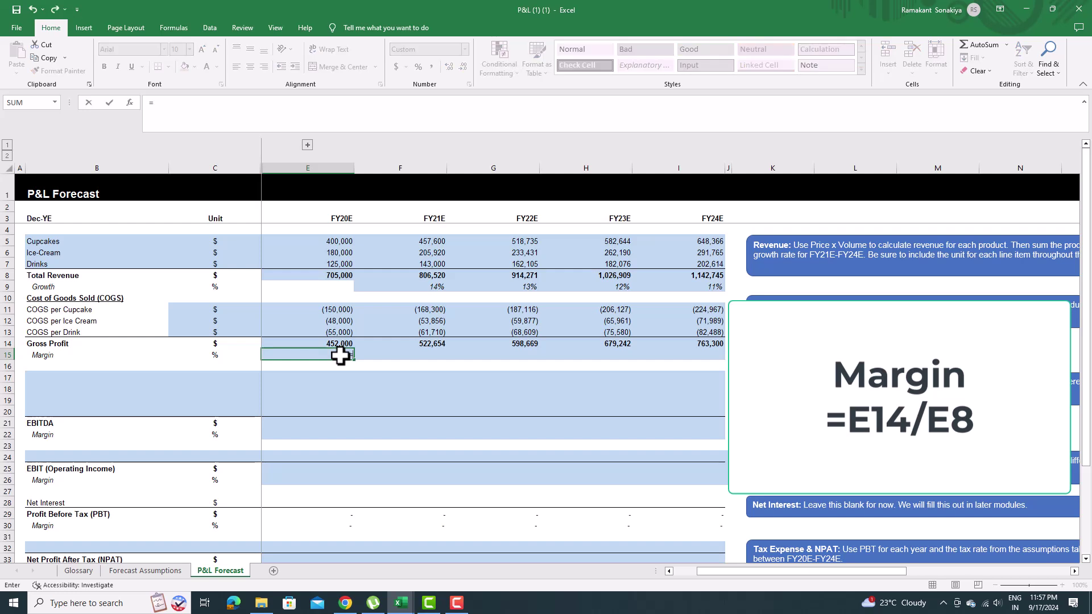
pyautogui.click(340, 344)
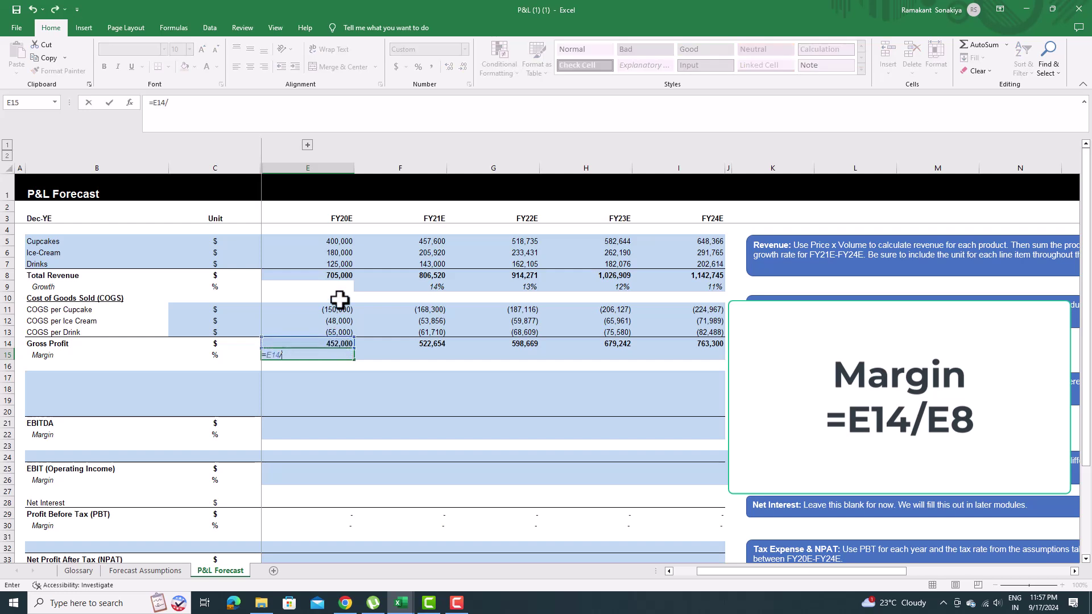
pyautogui.click(341, 276)
pyautogui.press('Return')
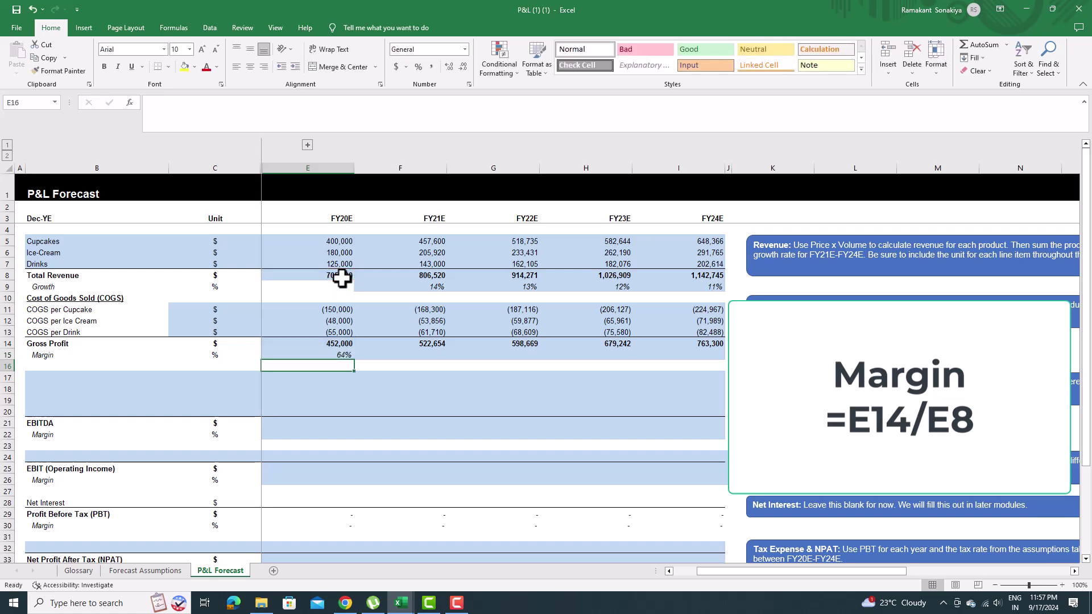
pyautogui.click(341, 354)
pyautogui.moveTo(353, 360)
pyautogui.mouseDown()
pyautogui.moveTo(570, 357)
pyautogui.moveTo(703, 371)
pyautogui.mouseUp()
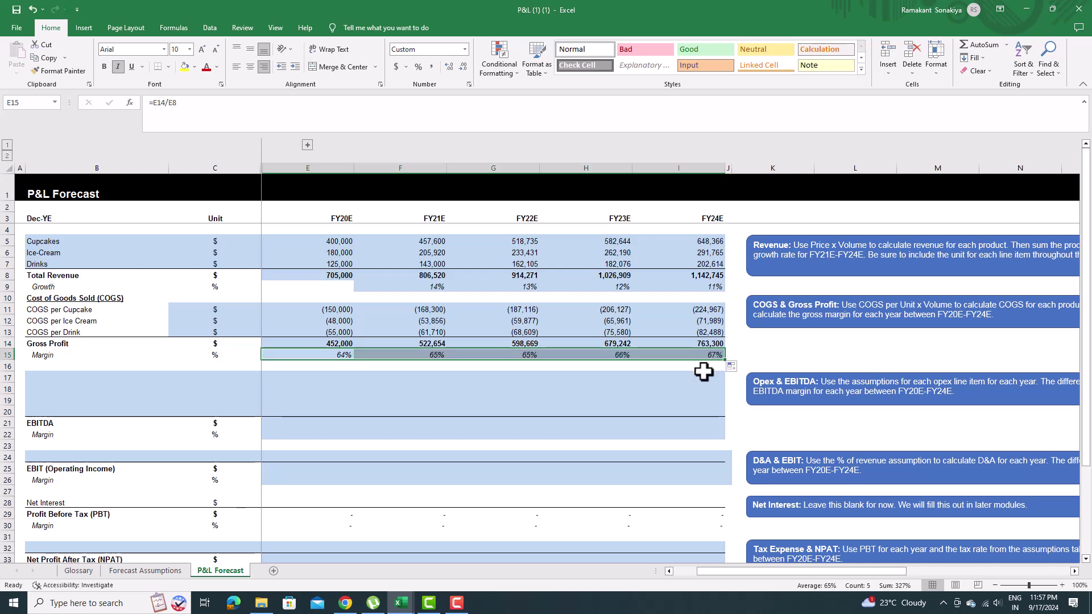
pyautogui.click(503, 366)
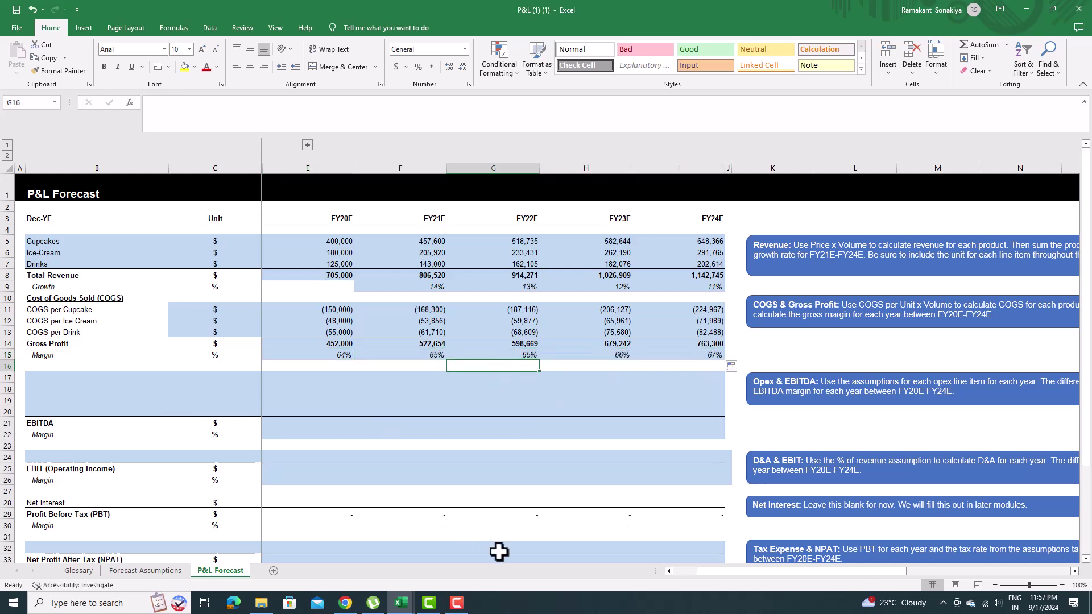
pyautogui.moveTo(708, 571); pyautogui.dragTo(736, 573)
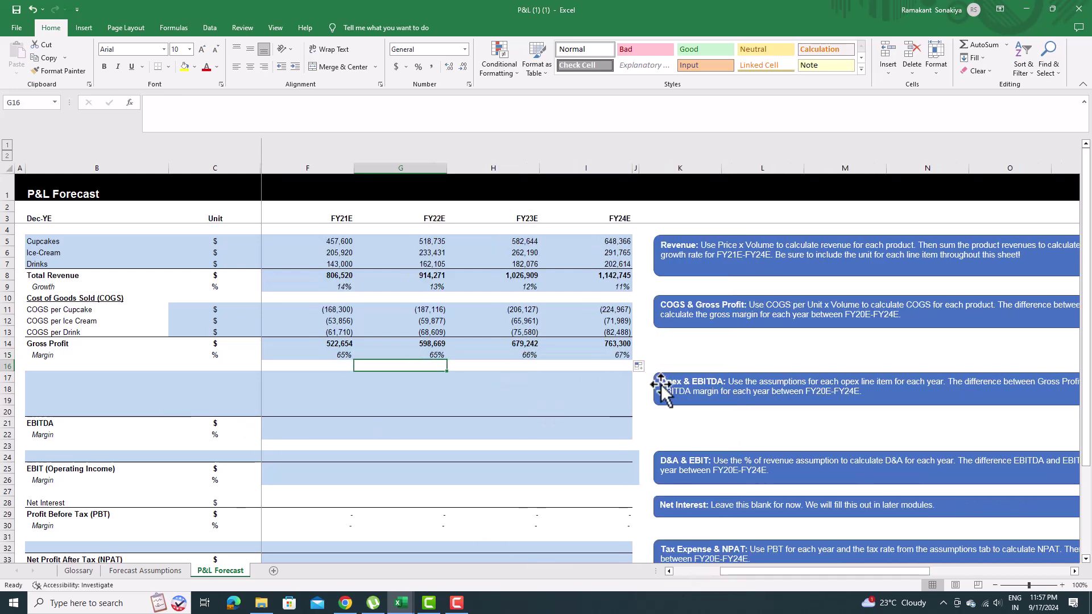
# - Copy the Operating Expenses heading and four cost labels (B26:B30) from Forecast Assumptions
pyautogui.doubleClick(824, 384)
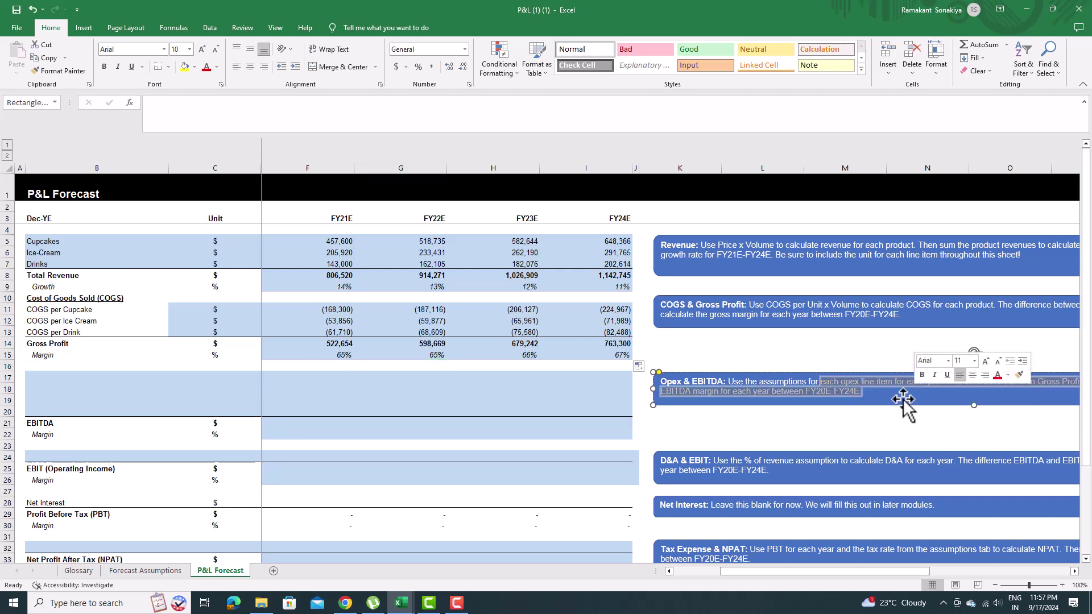
pyautogui.press('Escape')
pyautogui.click(149, 571)
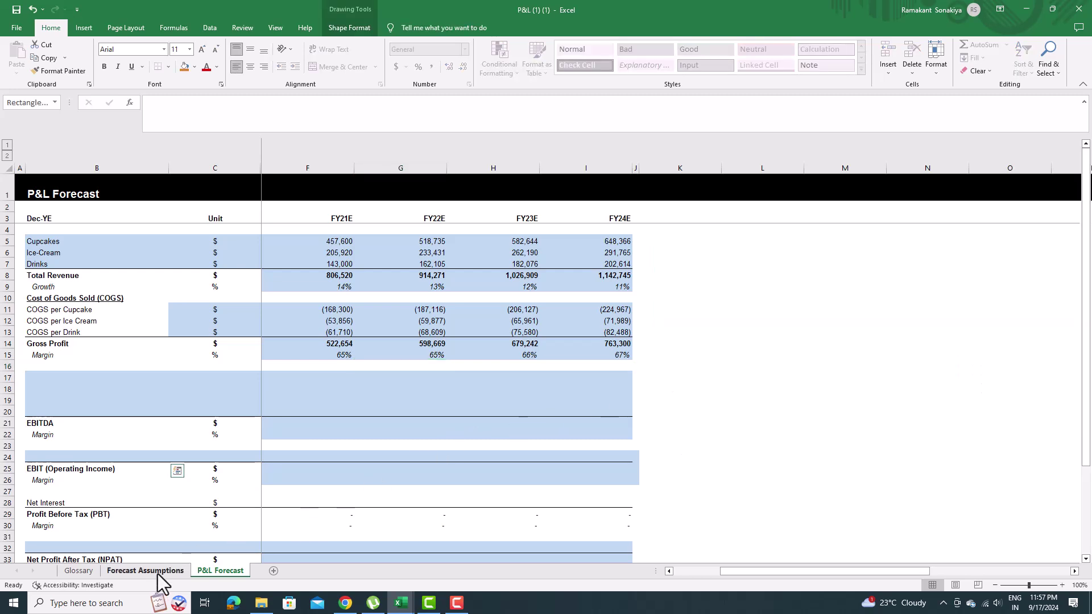
pyautogui.scroll(-1, 118, 477)
pyautogui.scroll(-2, 118, 475)
pyautogui.click(49, 436)
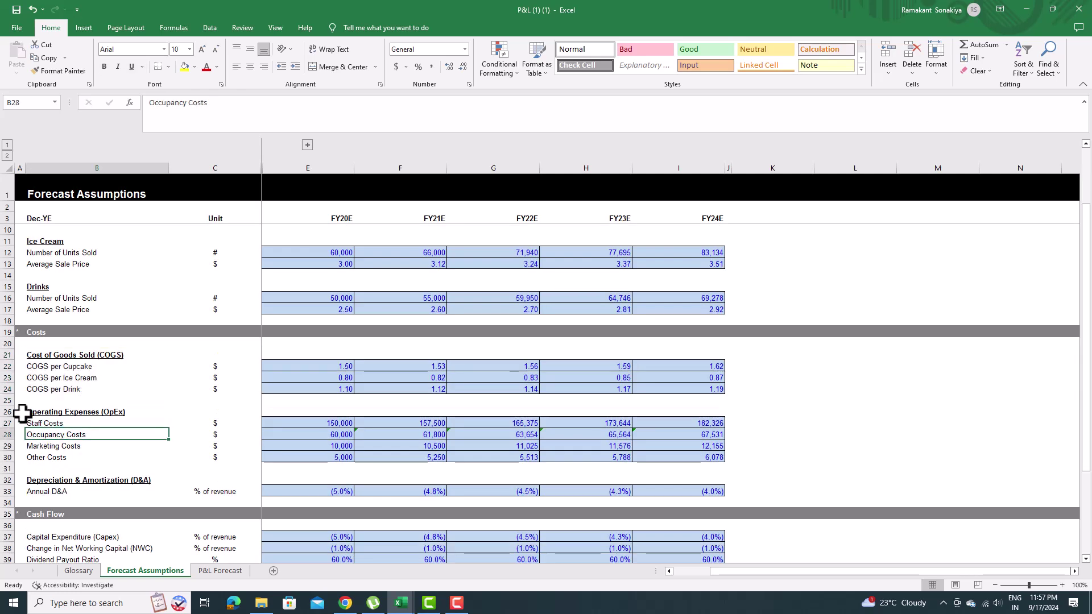
pyautogui.moveTo(35, 413); pyautogui.dragTo(47, 457)
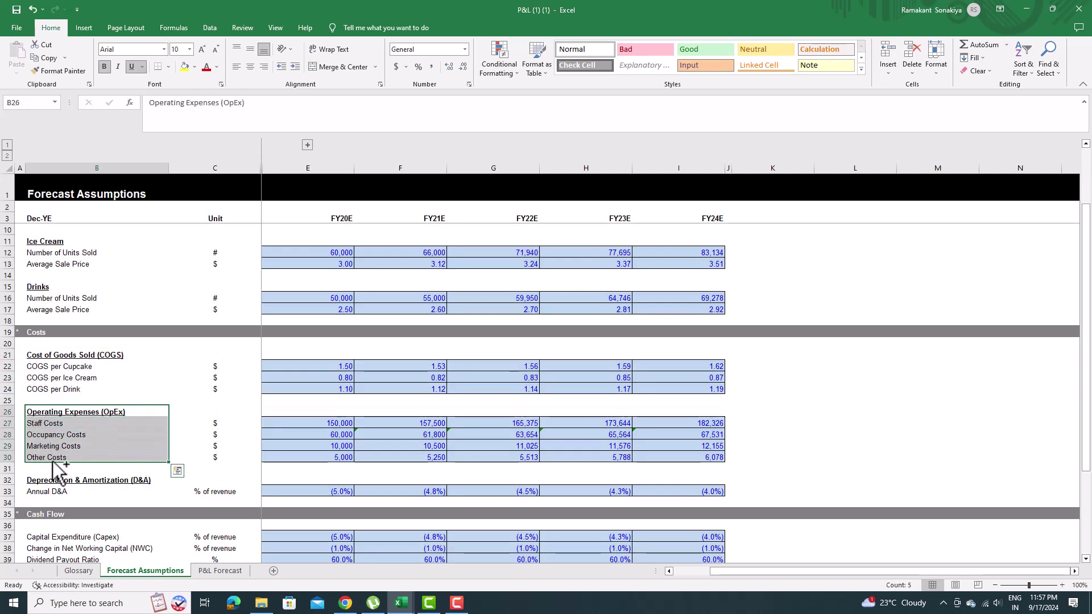
pyautogui.hotkey('ctrl', 'c')
pyautogui.hotkey('ctrl', 'q')
pyautogui.press('Escape')
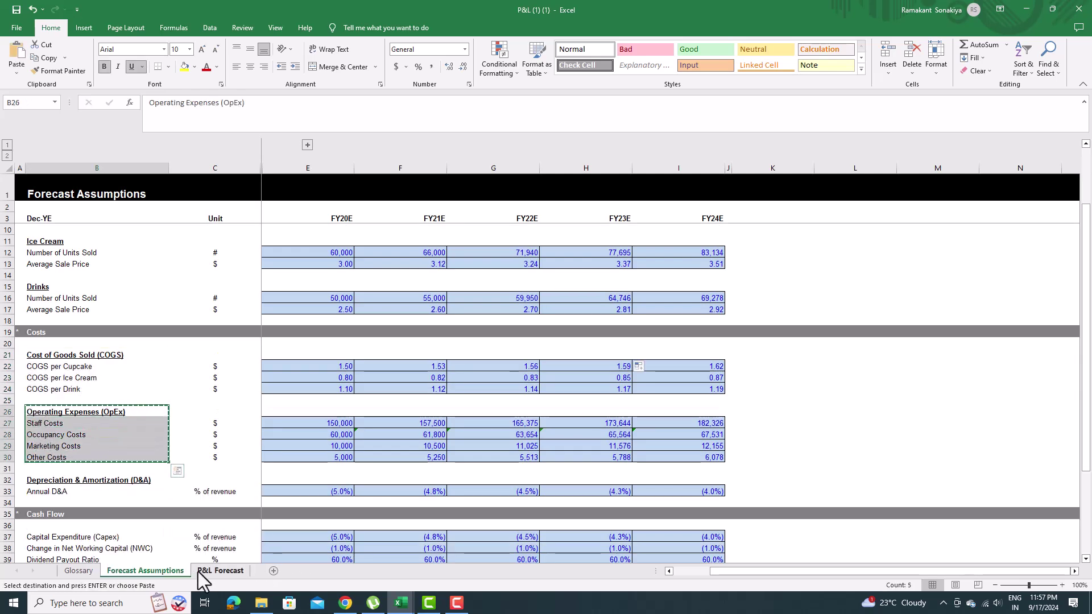
# - Paste the opex labels into P&L Forecast row 16 and move to the Staff Costs unit cell
pyautogui.click(198, 572)
pyautogui.click(47, 365)
pyautogui.hotkey('ctrl', 'v')
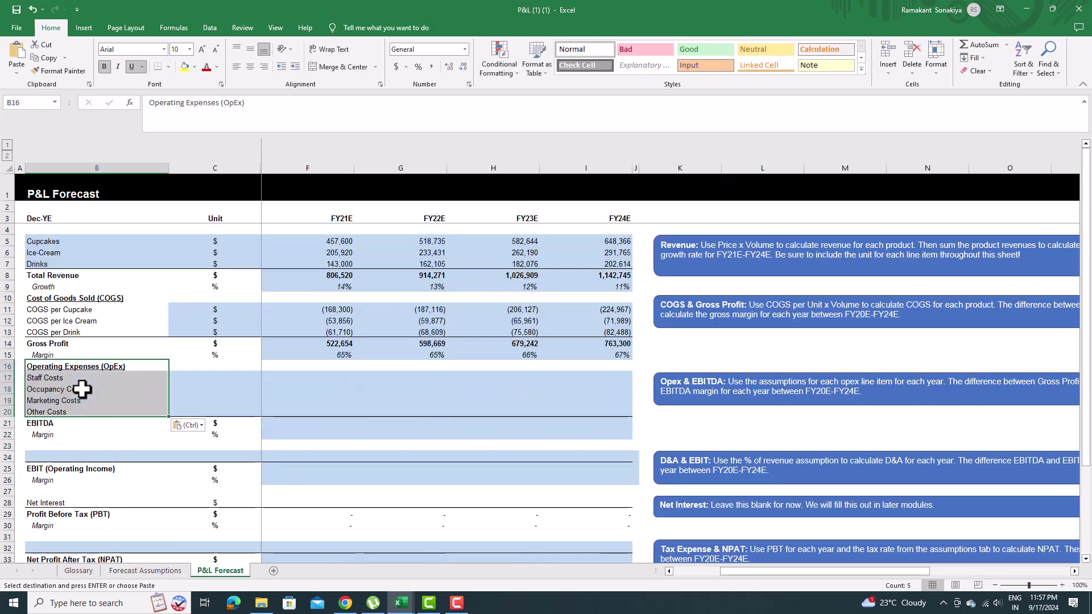
pyautogui.click(212, 370)
pyautogui.press('Down')
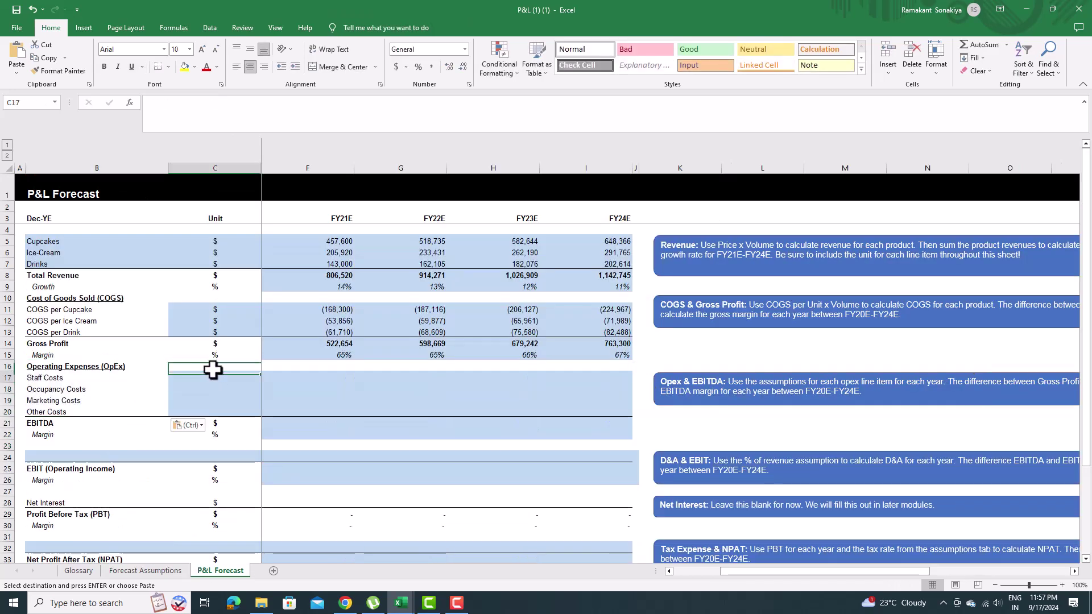
pyautogui.write('$')
# - Enter $ units for the remaining opex lines and move to the FY20E Staff Costs cell
pyautogui.press('Return')
pyautogui.write('$')
pyautogui.press('Return')
pyautogui.write('$')
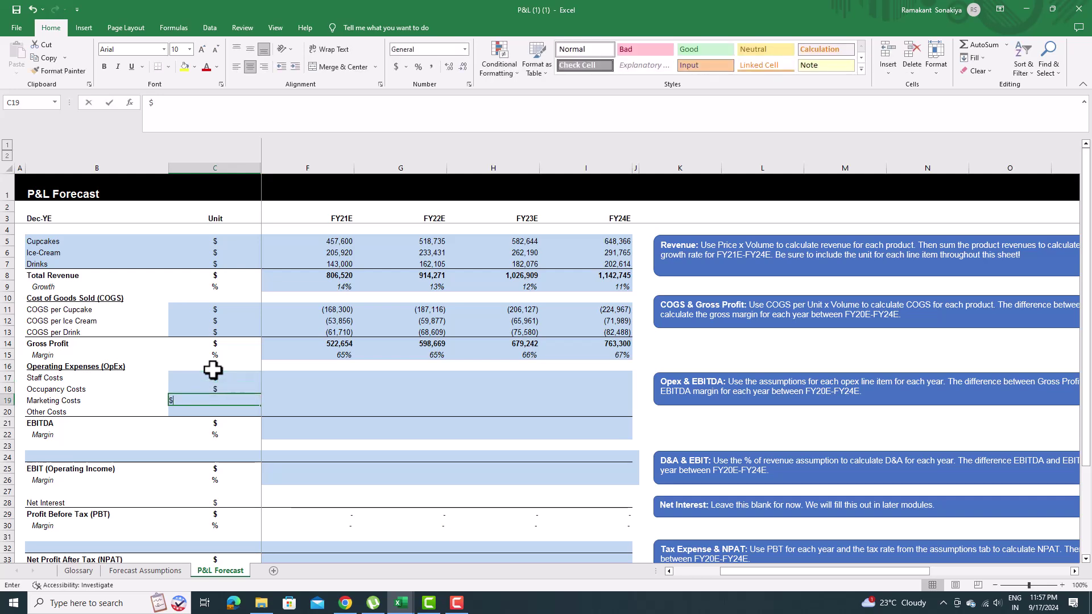
pyautogui.press('Return')
pyautogui.write('$')
pyautogui.press('Up')
pyautogui.press('Up')
pyautogui.press('Up')
pyautogui.press('Right')
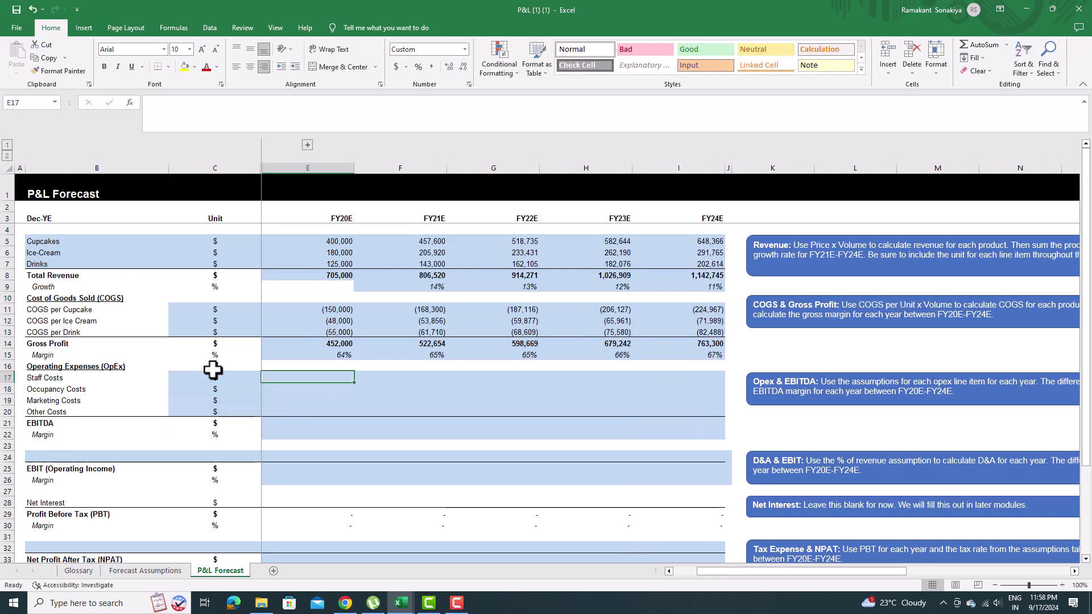
pyautogui.press('Left')
pyautogui.press('Right')
pyautogui.write('=')
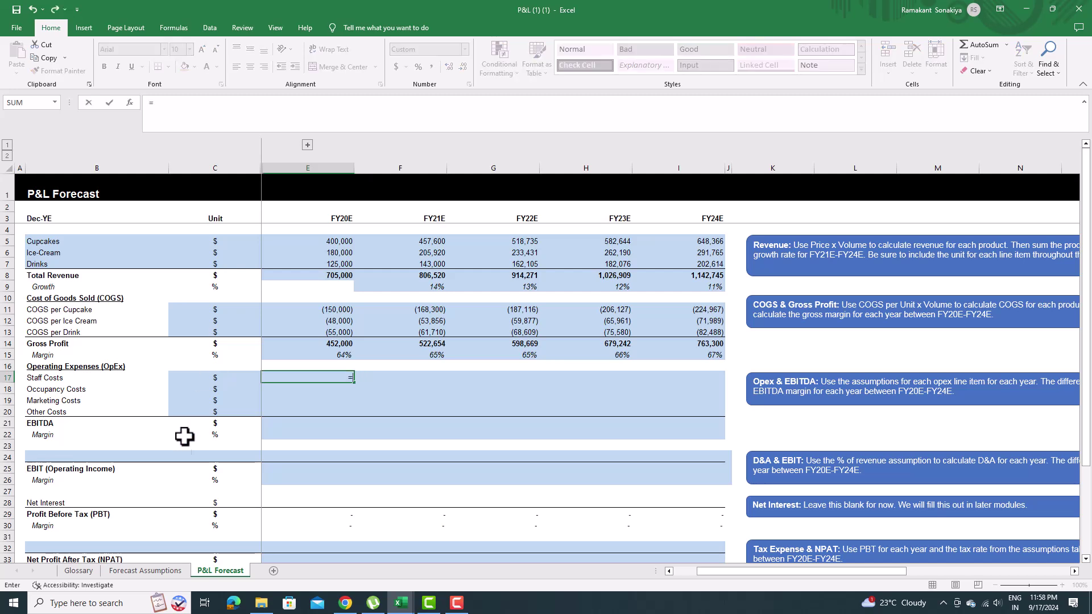
# - Link FY20E Staff Costs to the assumptions as (150,000) and fill down to Occupancy, Marketing and Other Costs
pyautogui.click(160, 570)
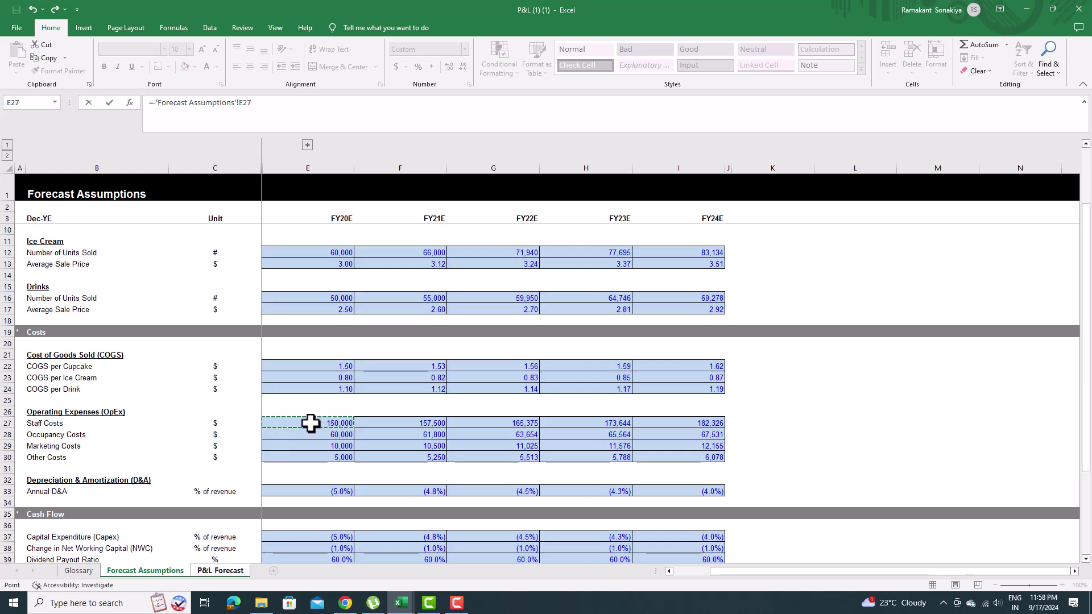
pyautogui.press('Return')
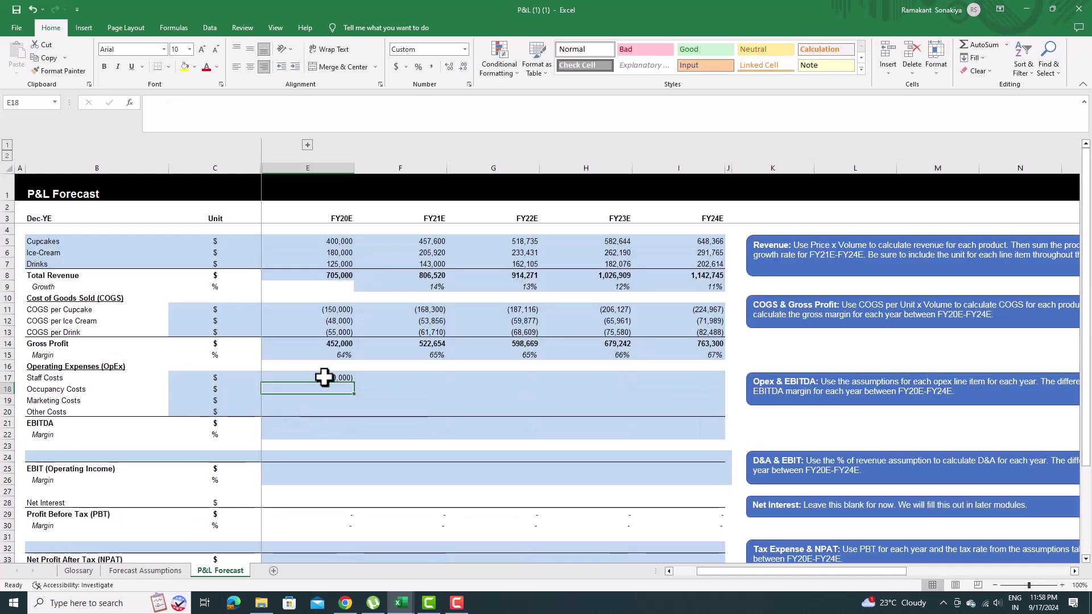
pyautogui.click(339, 381)
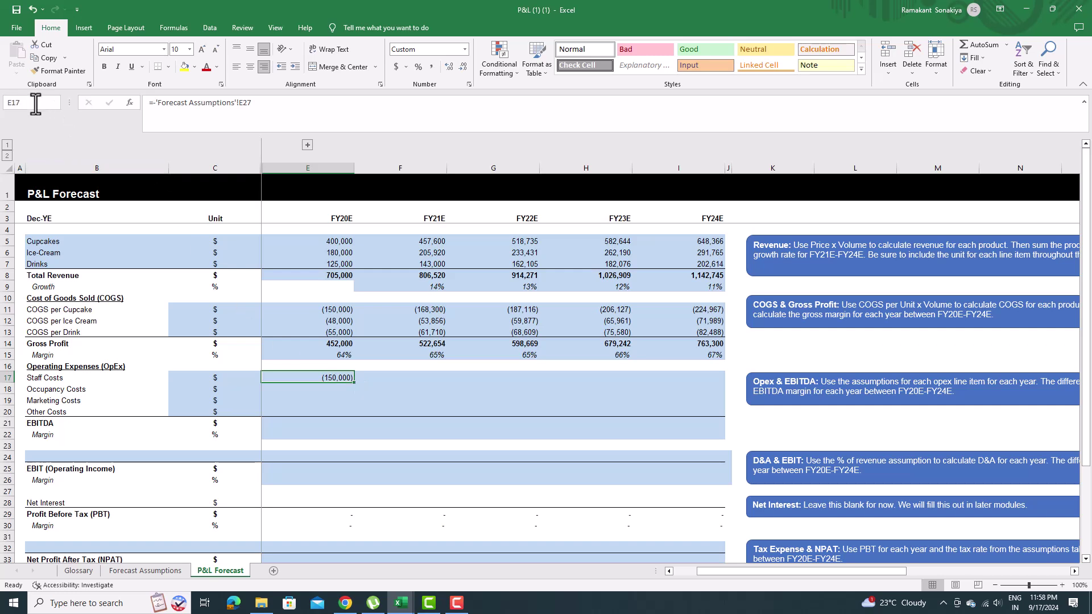
pyautogui.write(':j20')
pyautogui.press('Return')
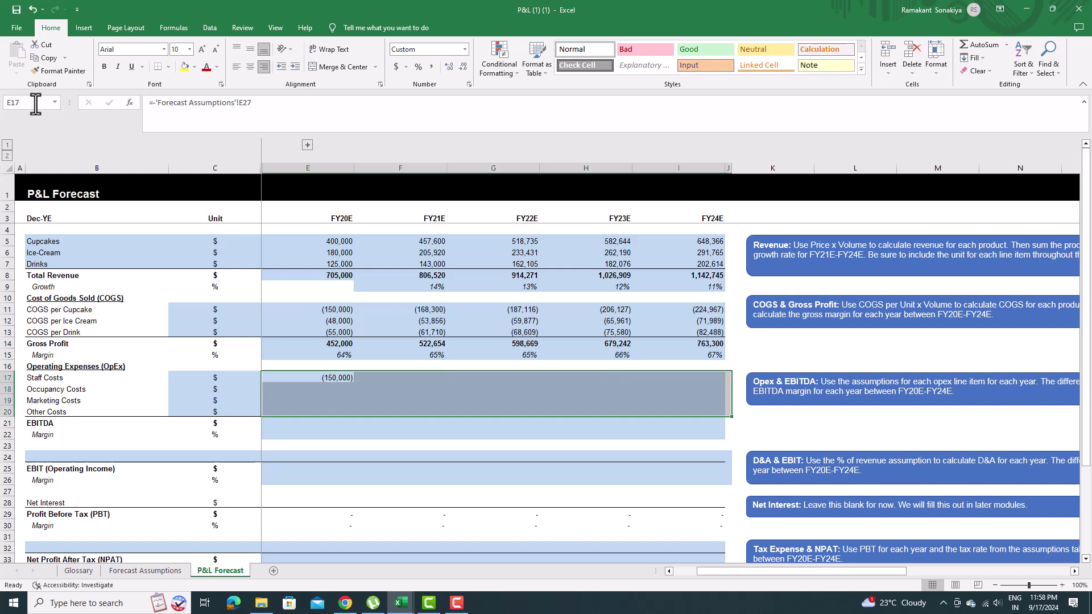
pyautogui.hotkey('ctrl', 'd')
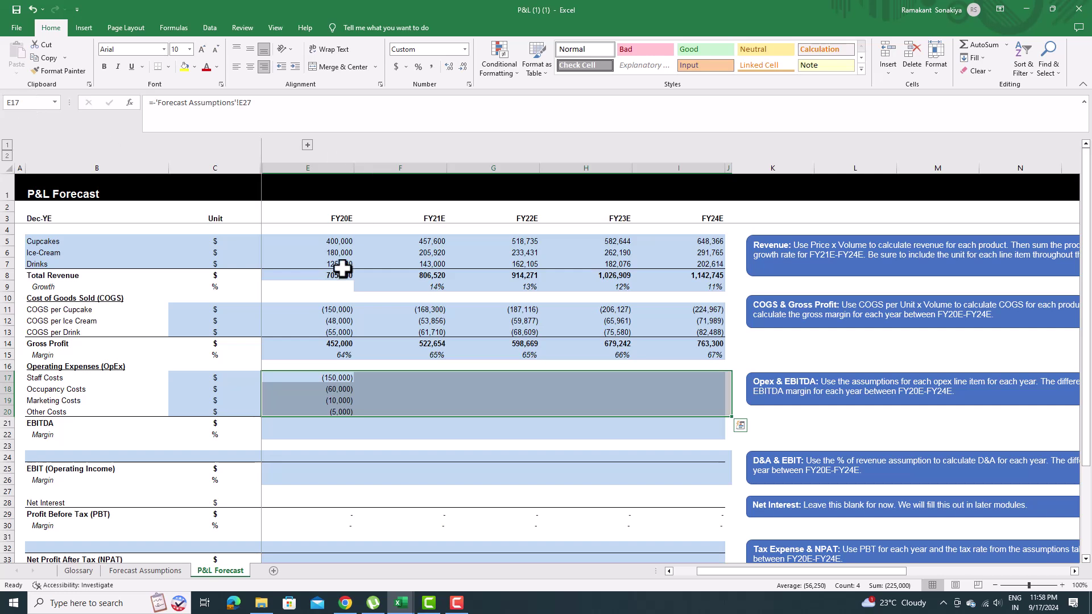
# - Fill Staff, Occupancy, Marketing and Other Costs right through FY24E, Staff reaching (182,326)
pyautogui.click(348, 378)
pyautogui.moveTo(354, 382); pyautogui.dragTo(682, 395)
pyautogui.click(351, 389)
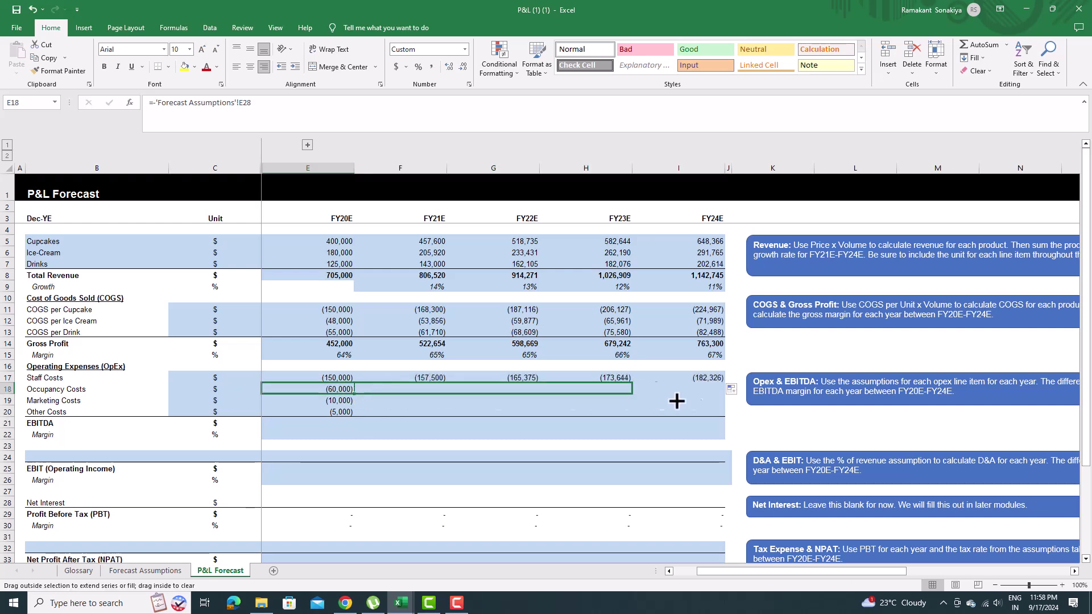
pyautogui.moveTo(355, 395); pyautogui.dragTo(677, 397)
pyautogui.click(343, 403)
pyautogui.moveTo(353, 406); pyautogui.dragTo(683, 408)
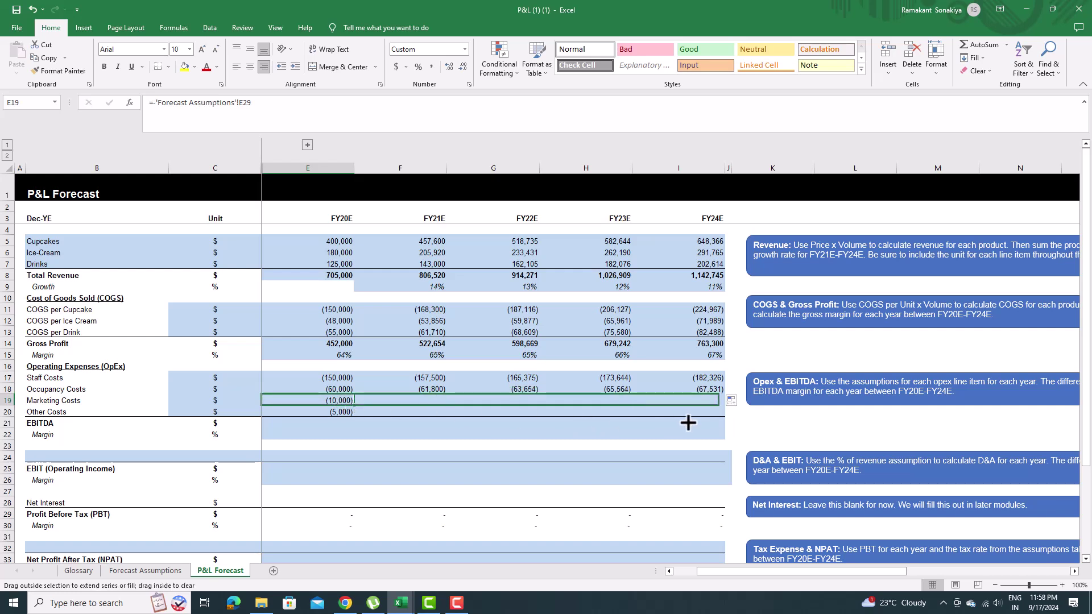
pyautogui.click(349, 410)
pyautogui.moveTo(353, 416); pyautogui.dragTo(722, 419)
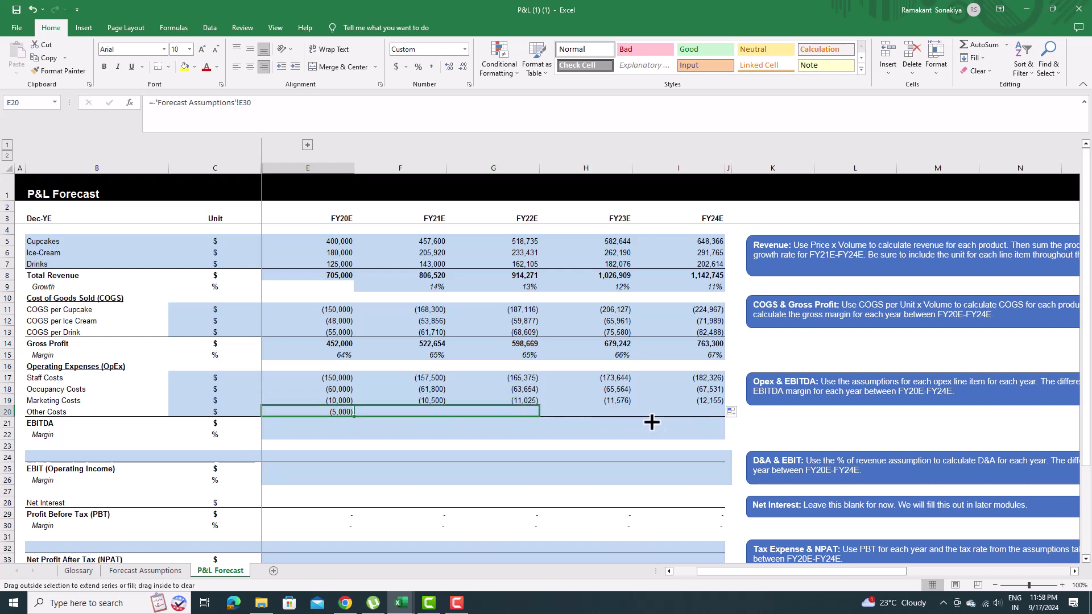
pyautogui.click(685, 447)
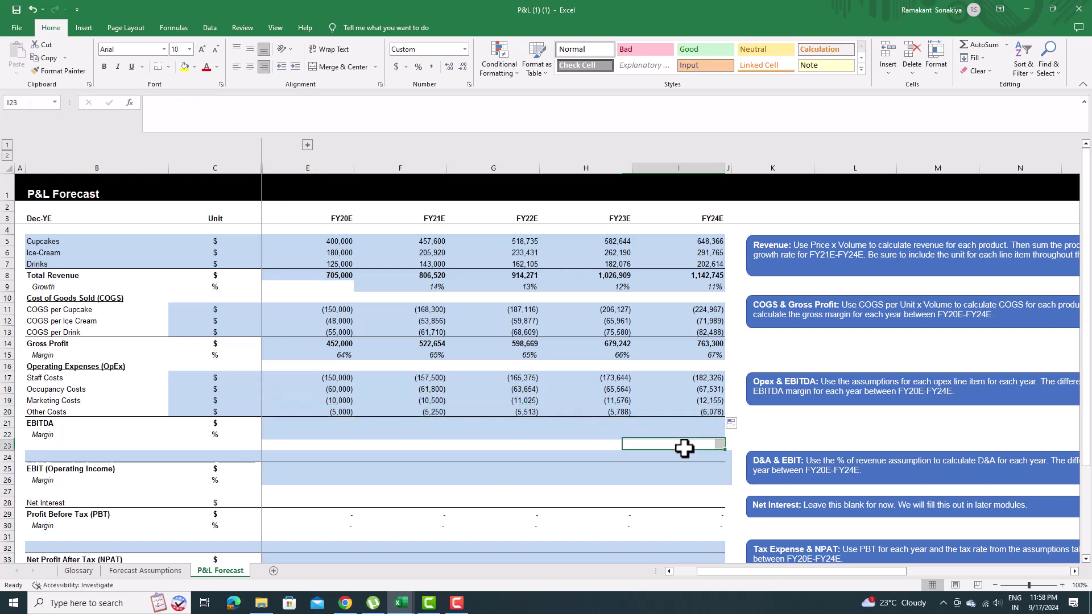
pyautogui.click(333, 426)
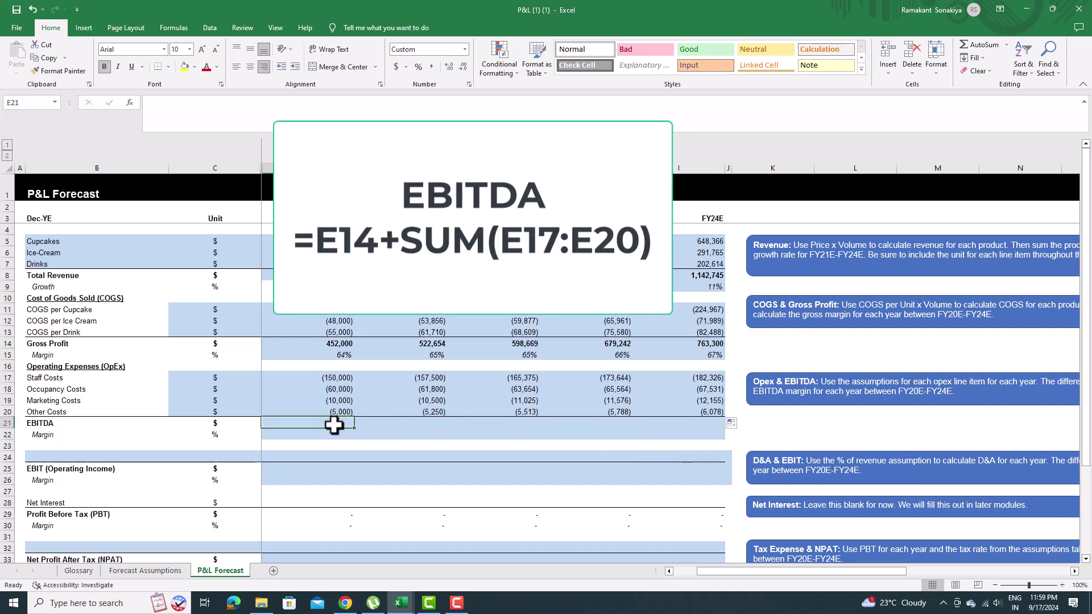
pyautogui.moveTo(750, 571); pyautogui.dragTo(840, 573)
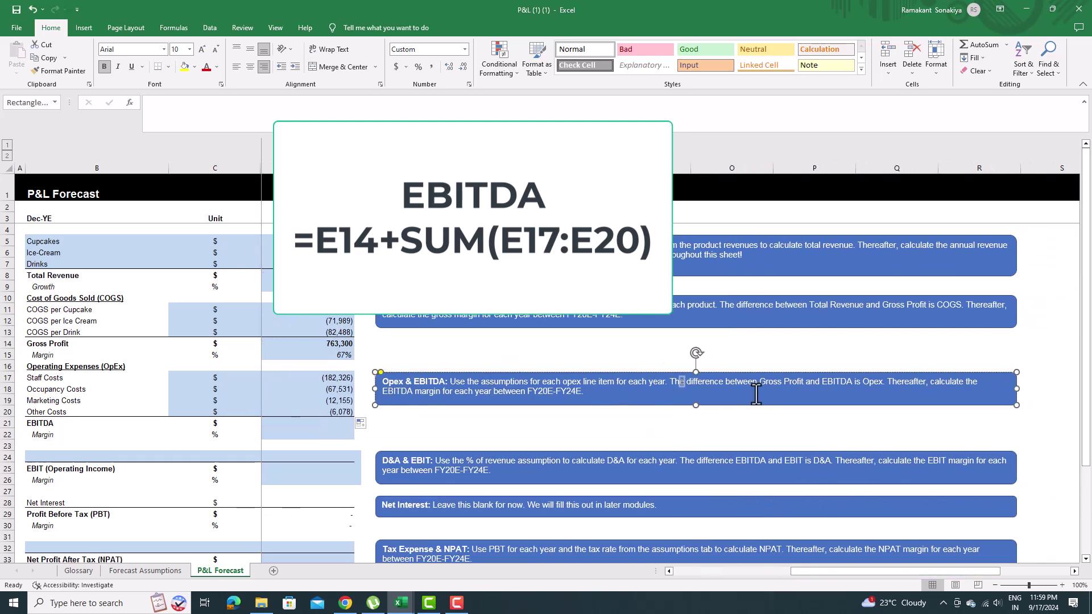
# - Enter FY20E EBITDA as Gross Profit plus SUM of the four opex rows, giving 227,000
pyautogui.moveTo(678, 382); pyautogui.dragTo(838, 397)
pyautogui.click(836, 406)
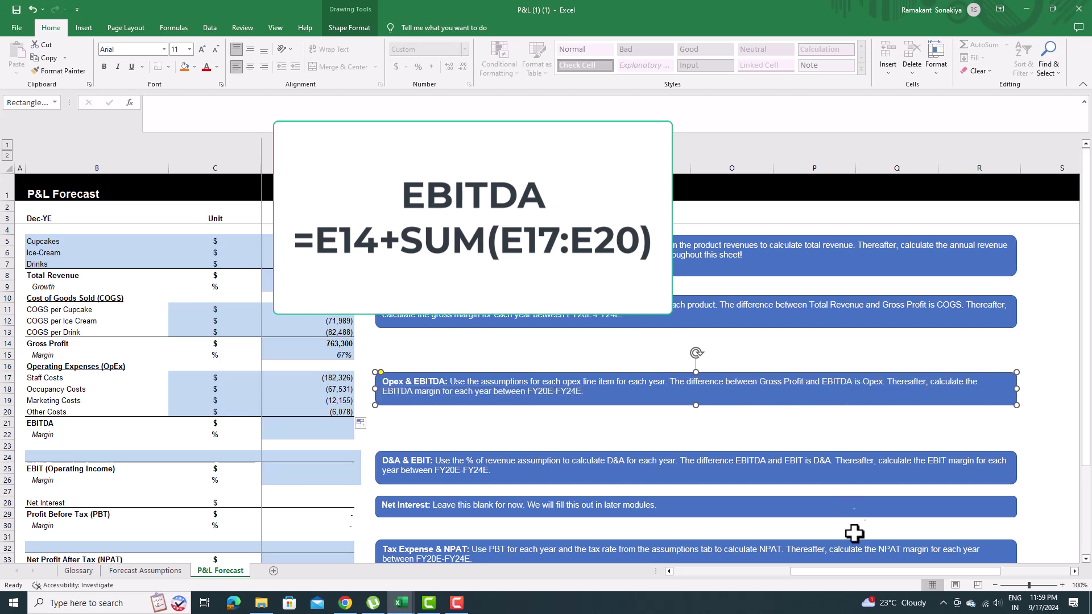
pyautogui.moveTo(850, 570); pyautogui.dragTo(728, 572)
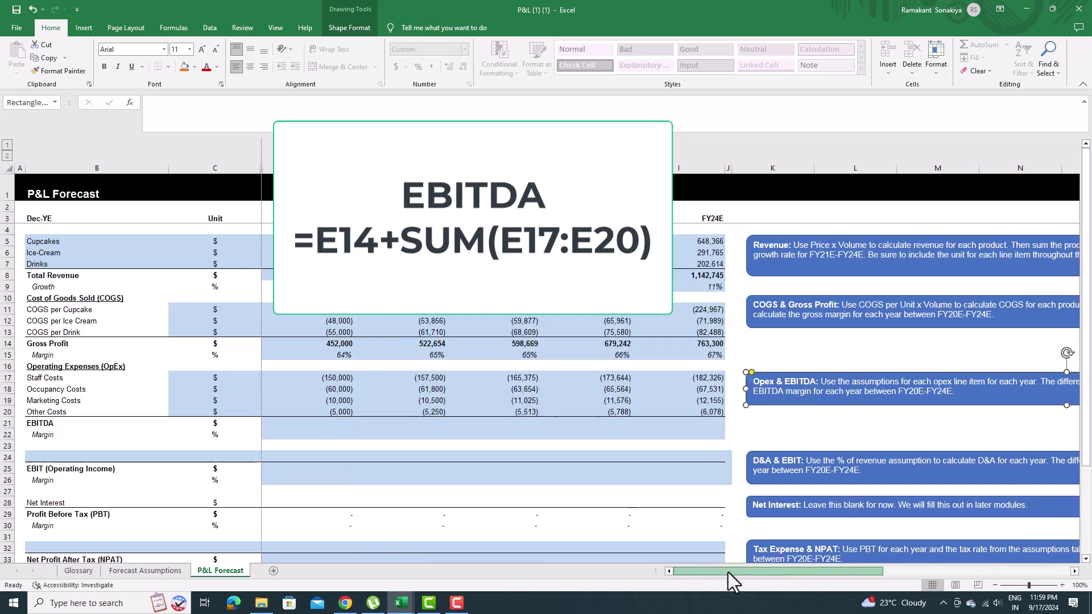
pyautogui.click(333, 423)
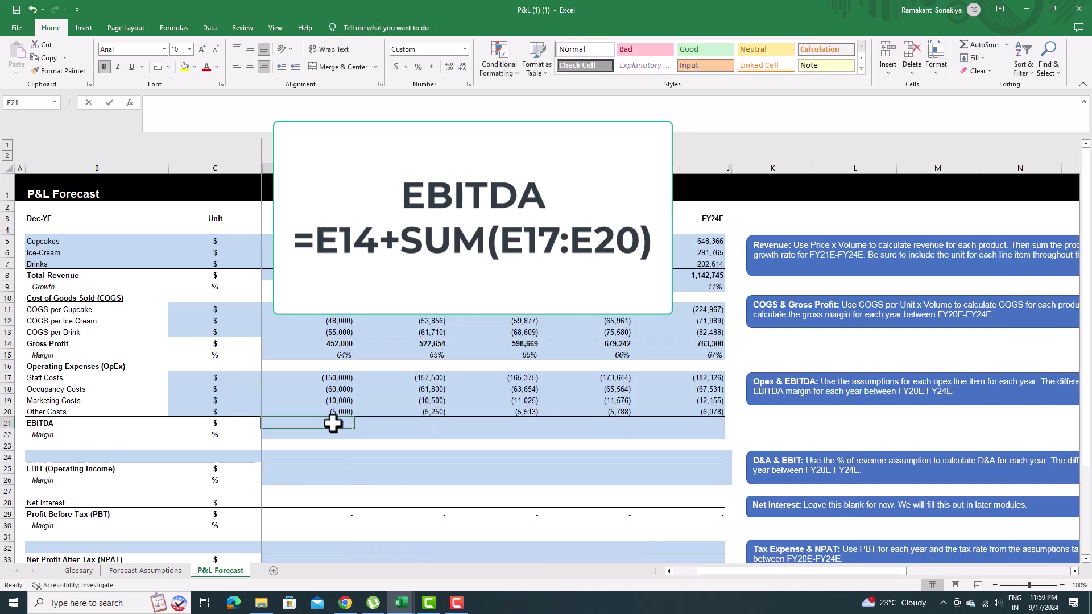
pyautogui.write('=')
pyautogui.click(330, 345)
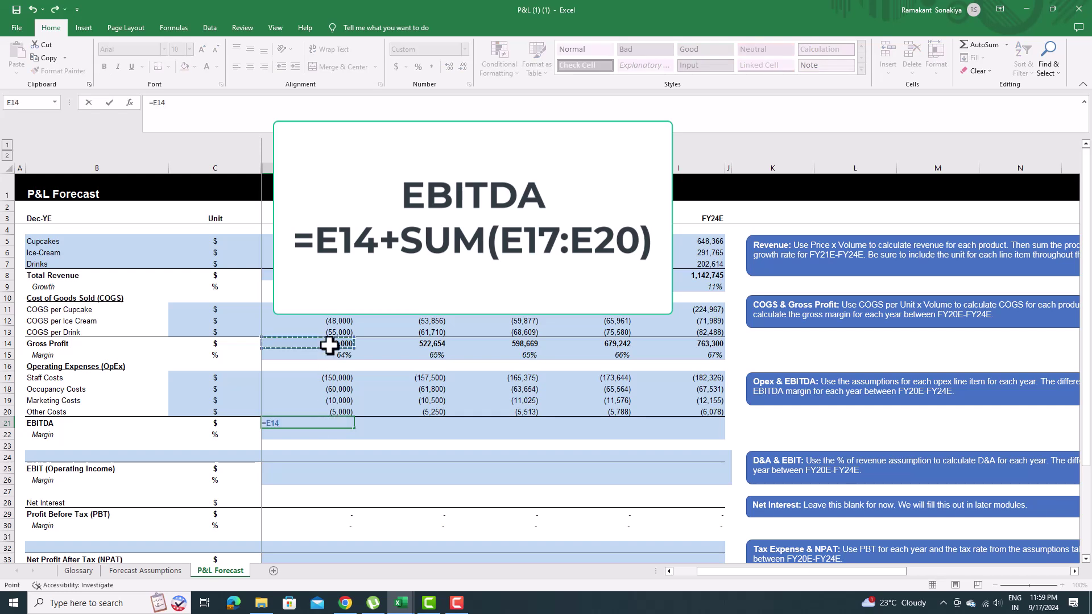
pyautogui.write('+SUM(')
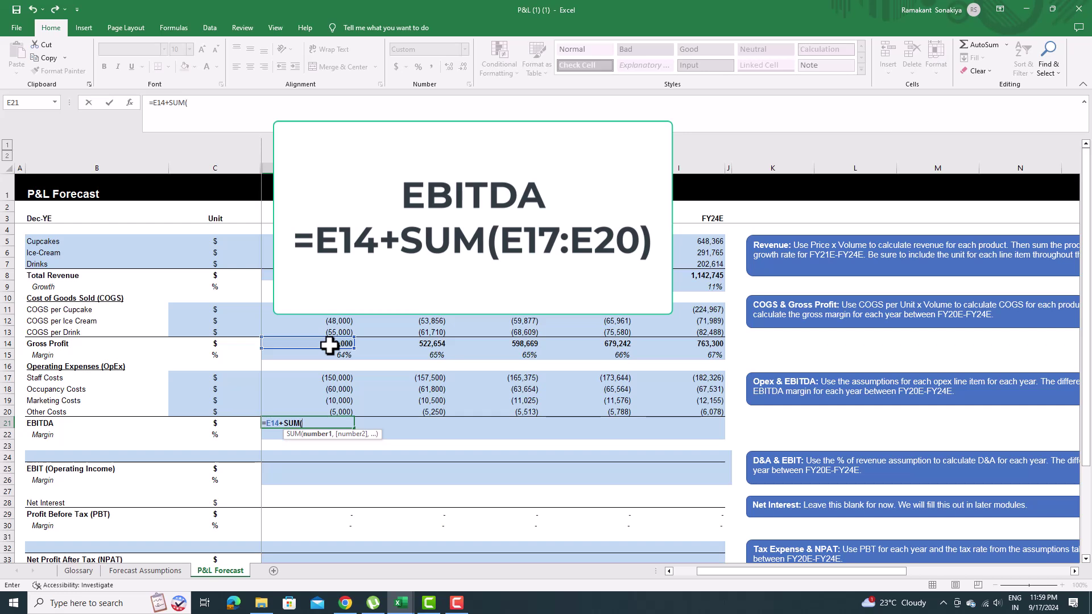
pyautogui.press('Up')
pyautogui.hotkey('shift', 'Up')
pyautogui.hotkey('shift', 'Up')
pyautogui.hotkey('shift', 'Up')
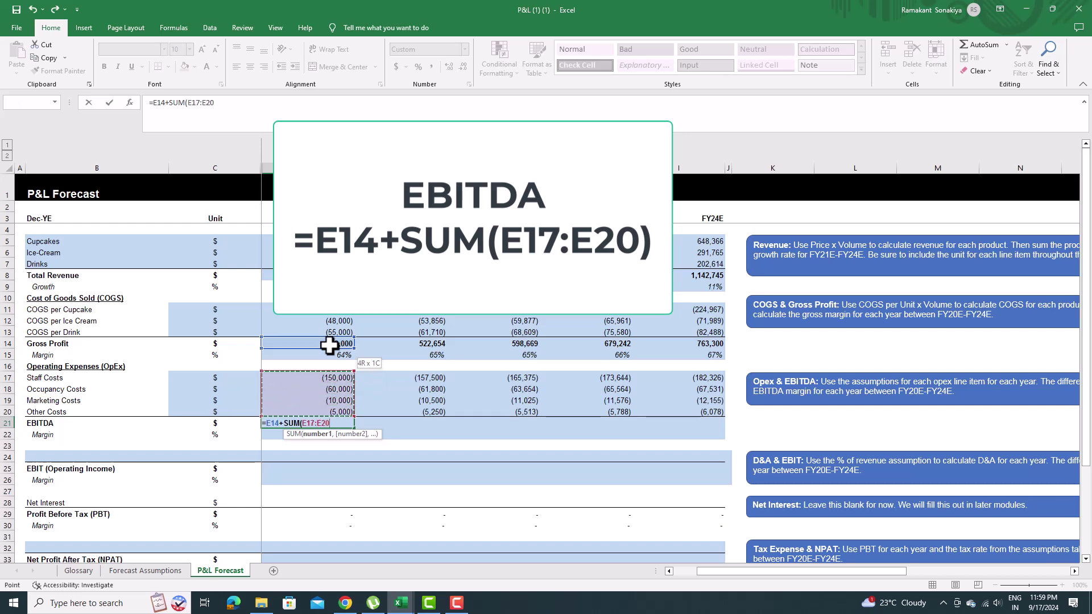
pyautogui.press('Return')
pyautogui.press('Return')
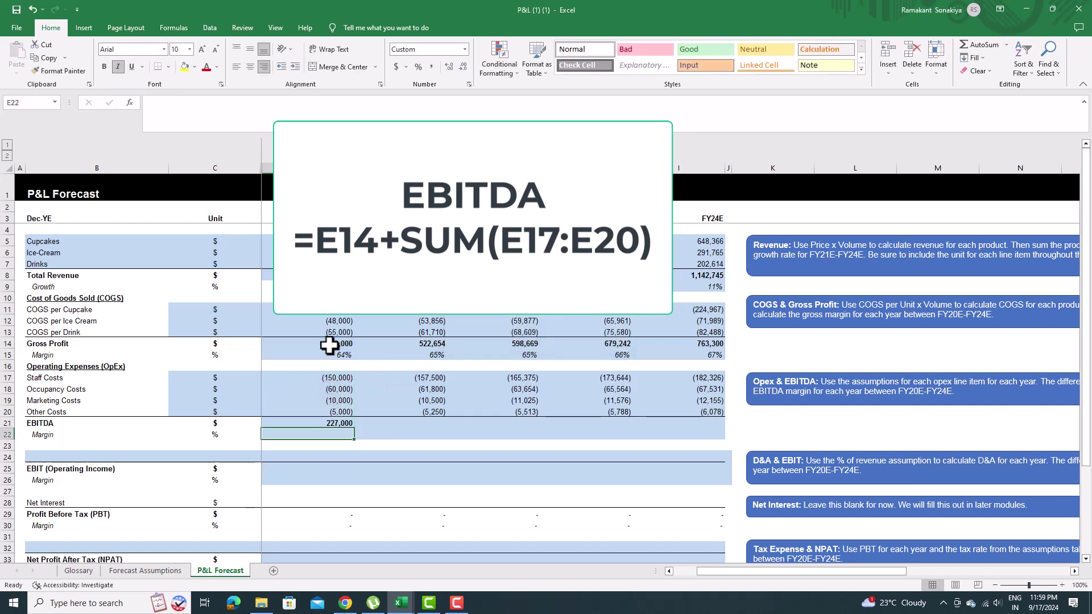
# - Fill the EBITDA formula across to FY24E, reaching 495,211
pyautogui.click(348, 424)
pyautogui.moveTo(354, 428); pyautogui.dragTo(702, 432)
# - Enter EBITDA margin as EBITDA over Total Revenue and fill FY20E–FY24E (32% to 43%)
pyautogui.click(334, 435)
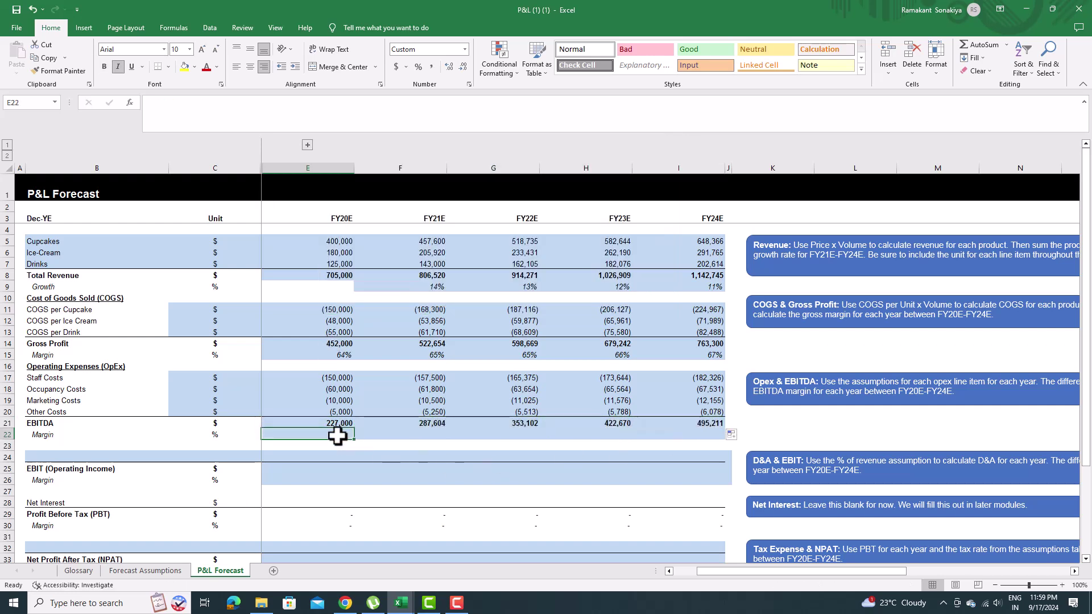
pyautogui.write('=')
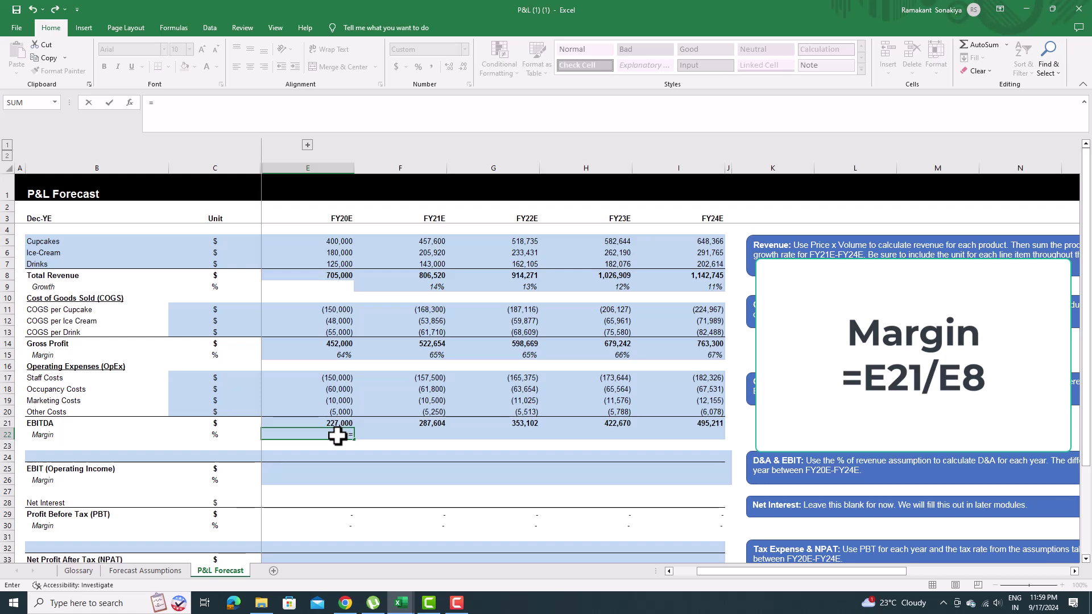
pyautogui.click(334, 425)
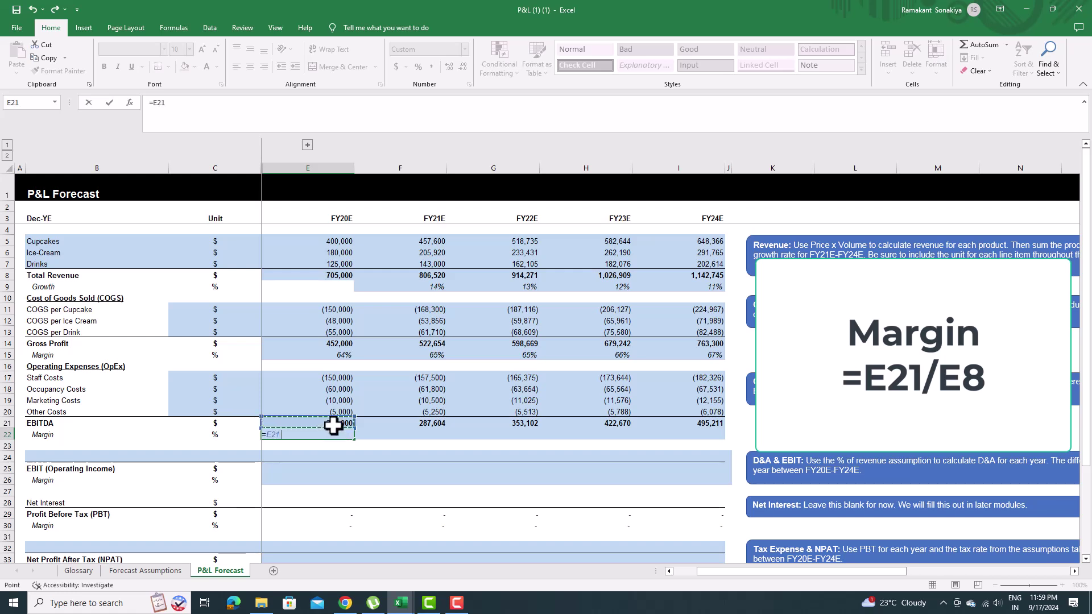
pyautogui.click(342, 275)
pyautogui.press('Return')
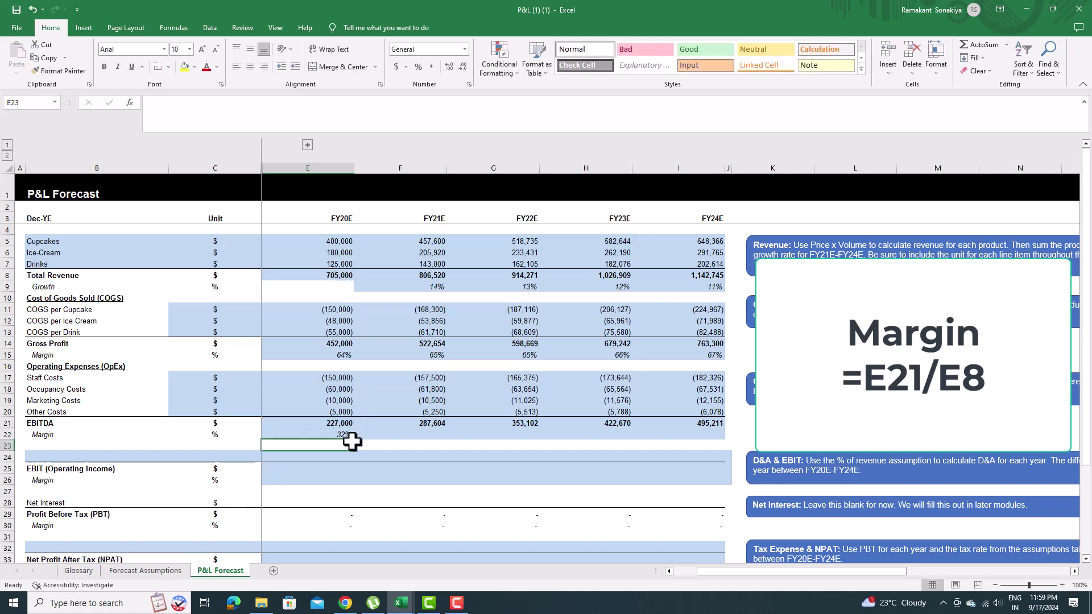
pyautogui.click(351, 438)
pyautogui.moveTo(357, 439); pyautogui.dragTo(723, 440)
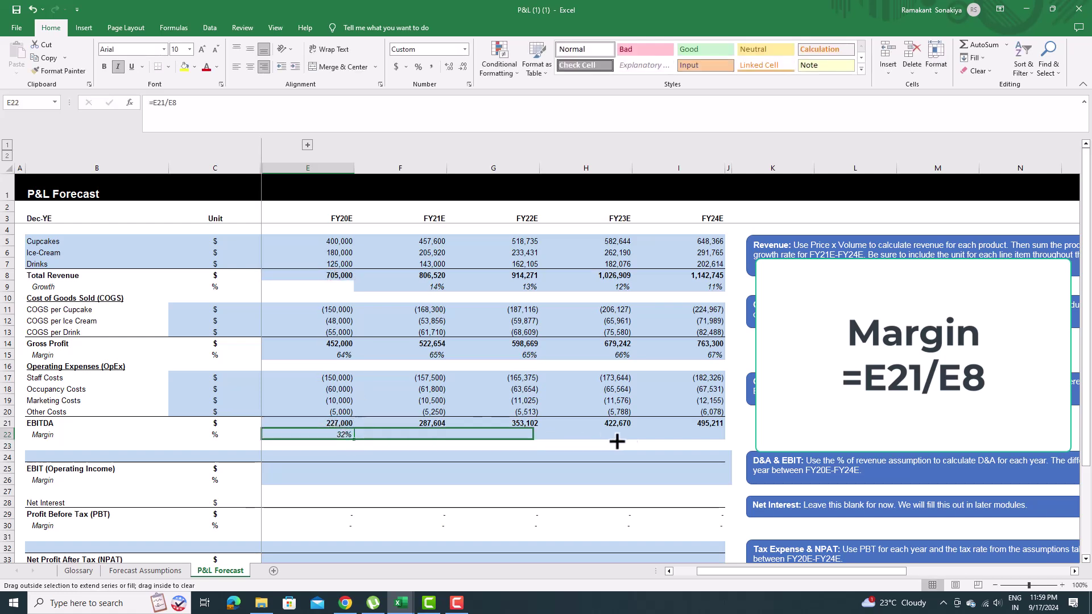
pyautogui.scroll(-1, 548, 449)
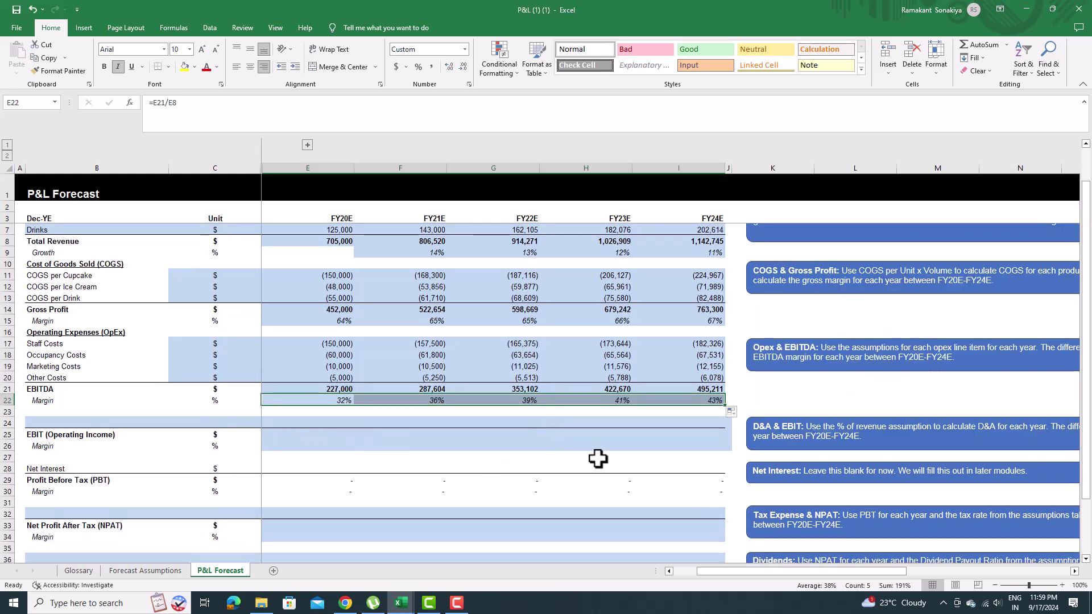
pyautogui.scroll(-1, 598, 458)
# - Copy the Depreciation & Amortization (D&A) heading from B32 on Forecast Assumptions
pyautogui.moveTo(754, 393); pyautogui.dragTo(780, 393)
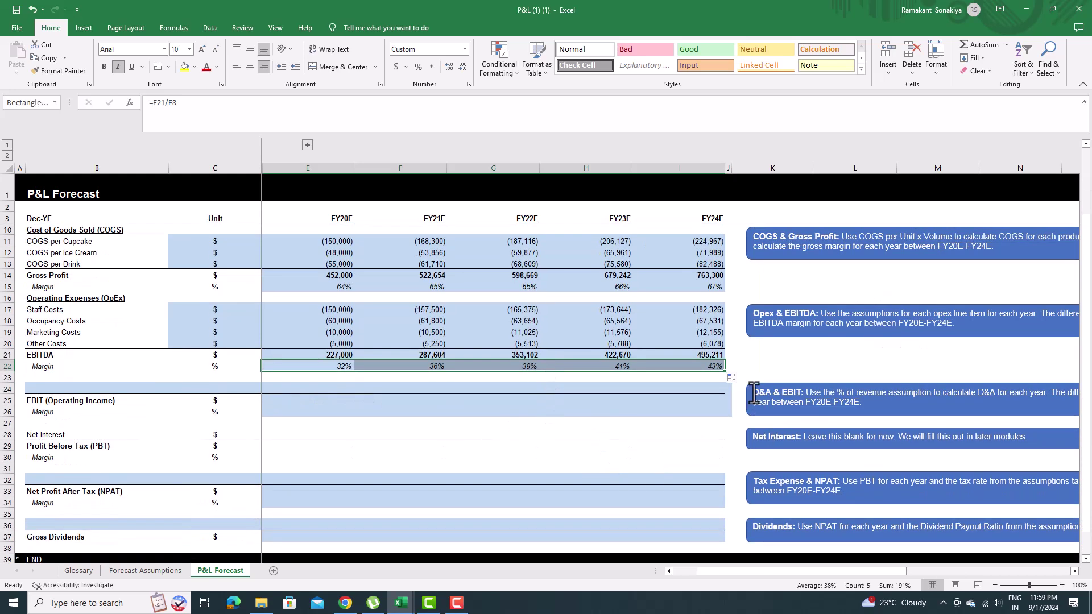
pyautogui.moveTo(828, 571)
pyautogui.mouseDown()
pyautogui.moveTo(874, 571)
pyautogui.moveTo(800, 572)
pyautogui.mouseUp()
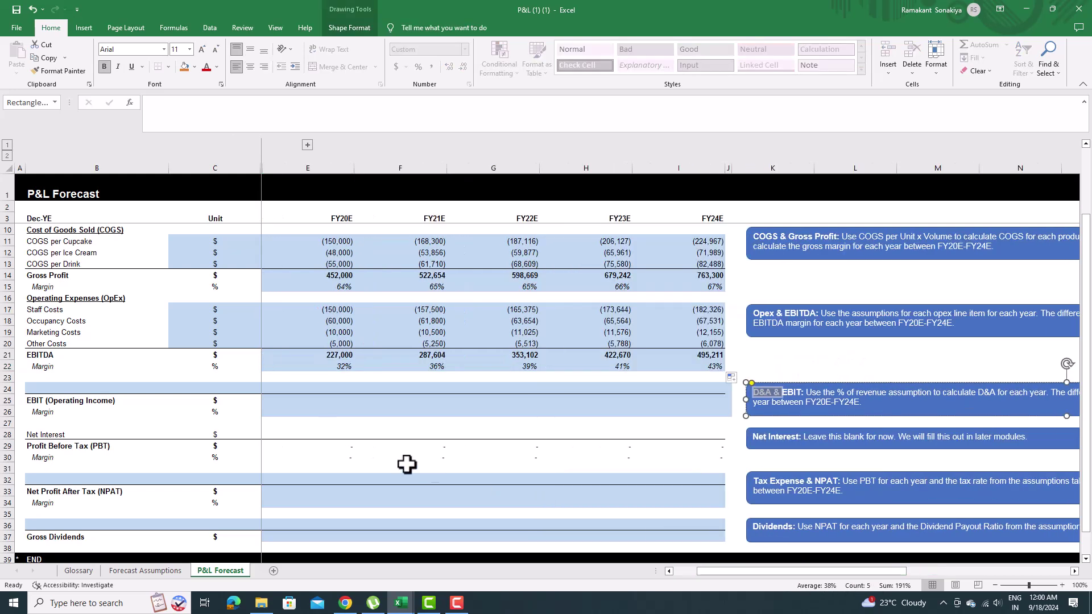
pyautogui.click(126, 389)
pyautogui.click(145, 570)
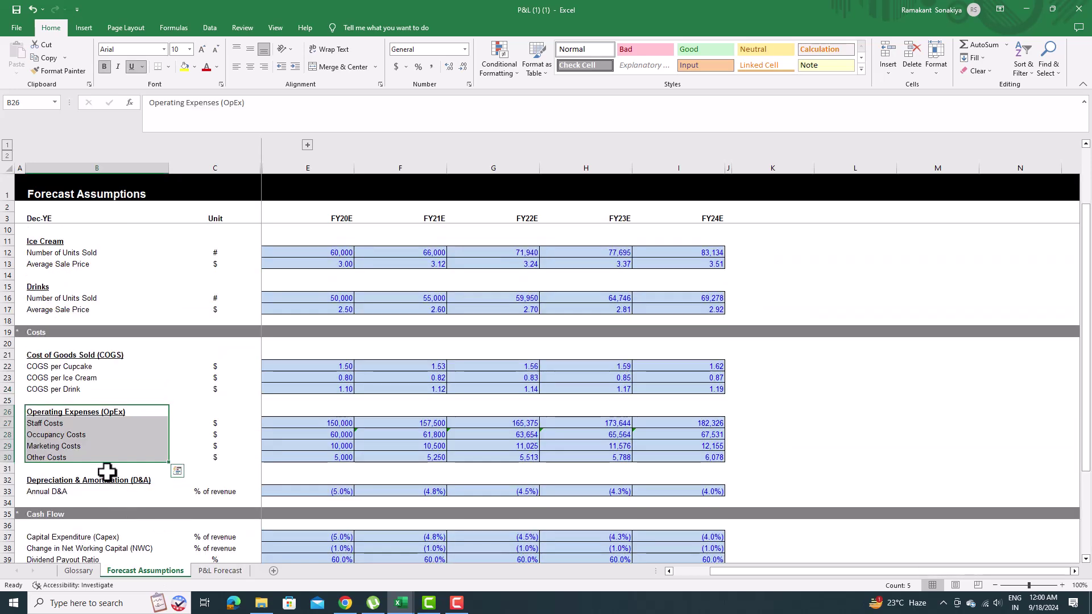
pyautogui.scroll(-1, 137, 453)
pyautogui.click(88, 447)
pyautogui.doubleClick(87, 448)
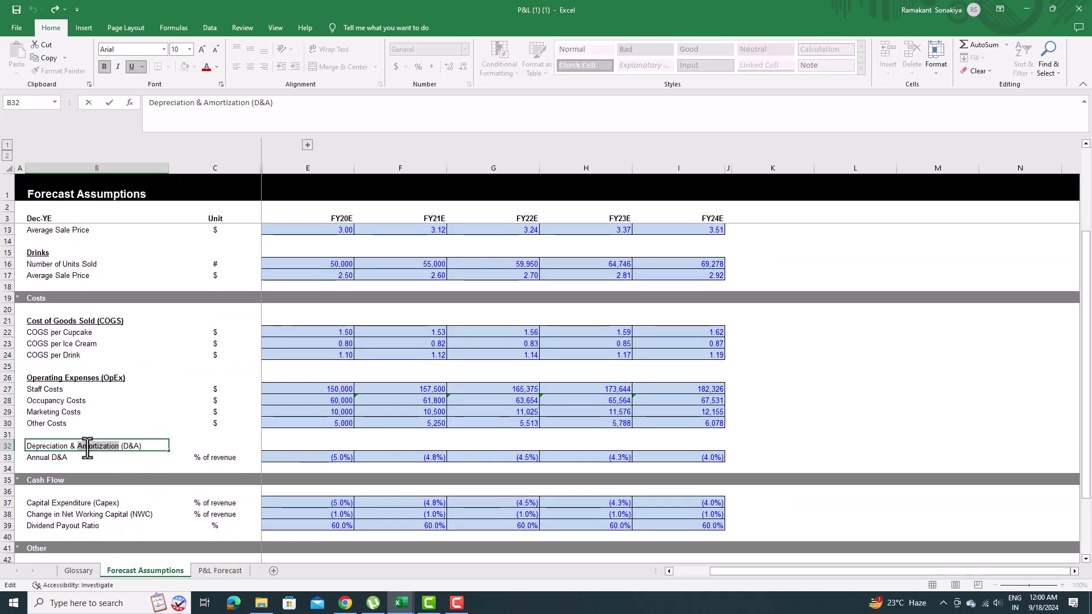
pyautogui.press('Escape')
pyautogui.hotkey('ctrl', 'b')
pyautogui.hotkey('ctrl', 'u')
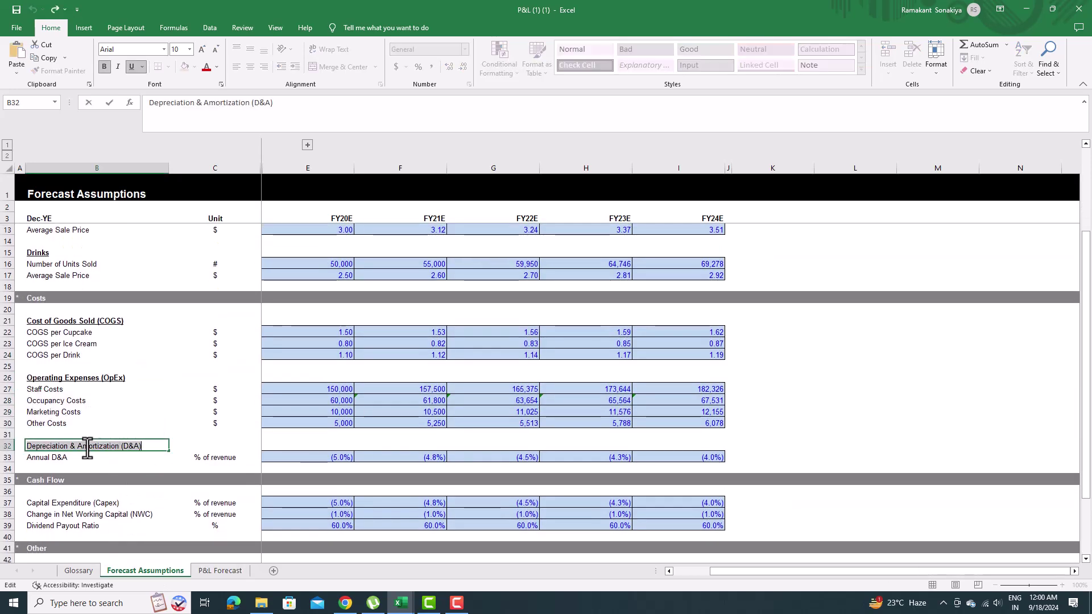
# - Label P&L Forecast row 24 D&A with a $ unit and start its FY20E formula
pyautogui.click(224, 569)
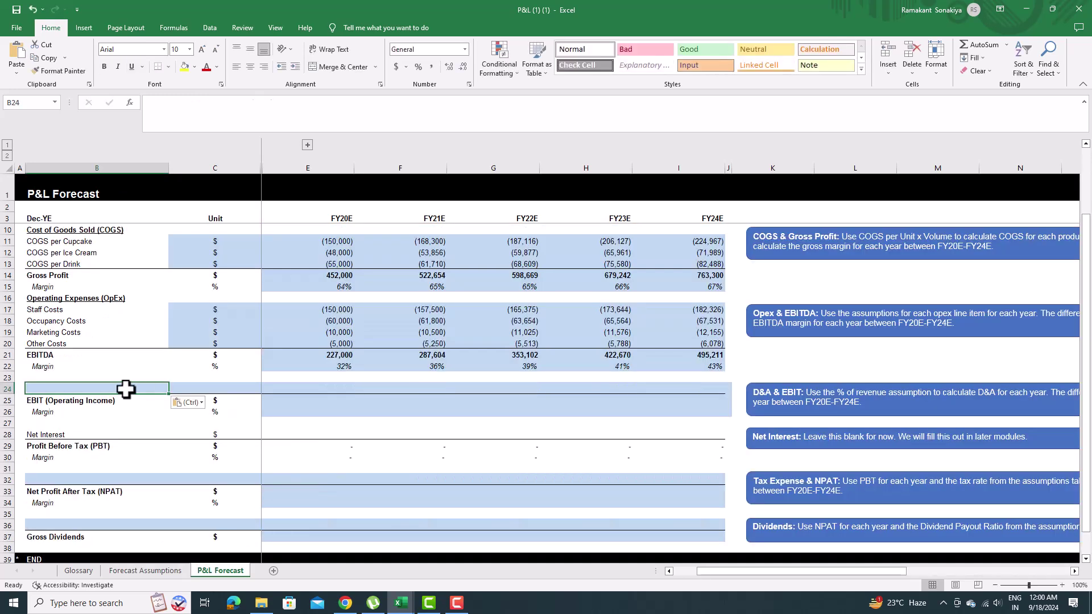
pyautogui.click(220, 392)
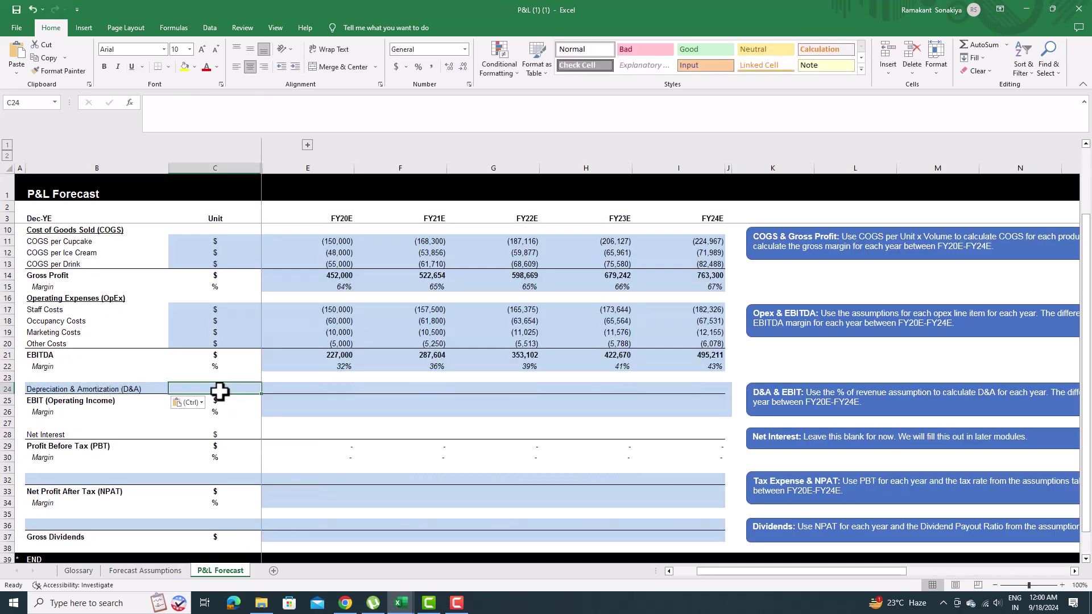
pyautogui.write('$')
pyautogui.click(327, 389)
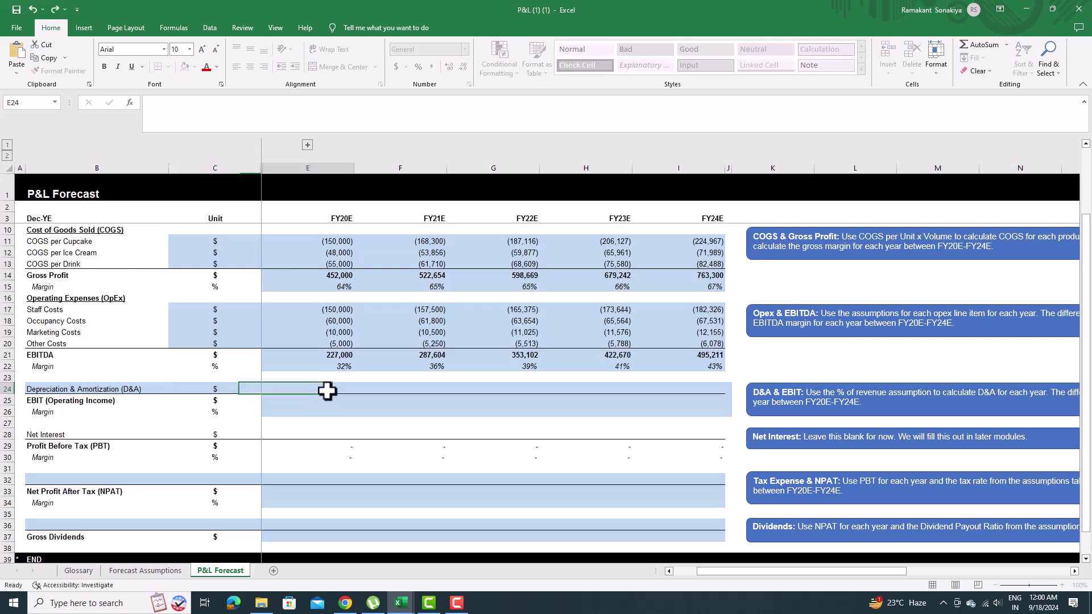
pyautogui.write('=')
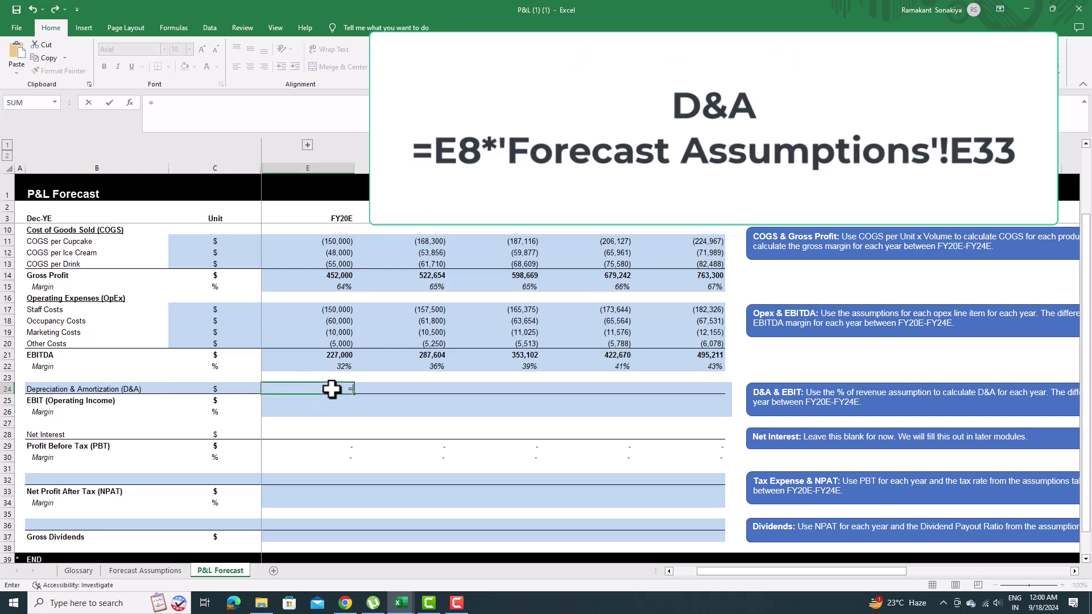
# - Set D&A to the assumptions D&A percentage times Total Revenue and fill FY20E–FY24E, (35,250) to (45,710)
pyautogui.click(145, 570)
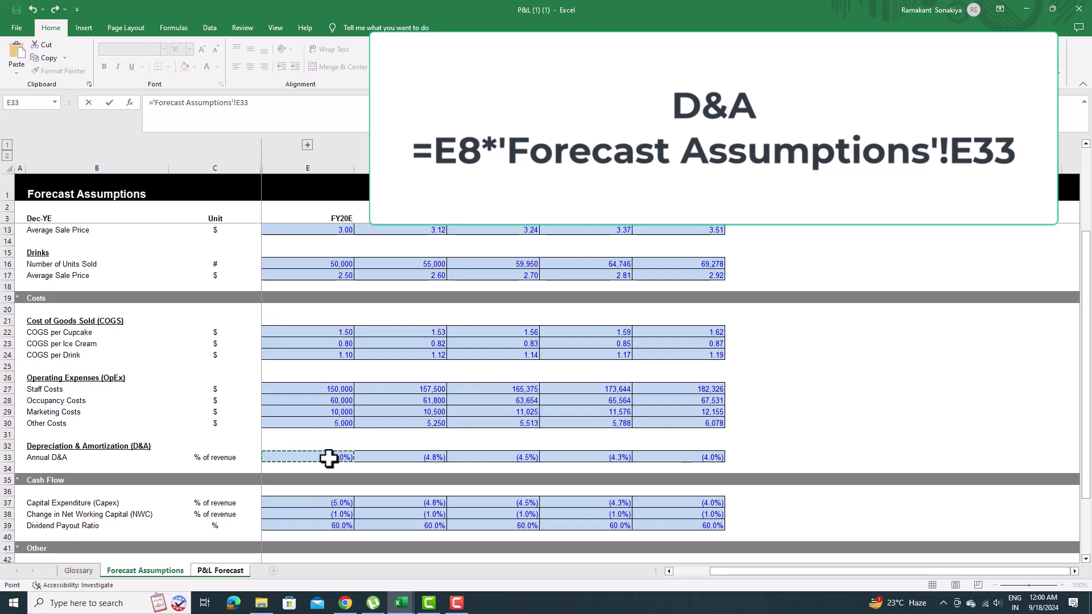
pyautogui.click(221, 573)
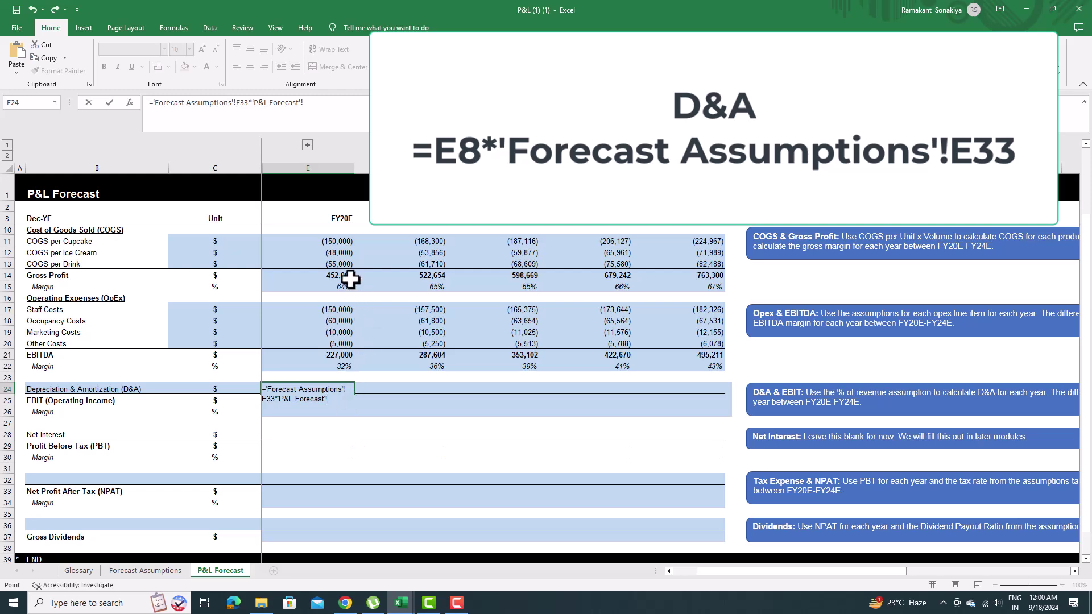
pyautogui.scroll(2, 385, 335)
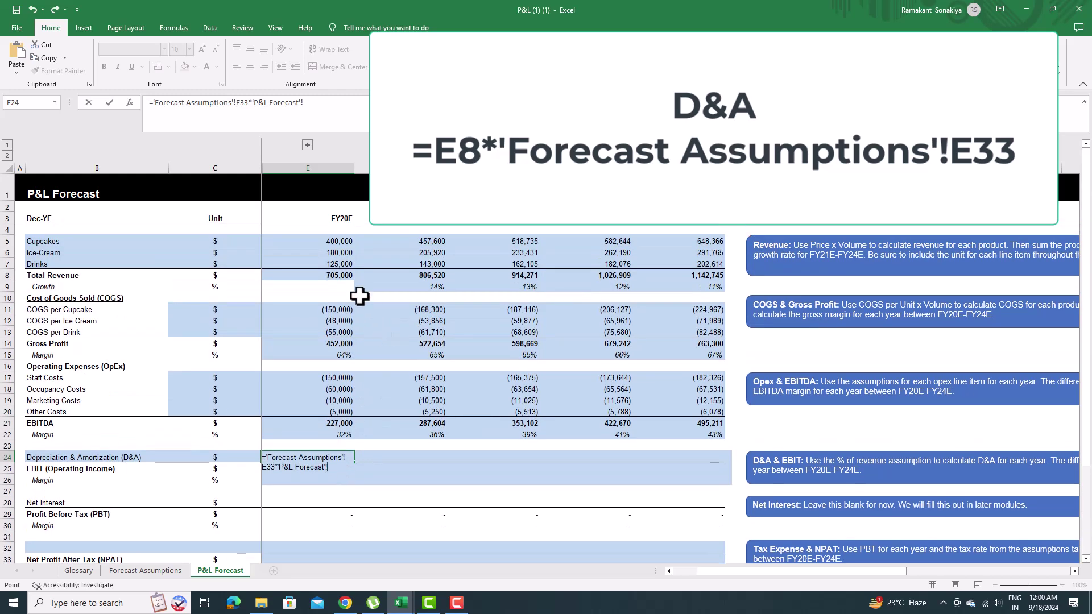
pyautogui.click(342, 274)
pyautogui.press('Return')
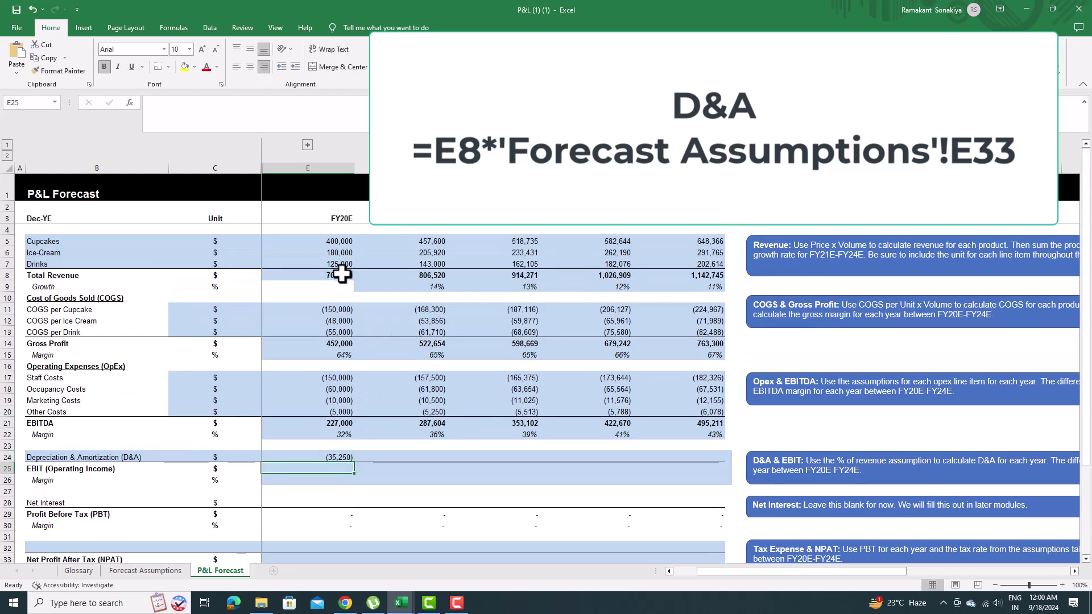
pyautogui.click(350, 458)
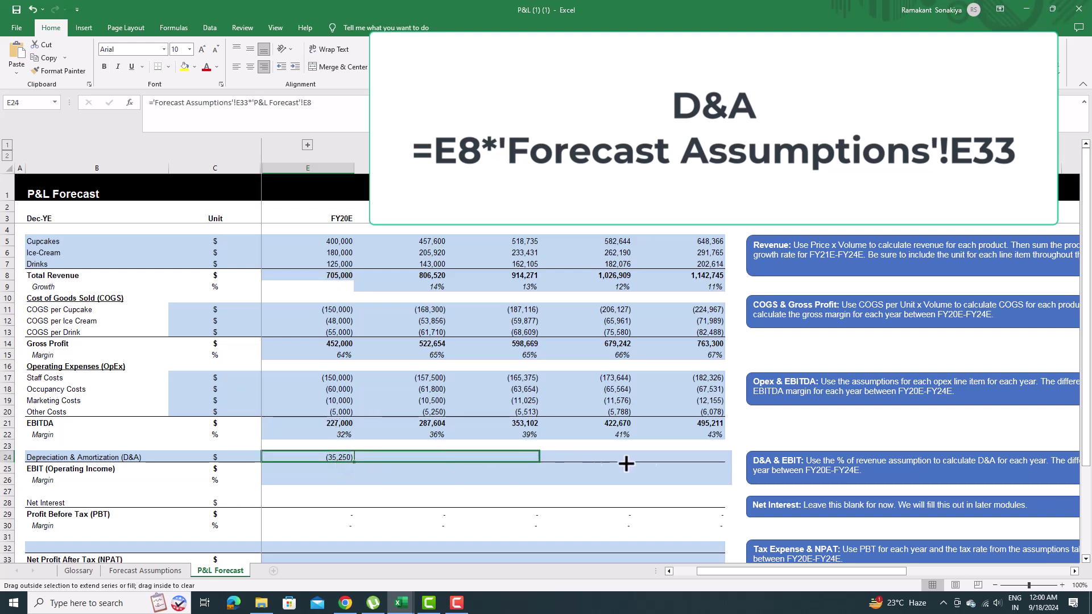
pyautogui.moveTo(356, 461); pyautogui.dragTo(705, 460)
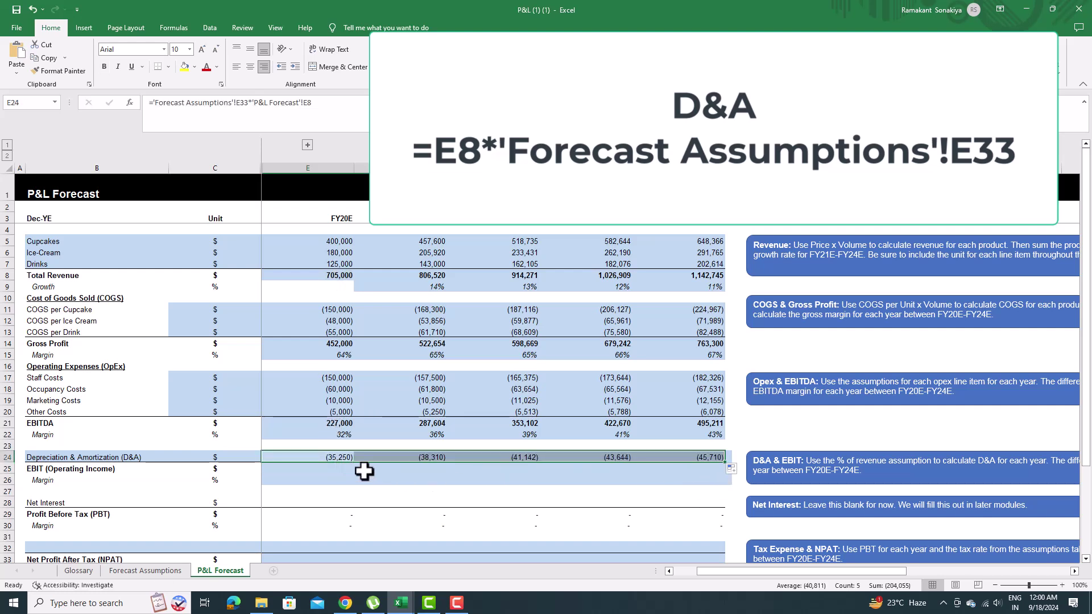
pyautogui.click(340, 469)
pyautogui.moveTo(819, 573); pyautogui.dragTo(892, 576)
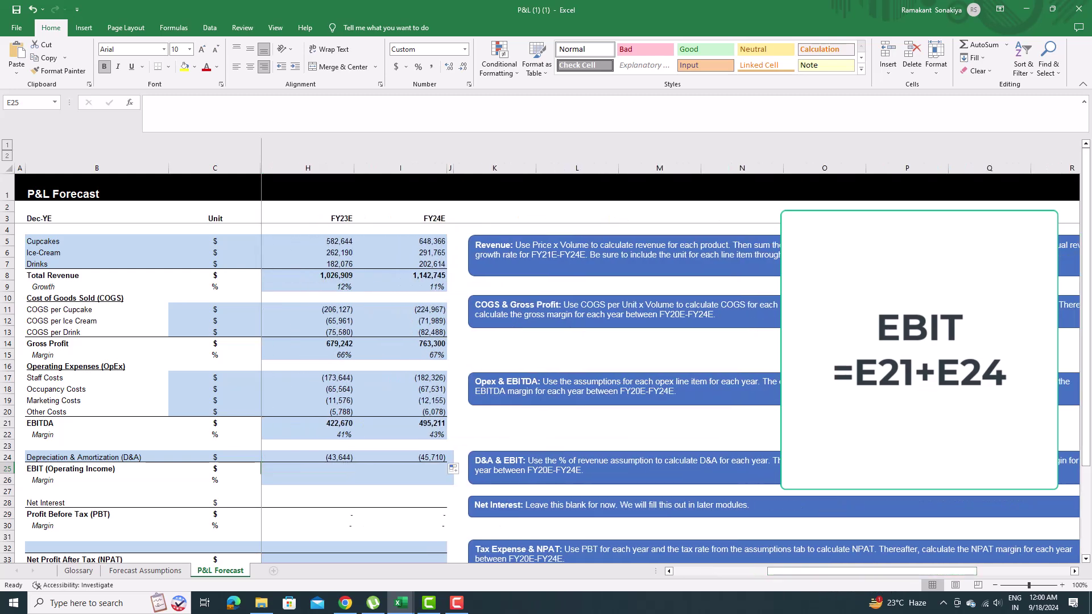
# - Enter EBIT as EBITDA plus D&A and fill FY20E–FY24E (191,750 to 449,502)
pyautogui.click(471, 465)
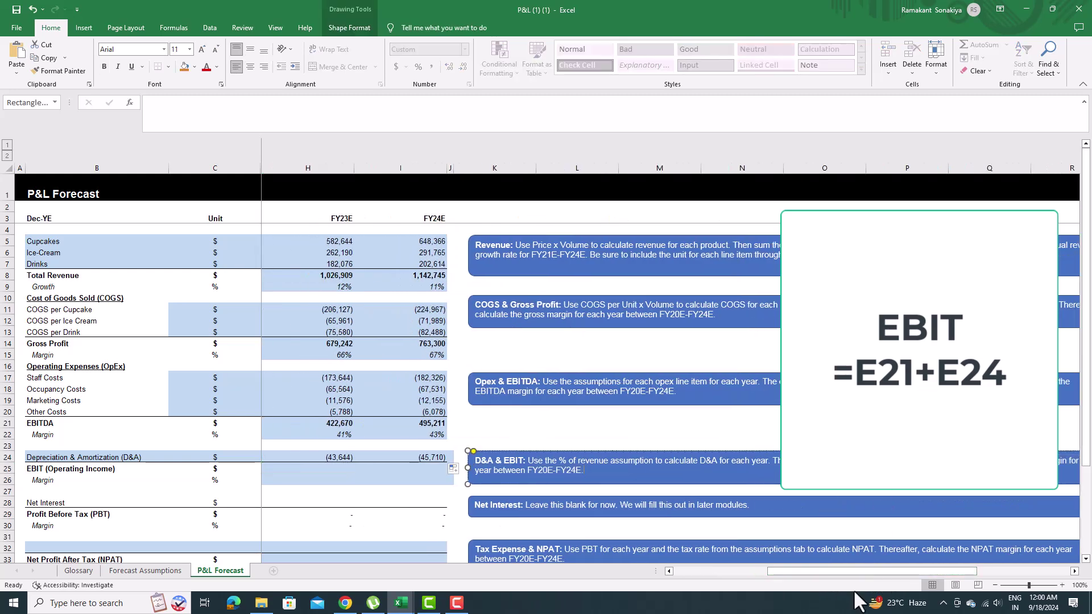
pyautogui.moveTo(833, 571); pyautogui.dragTo(723, 575)
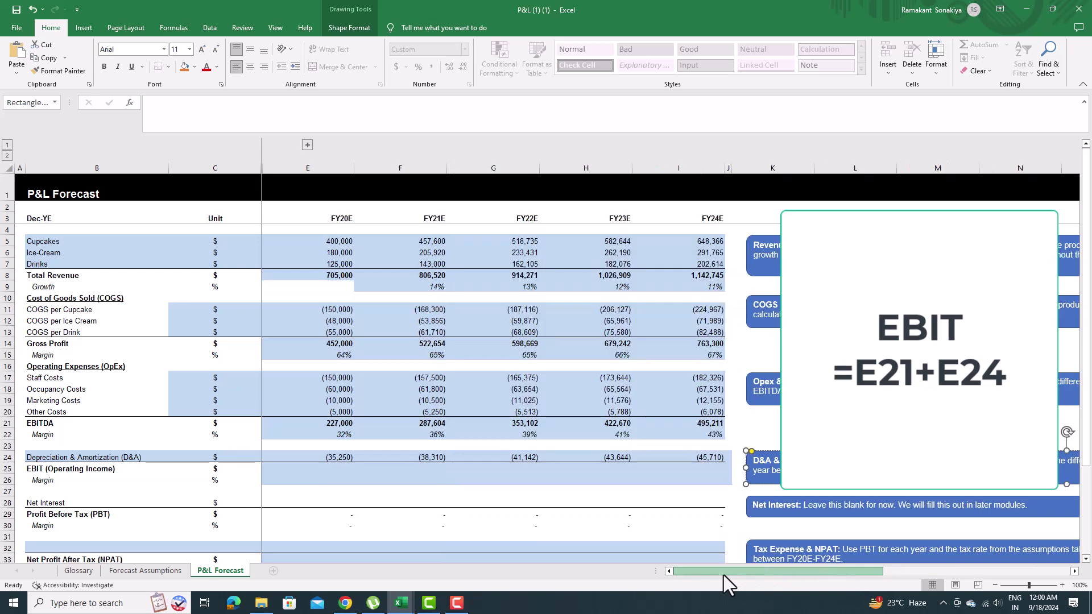
pyautogui.click(335, 469)
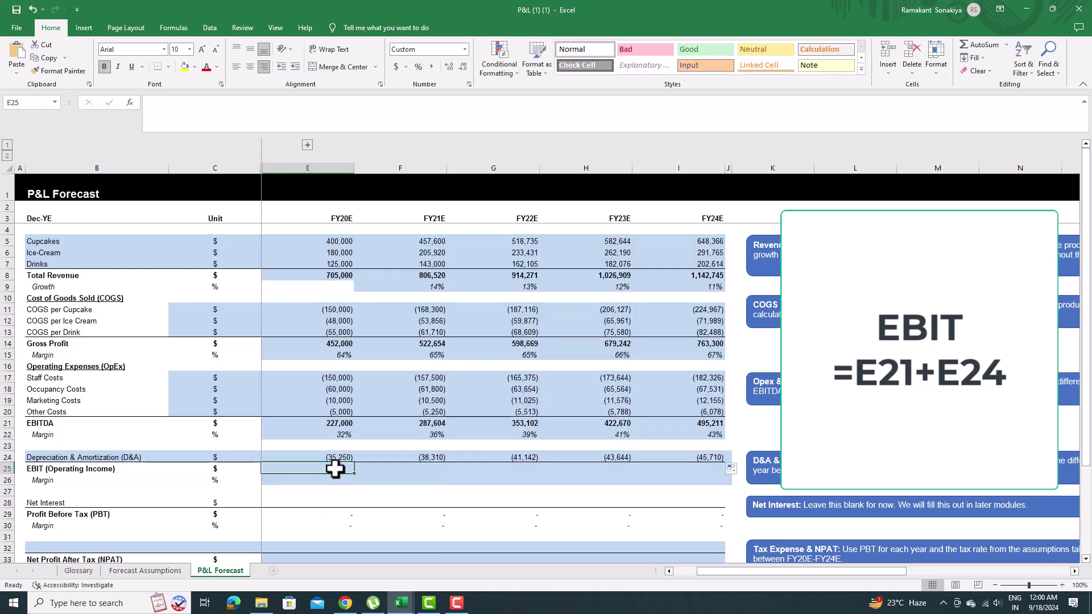
pyautogui.write('=')
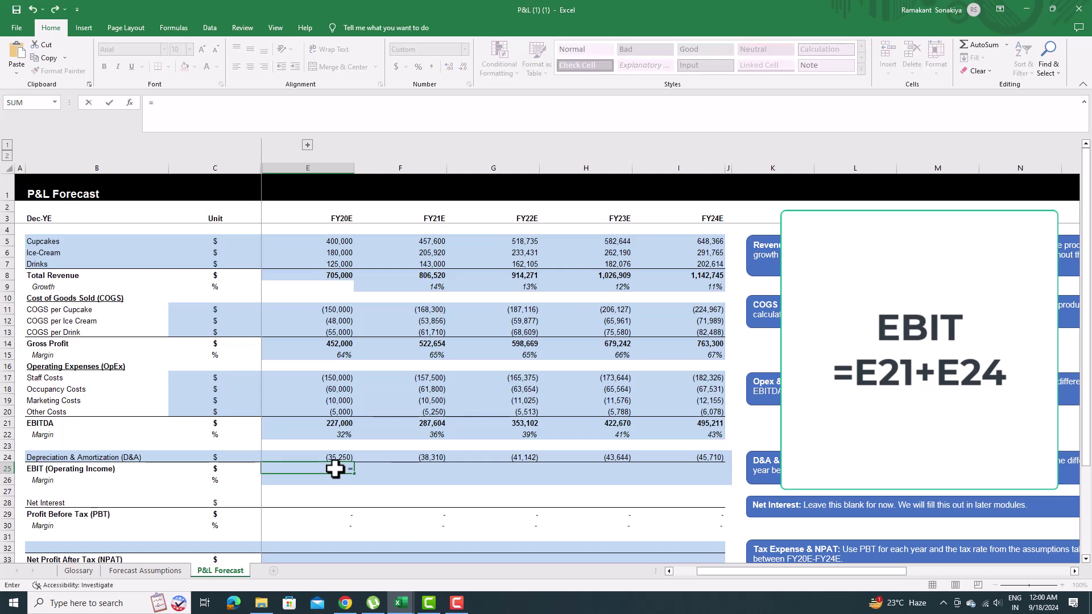
pyautogui.click(338, 425)
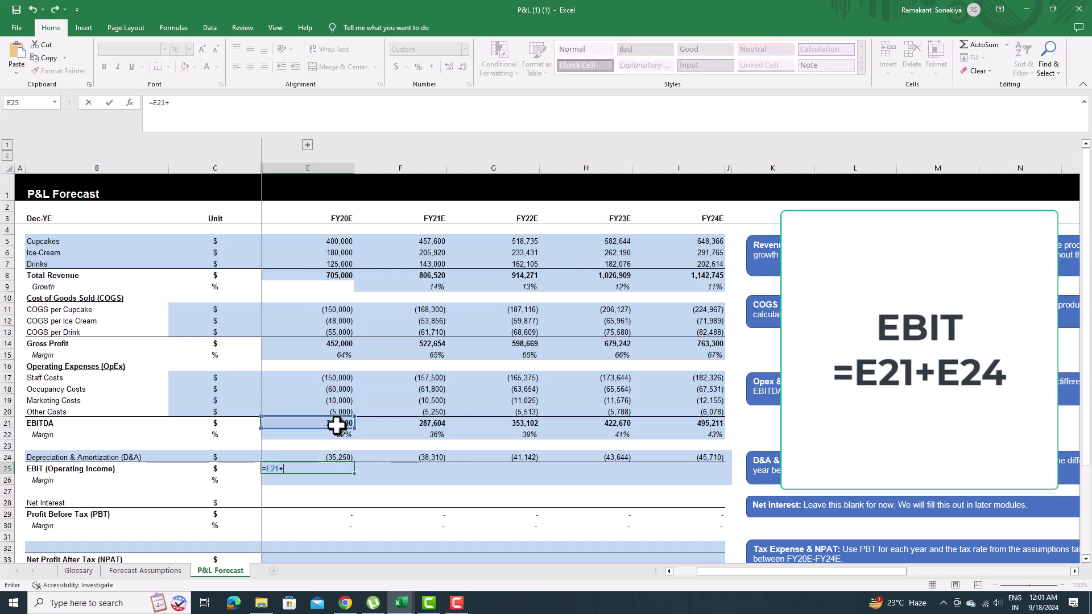
pyautogui.click(342, 456)
pyautogui.press('Return')
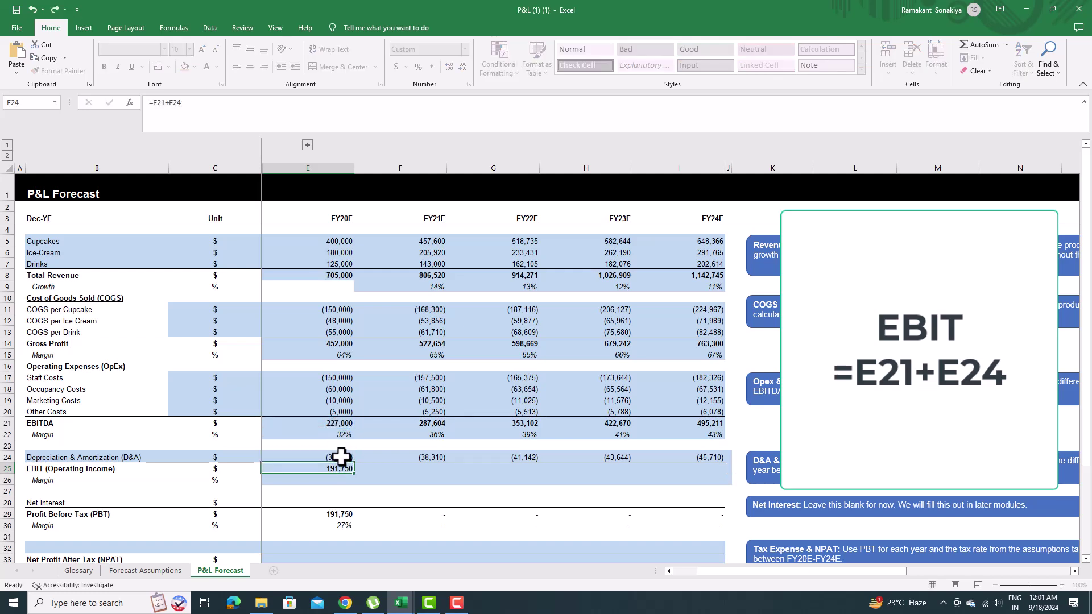
pyautogui.click(343, 469)
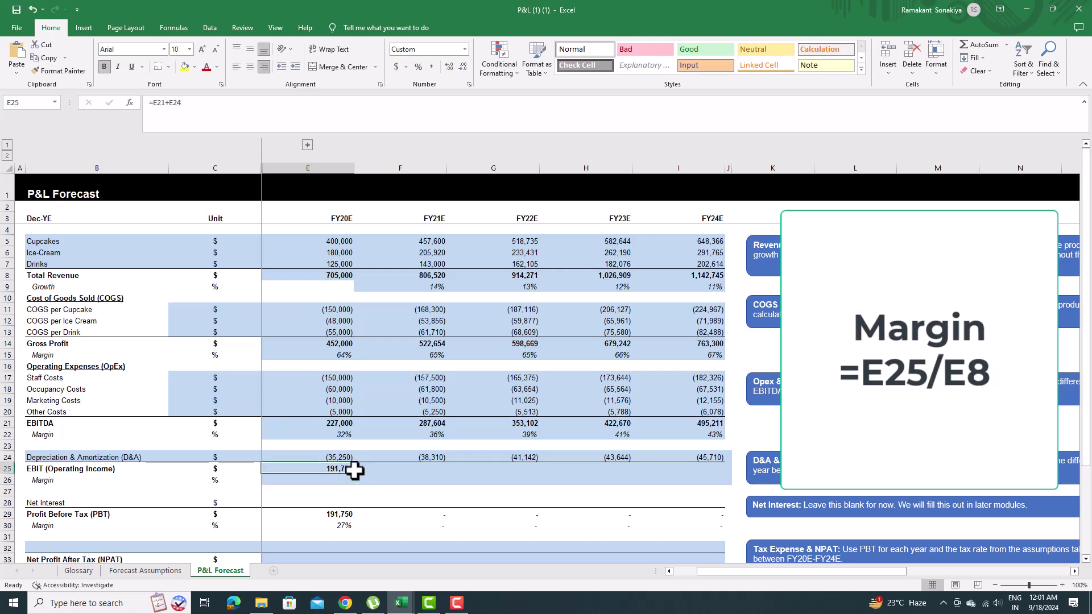
pyautogui.moveTo(353, 474); pyautogui.dragTo(726, 482)
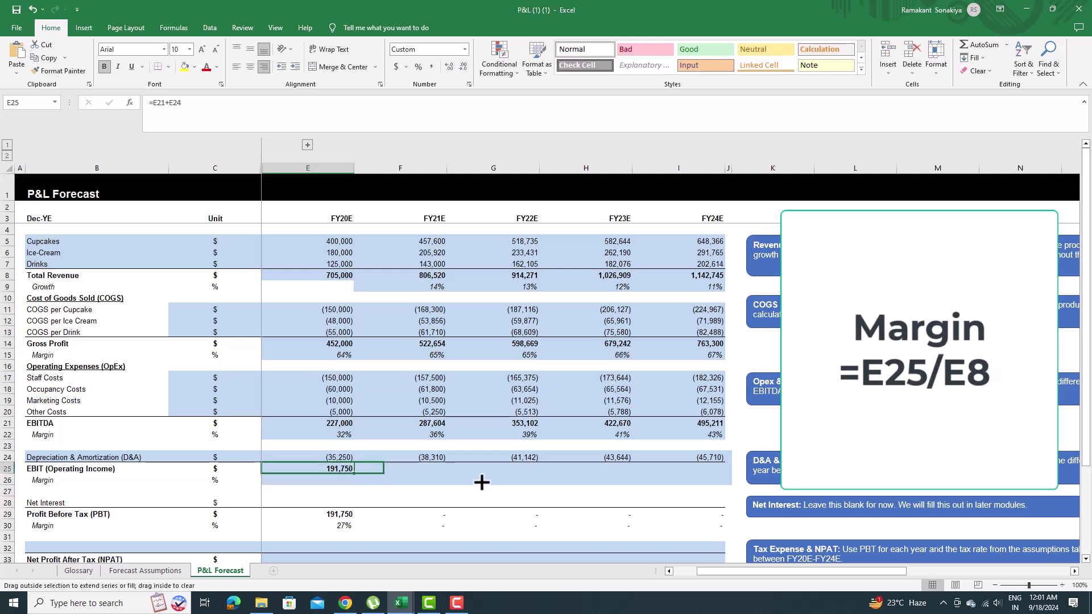
# - Enter EBIT margin as EBIT over Total Revenue and fill across, 27% to 39%
pyautogui.click(331, 479)
pyautogui.write('=')
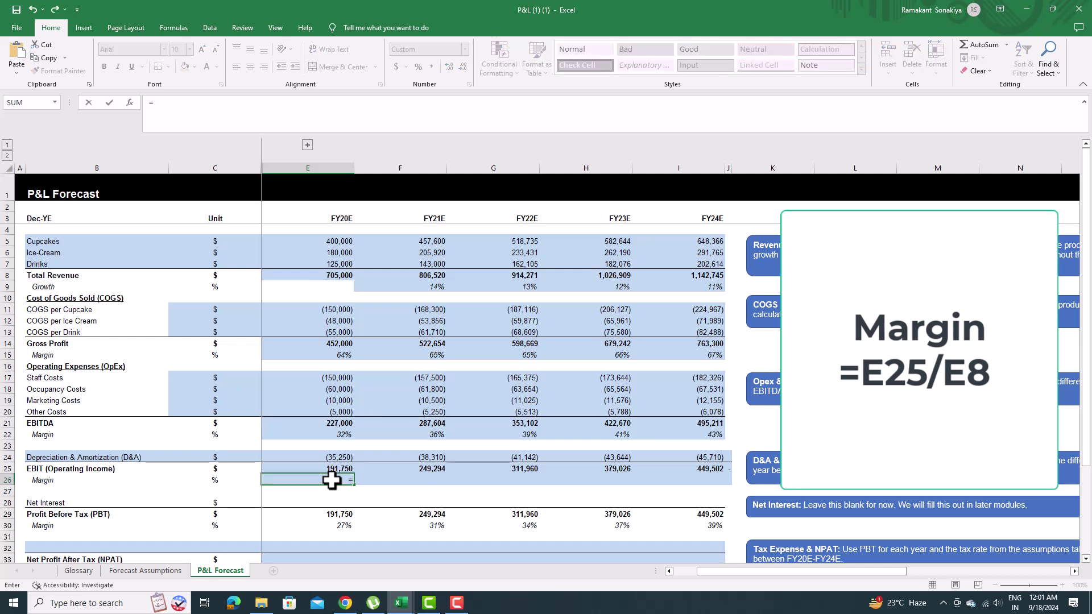
pyautogui.click(339, 468)
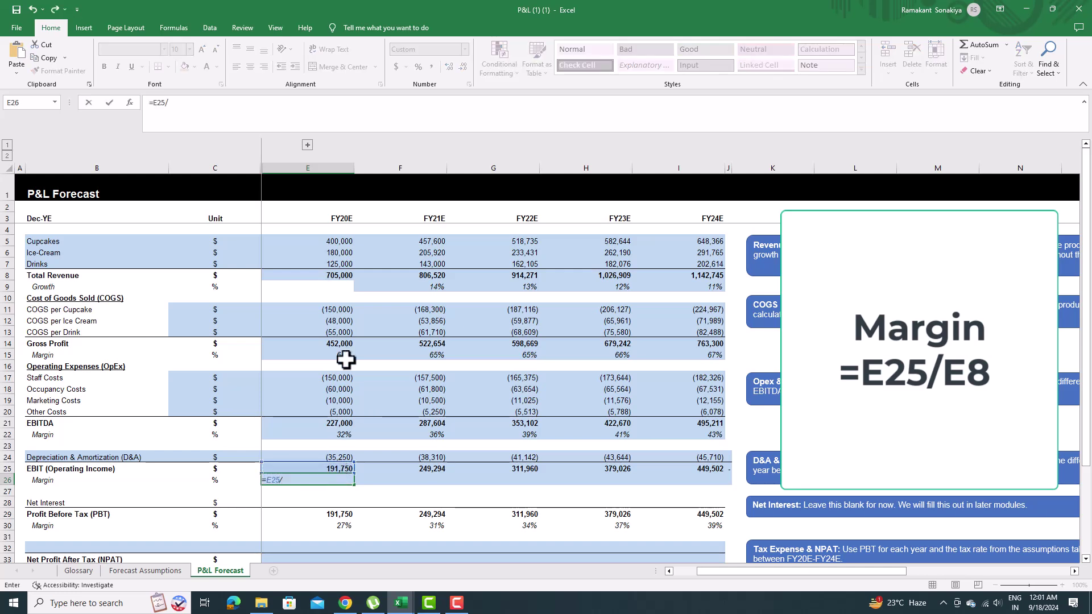
pyautogui.click(340, 275)
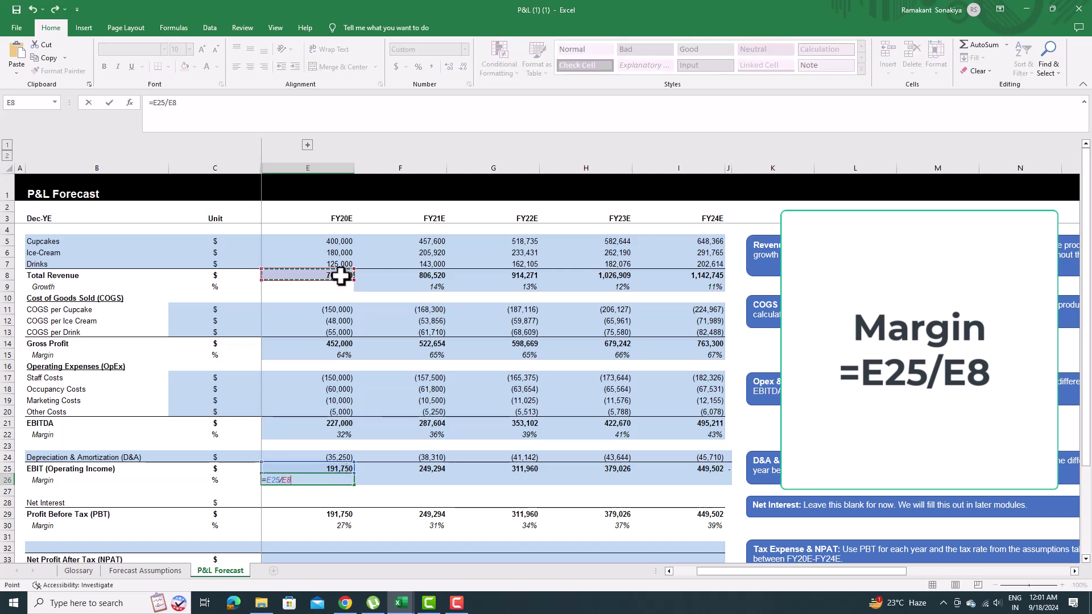
pyautogui.press('Return')
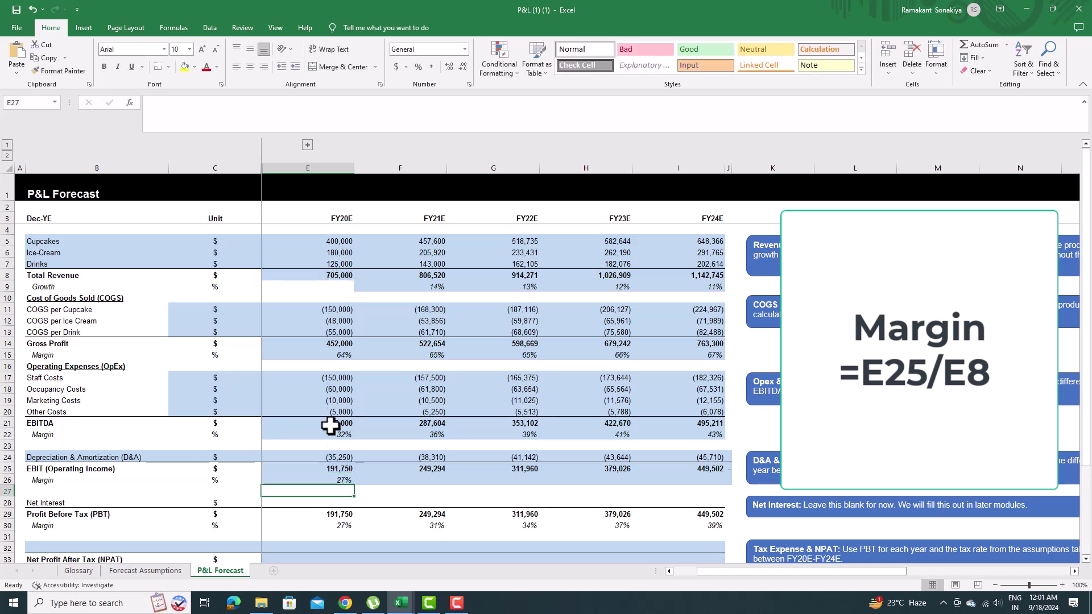
pyautogui.click(336, 480)
pyautogui.moveTo(355, 484); pyautogui.dragTo(678, 494)
pyautogui.scroll(-1, 677, 495)
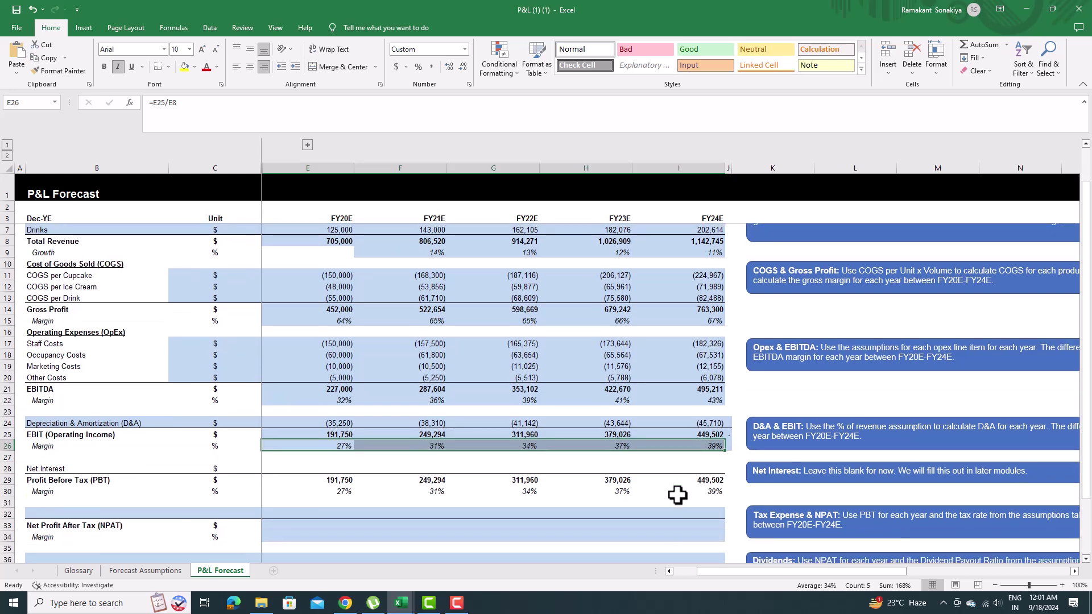
pyautogui.scroll(-1, 678, 495)
pyautogui.scroll(-1, 677, 495)
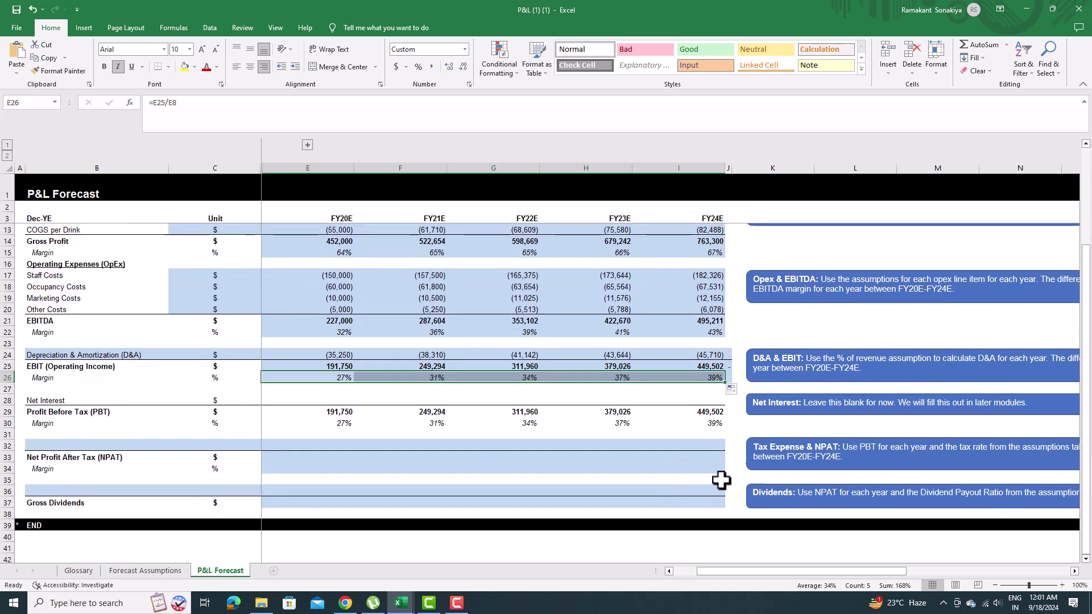
# - Paste Tax Expense as the row 32 label and set its font colour to Automatic black
pyautogui.moveTo(754, 446); pyautogui.dragTo(805, 448)
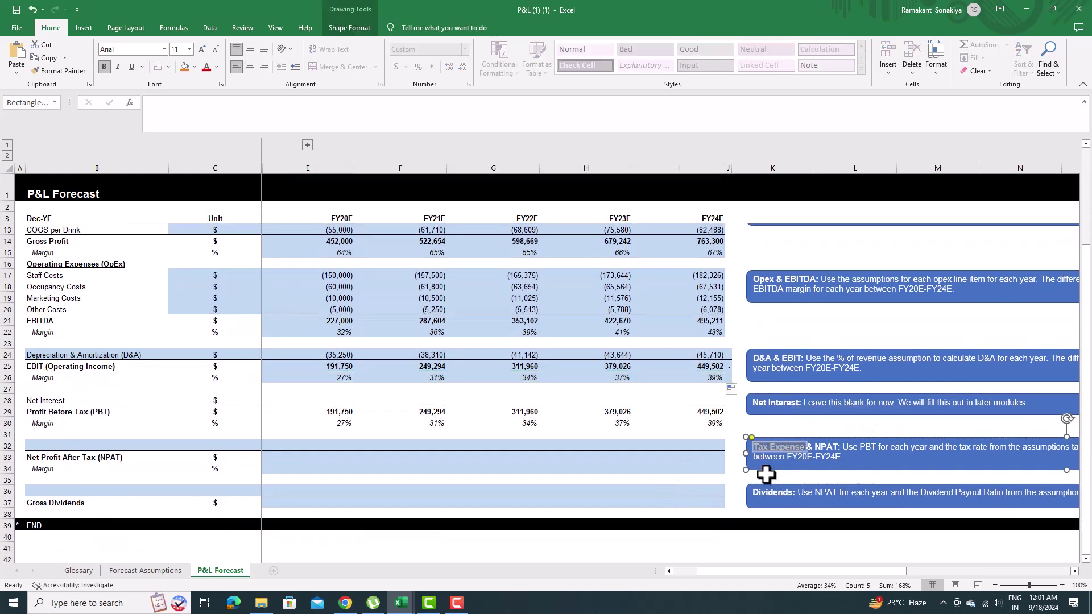
pyautogui.click(89, 445)
pyautogui.hotkey('ctrl', 'v')
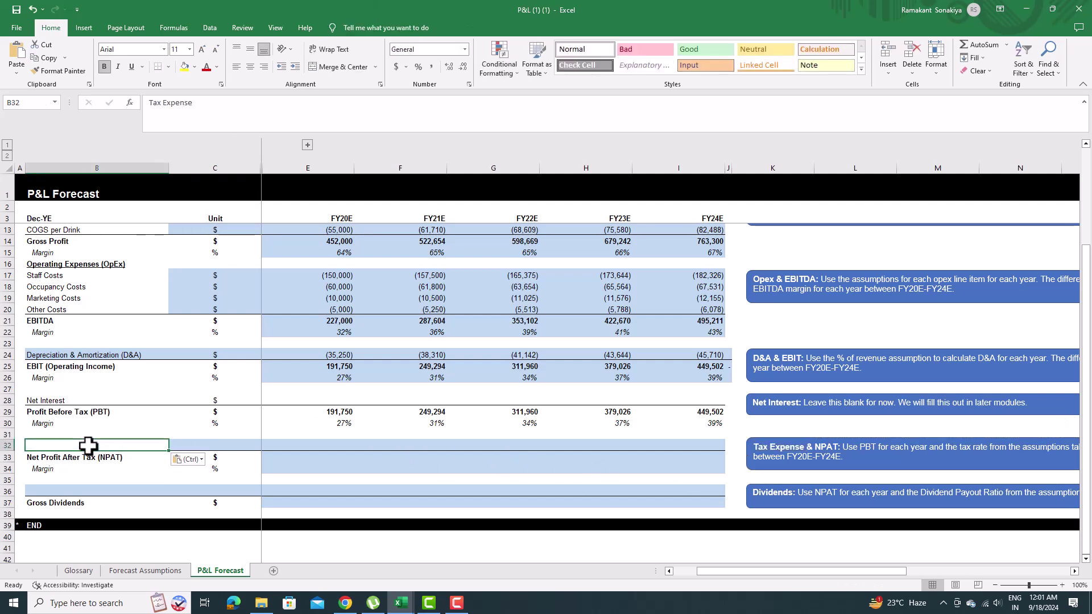
pyautogui.write('Tax')
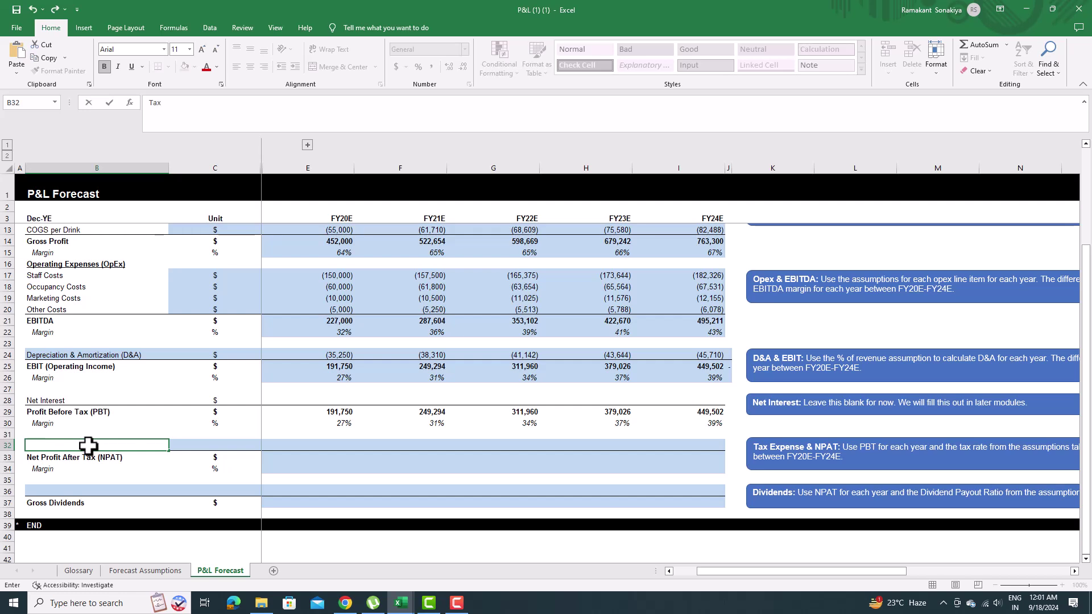
pyautogui.write('T')
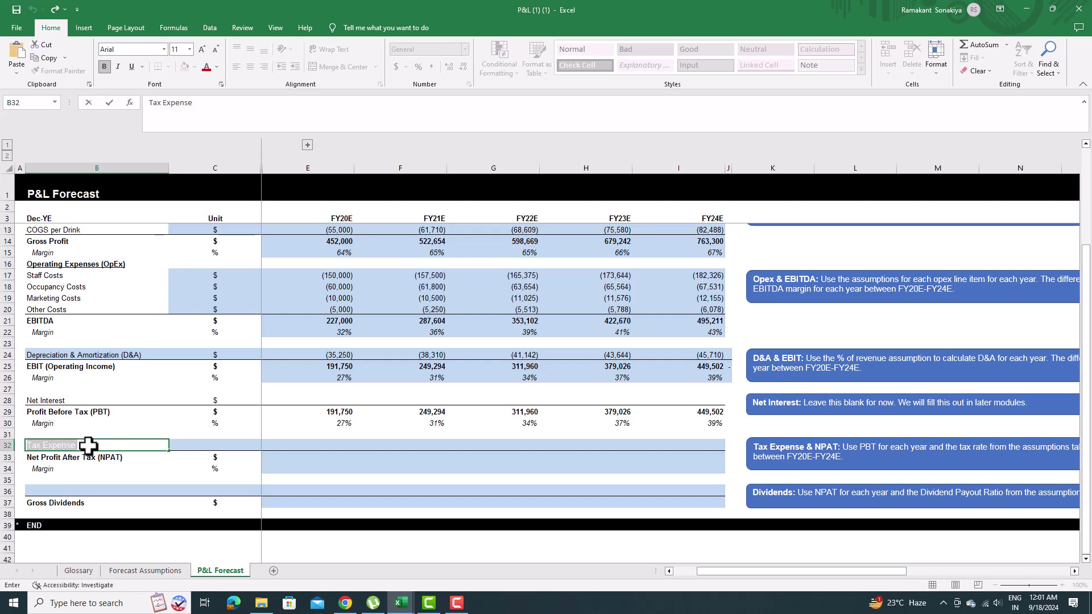
pyautogui.click(218, 67)
pyautogui.click(208, 88)
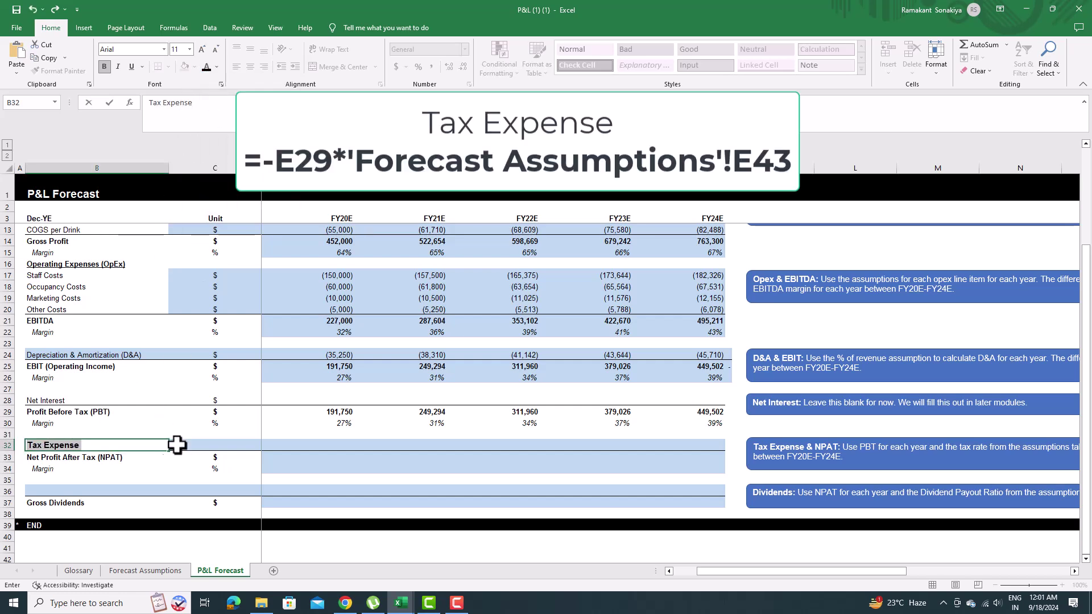
pyautogui.click(257, 447)
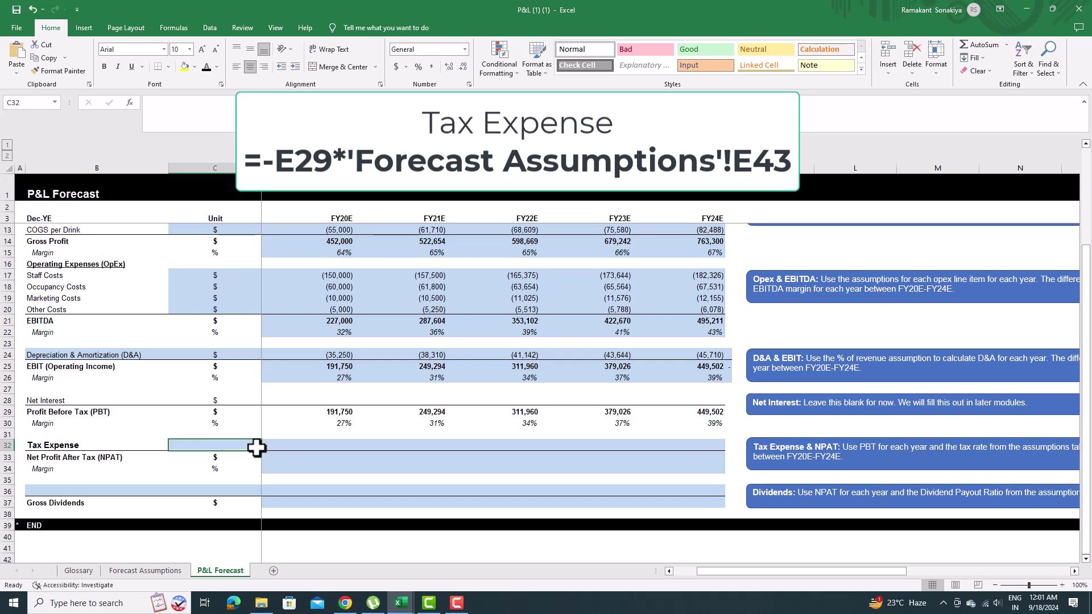
# - Set FY20E Tax Expense to minus the assumptions Tax Rate times Profit Before Tax, showing (40,268)
pyautogui.click(345, 447)
pyautogui.write('=')
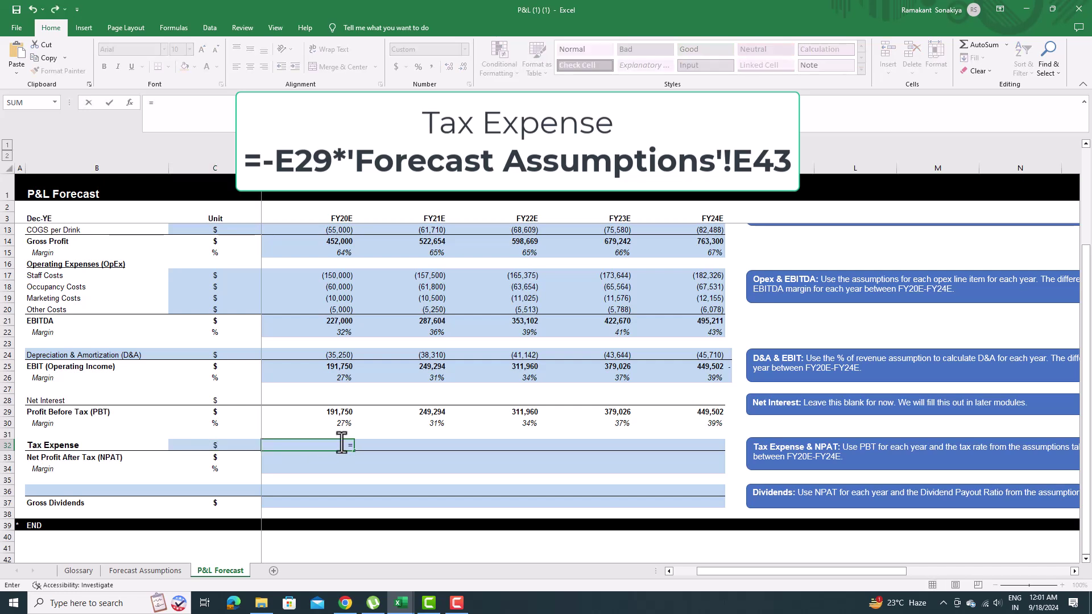
pyautogui.click(145, 570)
pyautogui.scroll(-2, 109, 452)
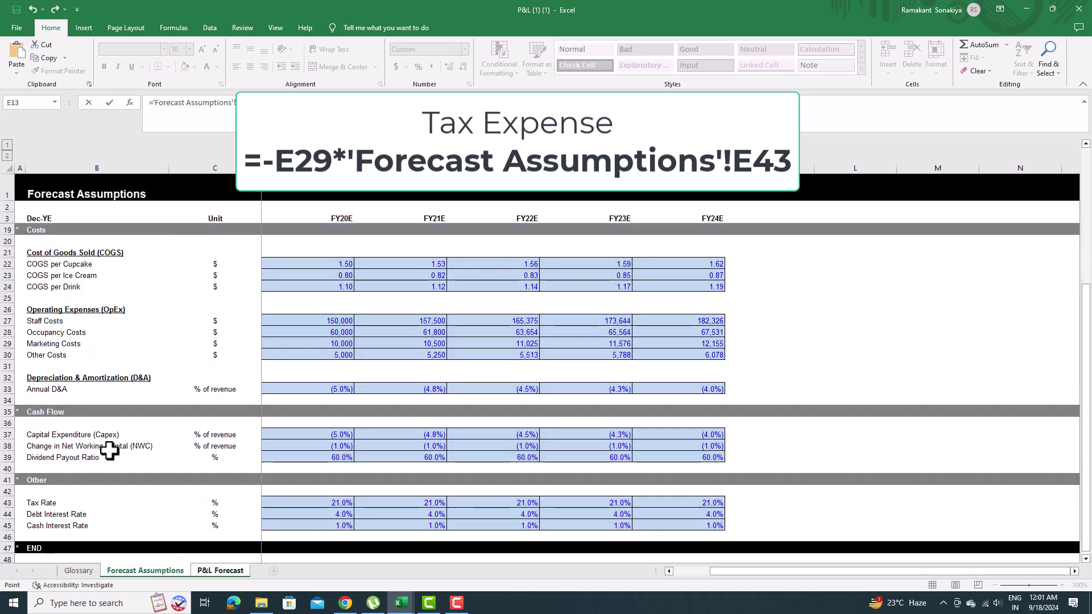
pyautogui.scroll(-1, 109, 452)
pyautogui.click(325, 464)
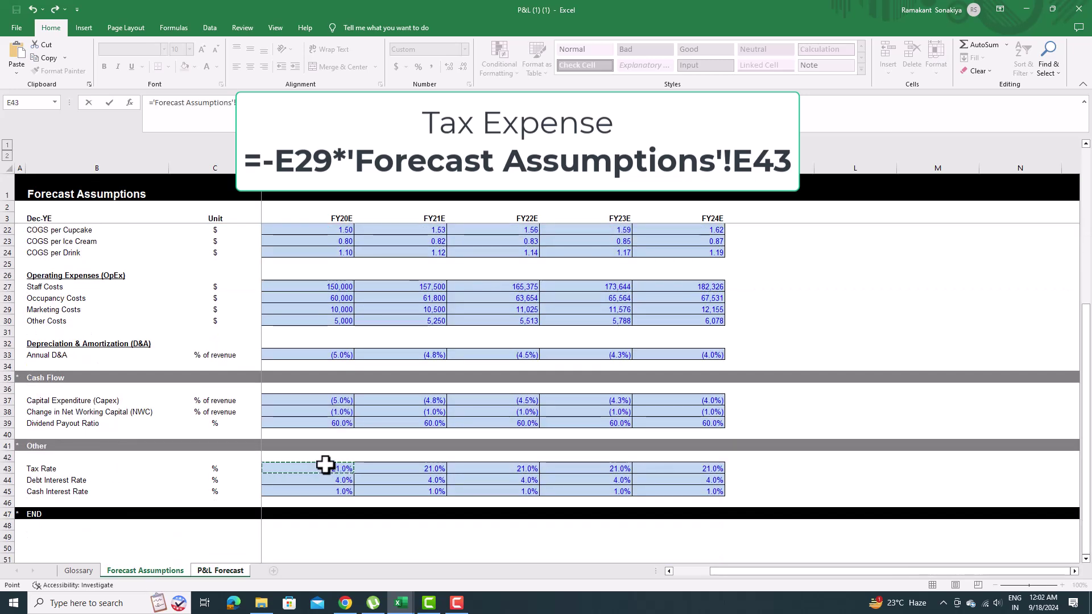
pyautogui.write('*')
pyautogui.click(220, 570)
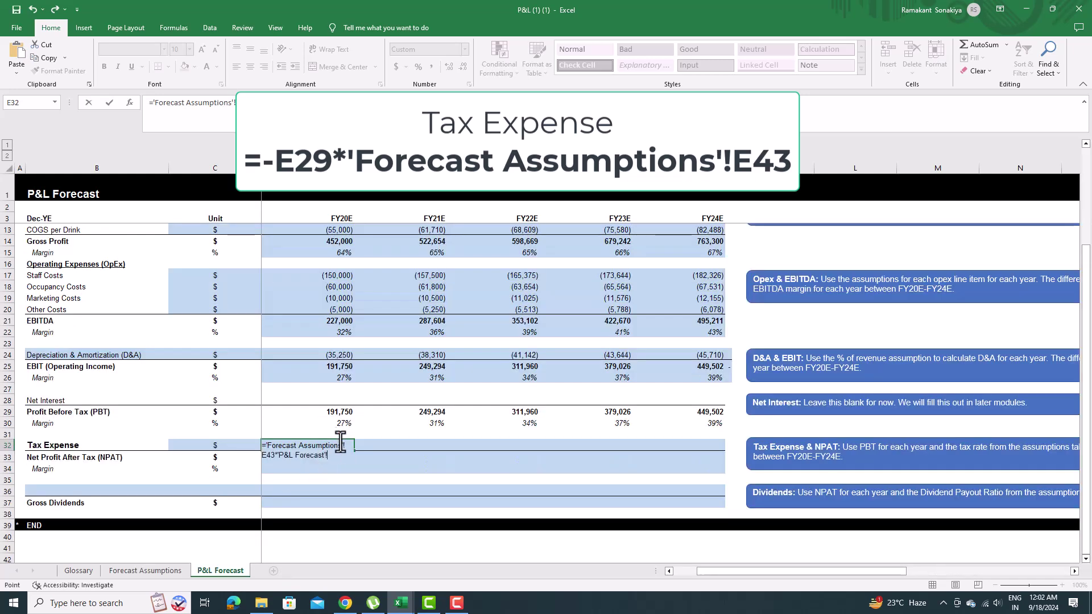
pyautogui.click(339, 412)
pyautogui.press('Return')
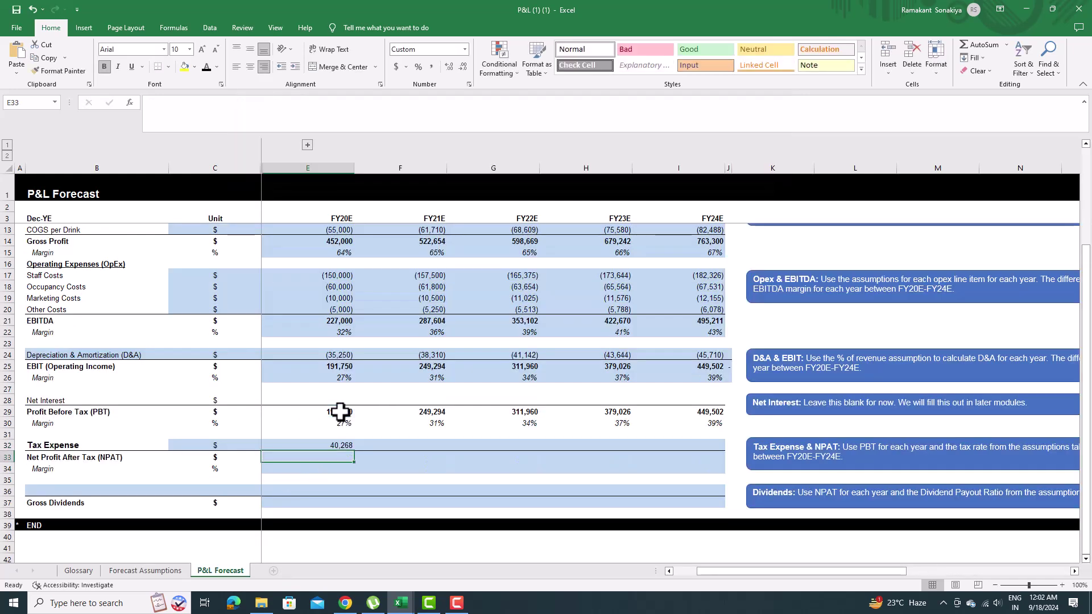
pyautogui.click(350, 446)
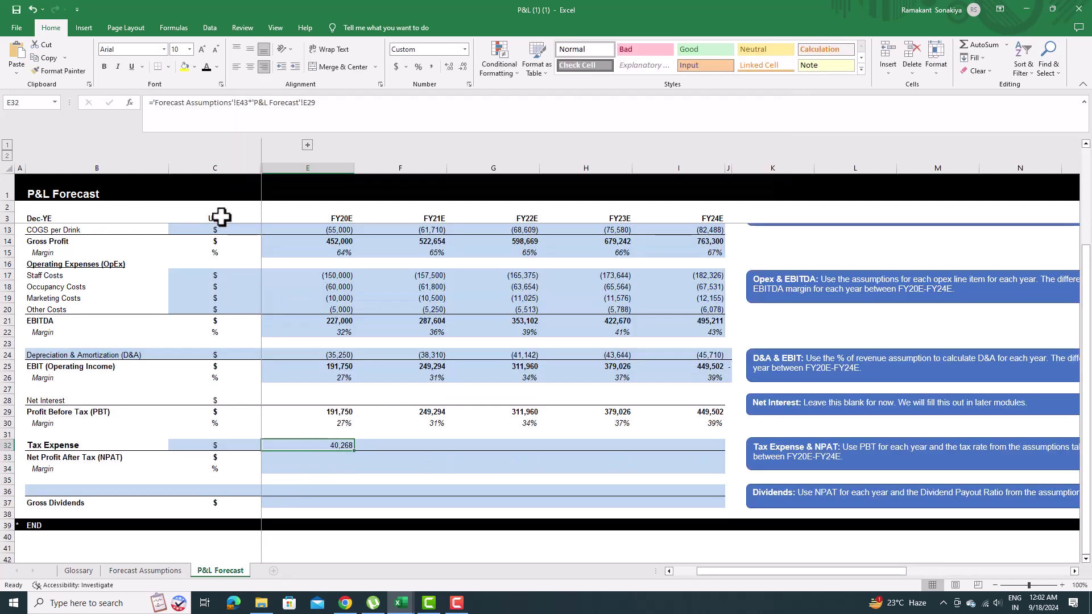
pyautogui.click(152, 102)
pyautogui.write('-')
pyautogui.press('Return')
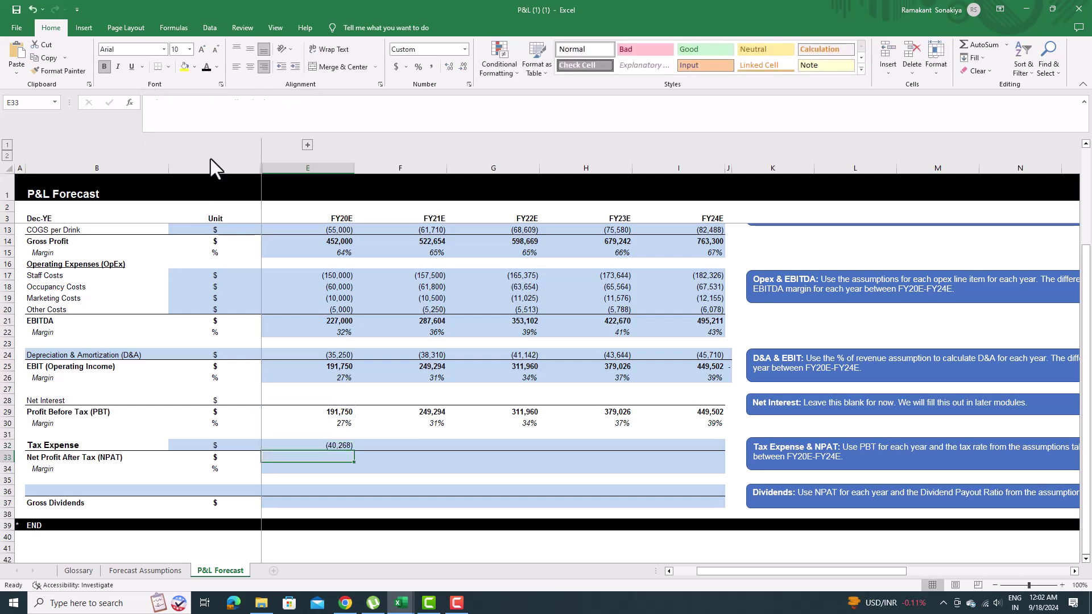
# - Fill Tax Expense to FY24E and enter NPAT as PBT plus Tax Expense across all years (151,483 to 355,106)
pyautogui.click(350, 449)
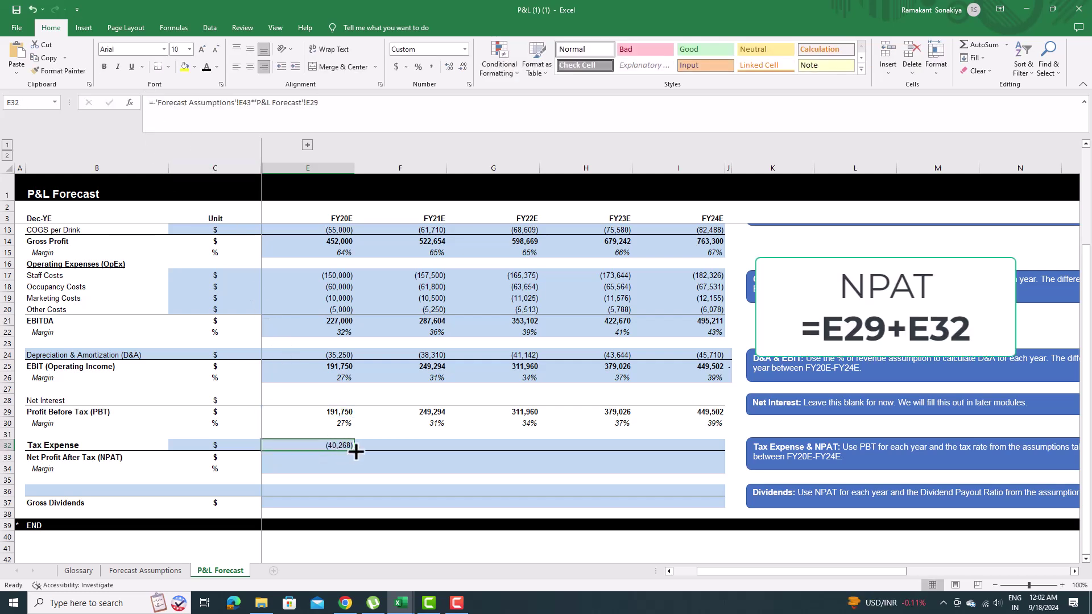
pyautogui.moveTo(354, 451); pyautogui.dragTo(719, 454)
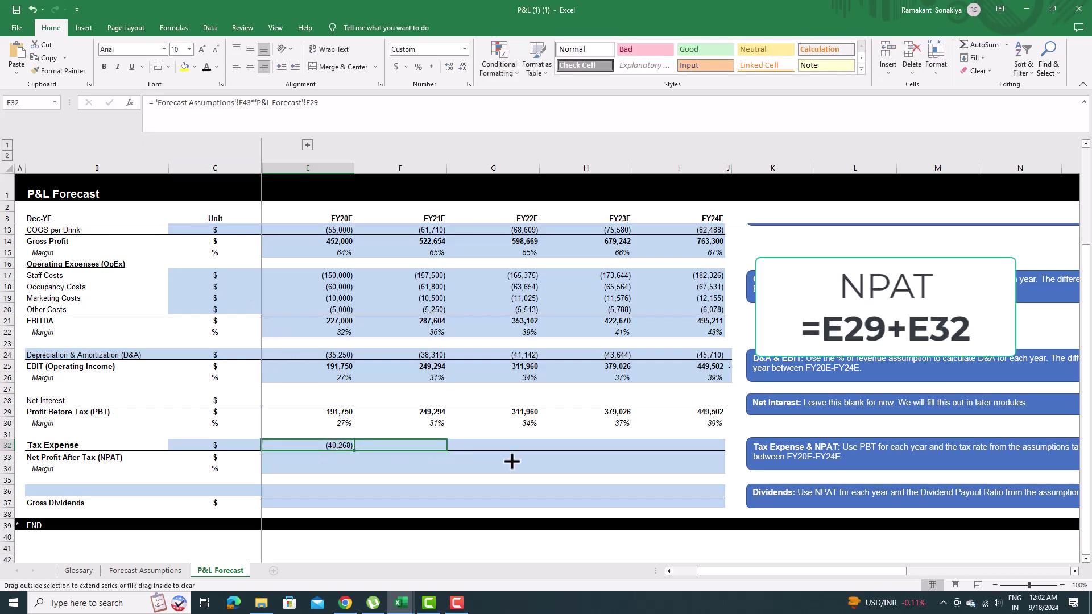
pyautogui.click(333, 456)
pyautogui.write('=')
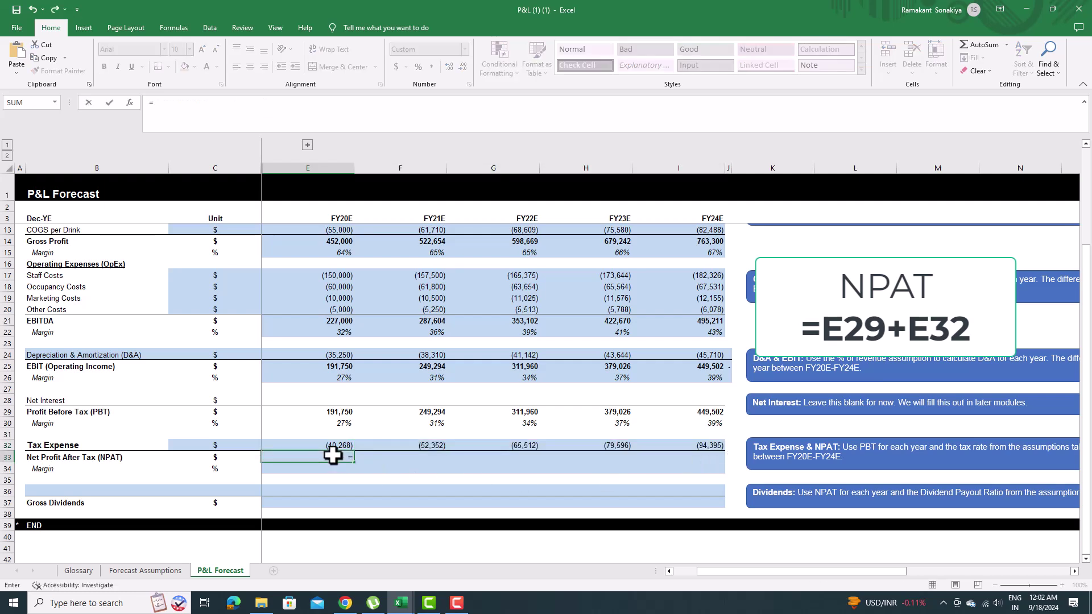
pyautogui.click(341, 414)
pyautogui.write('+')
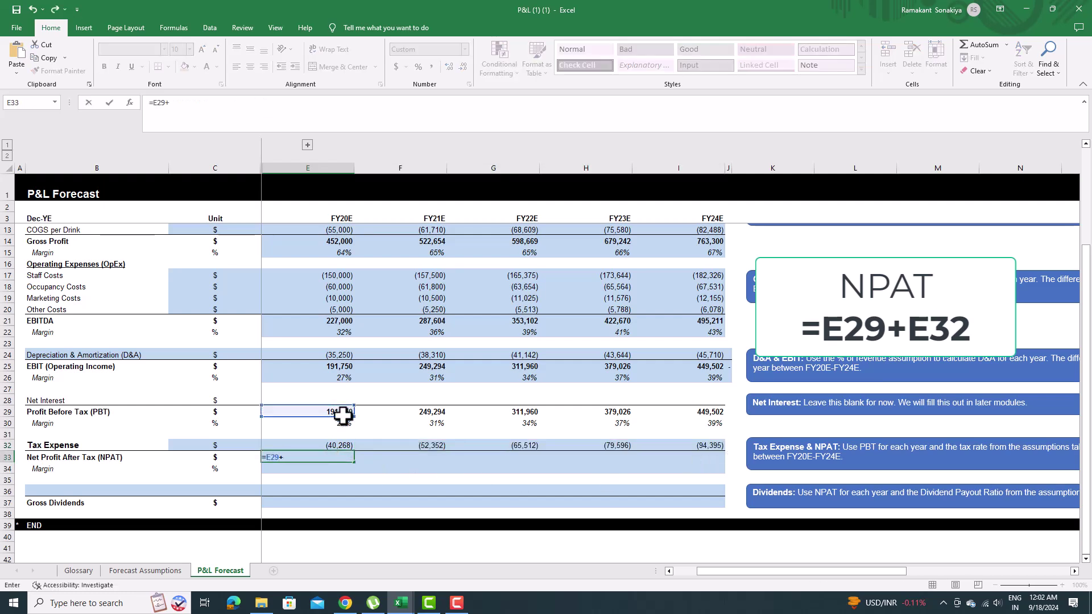
pyautogui.click(341, 443)
pyautogui.press('Return')
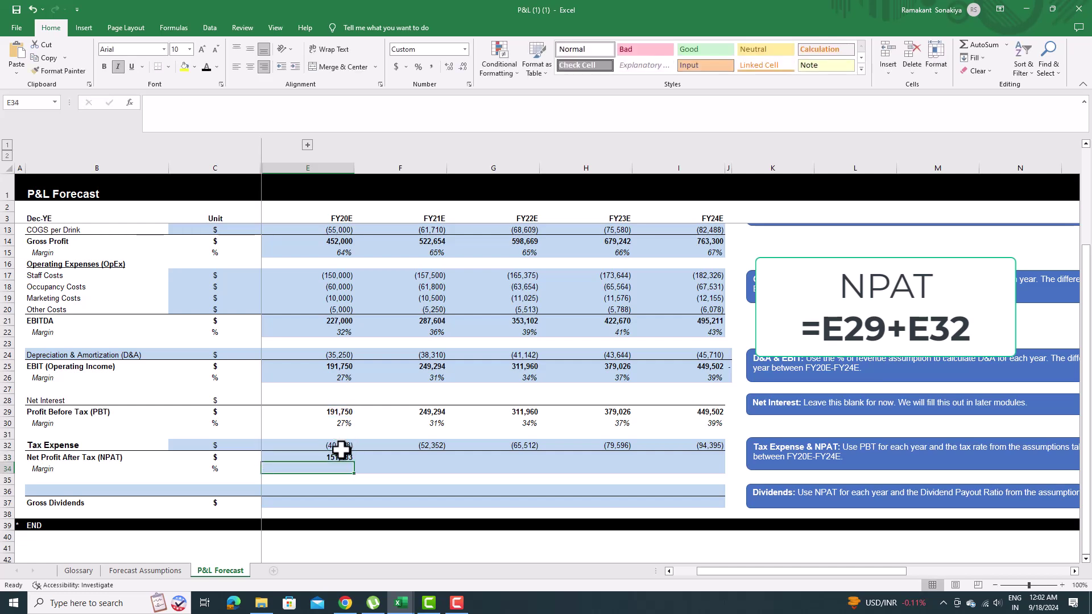
pyautogui.click(340, 459)
pyautogui.moveTo(355, 462); pyautogui.dragTo(709, 466)
# - Enter NPAT margin as NPAT over Total Revenue and fill FY20E–FY24E (21% to 31%)
pyautogui.click(331, 469)
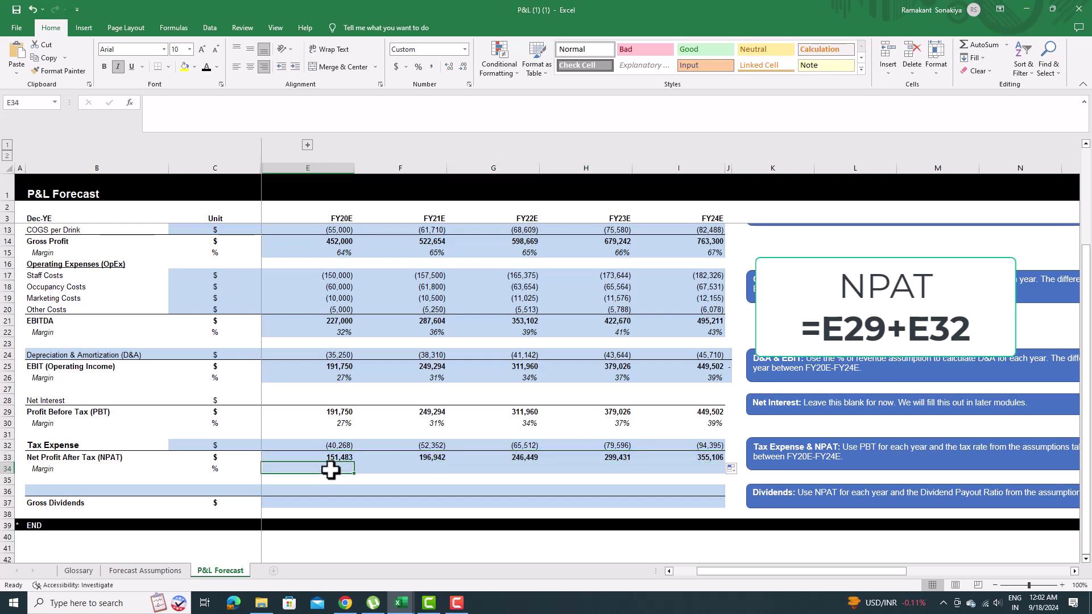
pyautogui.write('=')
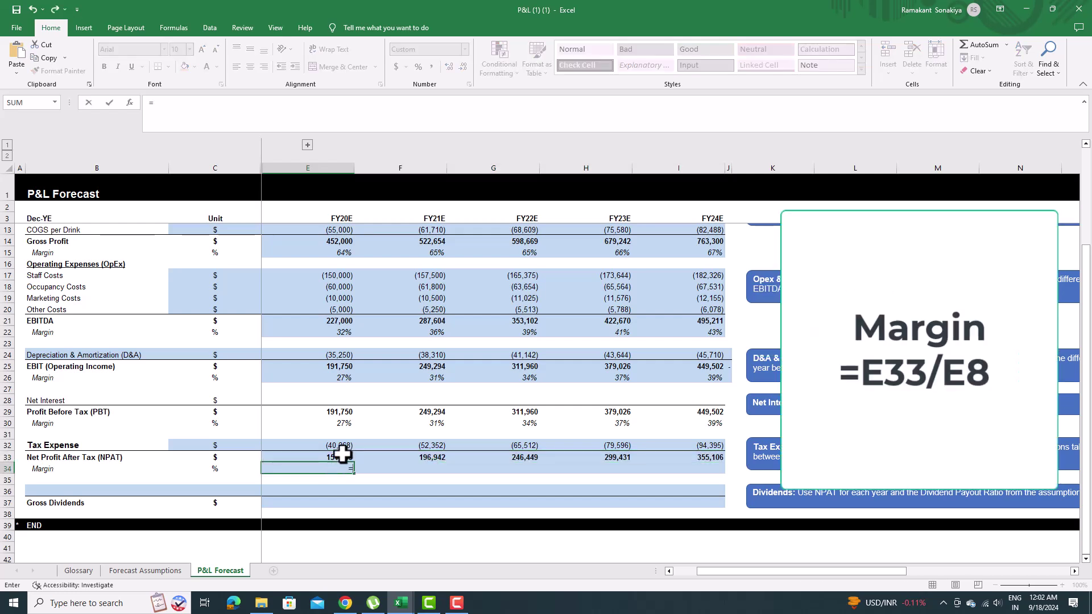
pyautogui.click(342, 456)
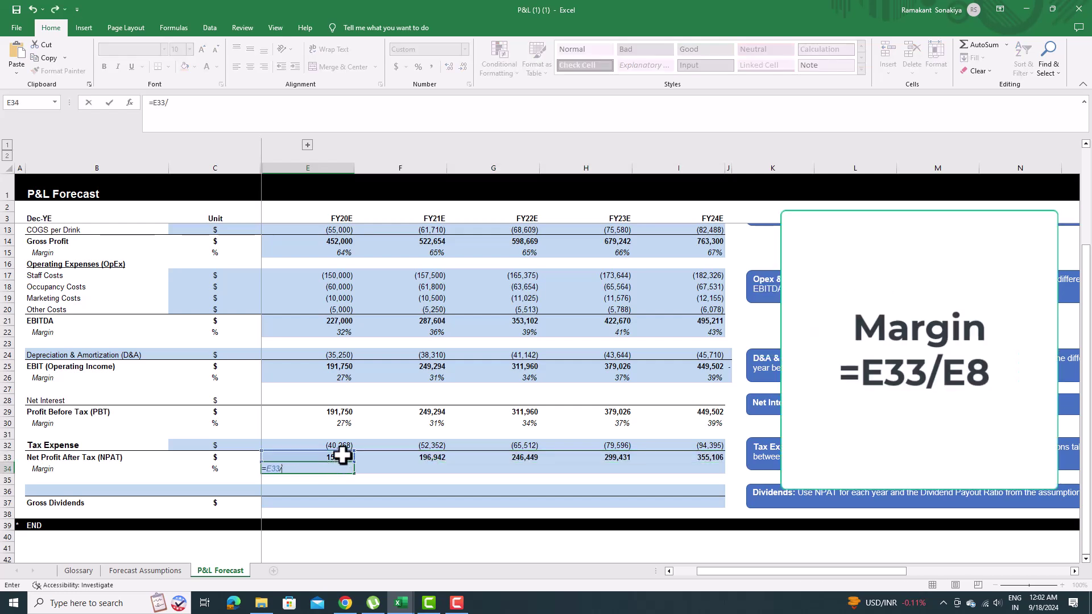
pyautogui.write('E8')
pyautogui.press('Return')
pyautogui.click(341, 465)
pyautogui.moveTo(354, 473); pyautogui.dragTo(700, 475)
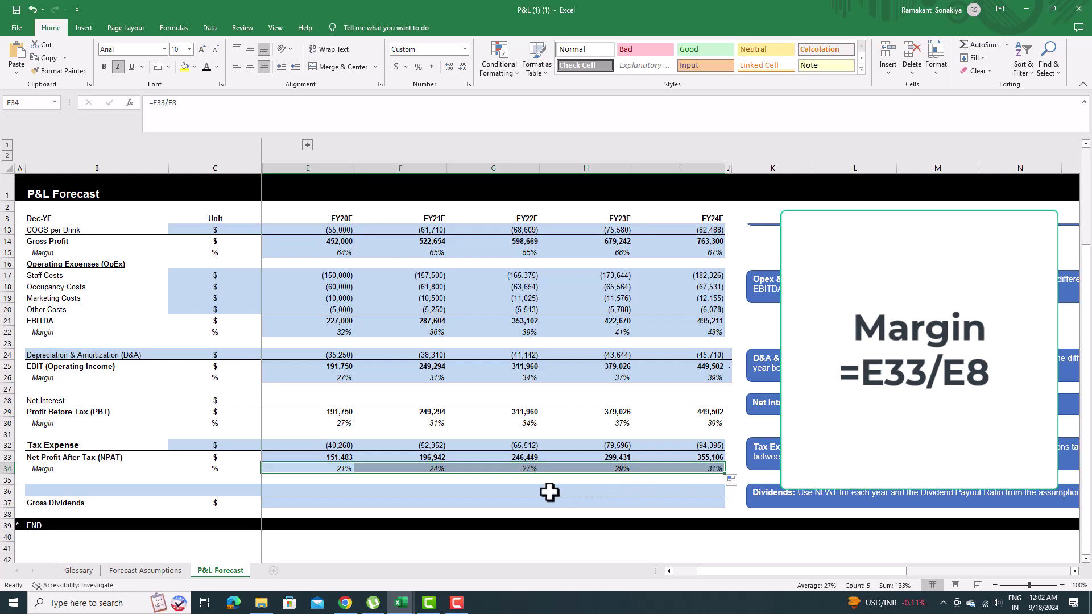
# - Label the blank row above Gross Dividends as 'Dividends Payout'
pyautogui.click(325, 490)
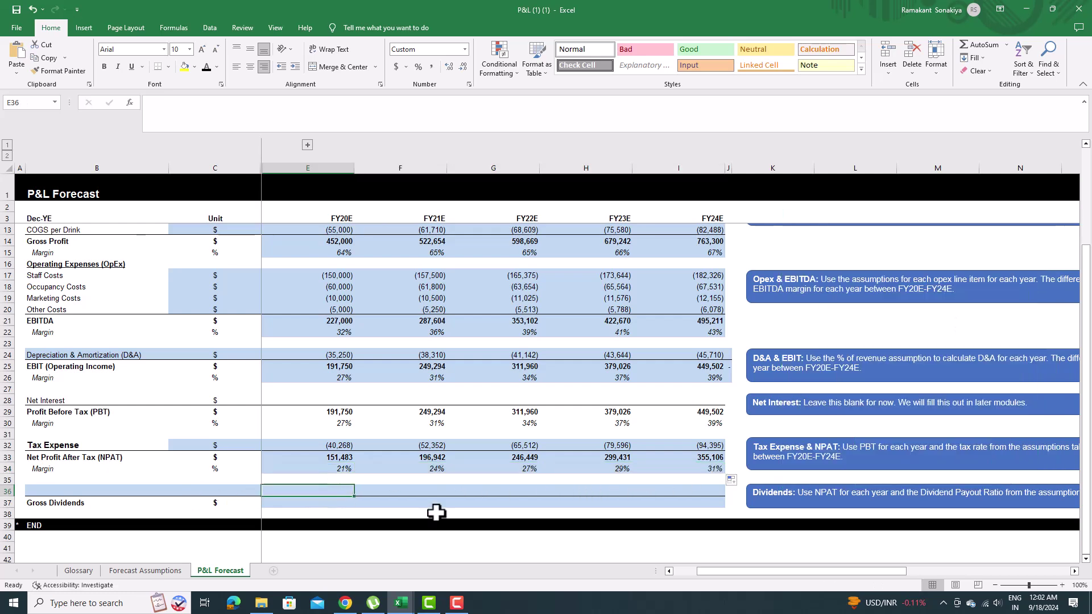
pyautogui.doubleClick(772, 492)
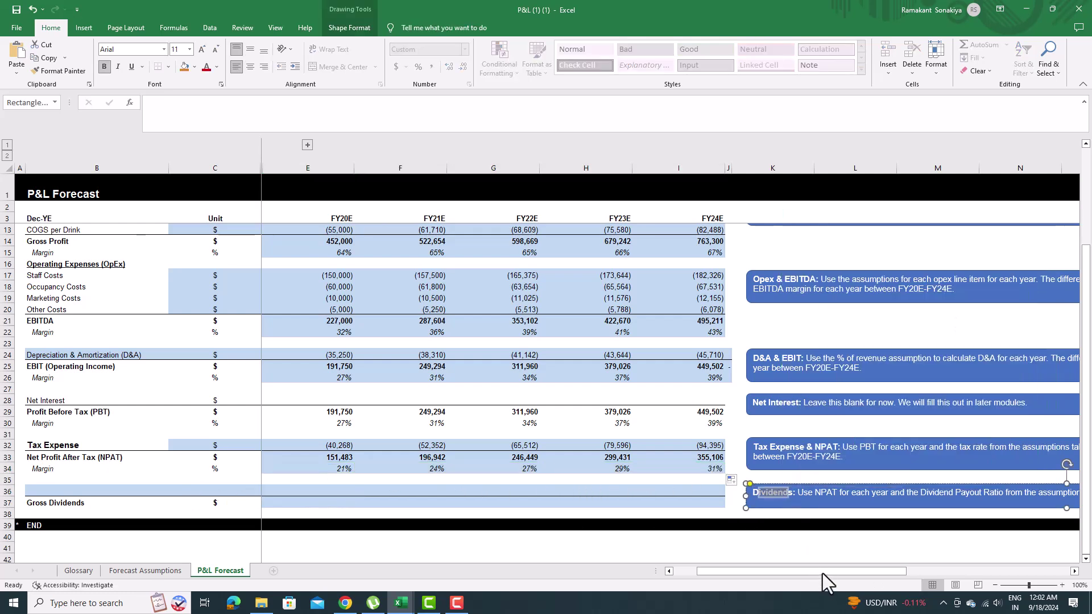
pyautogui.moveTo(823, 573); pyautogui.dragTo(857, 571)
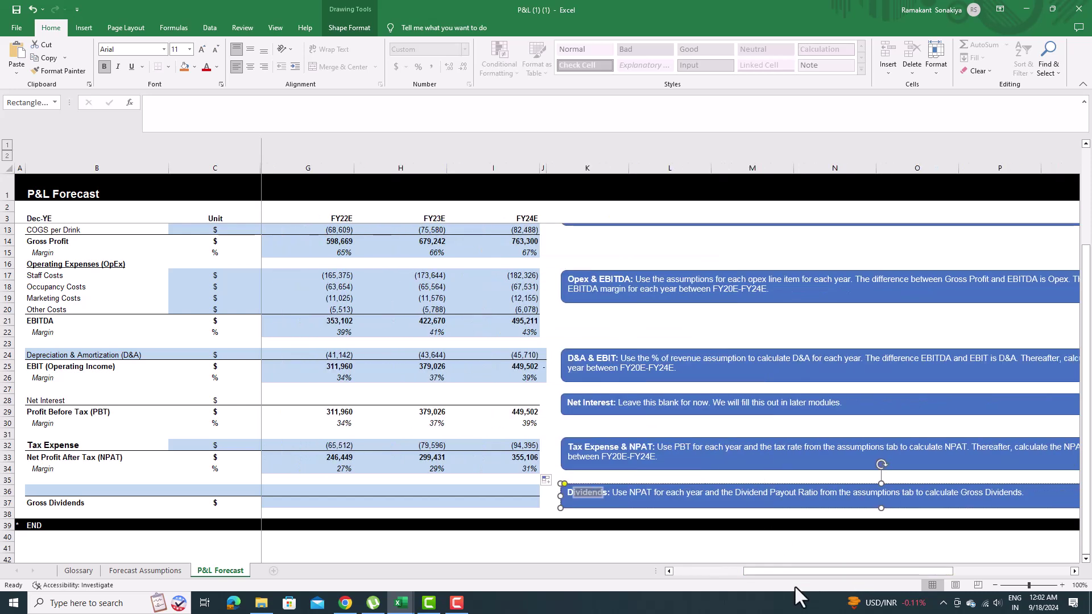
pyautogui.moveTo(758, 574); pyautogui.dragTo(713, 571)
pyautogui.click(109, 492)
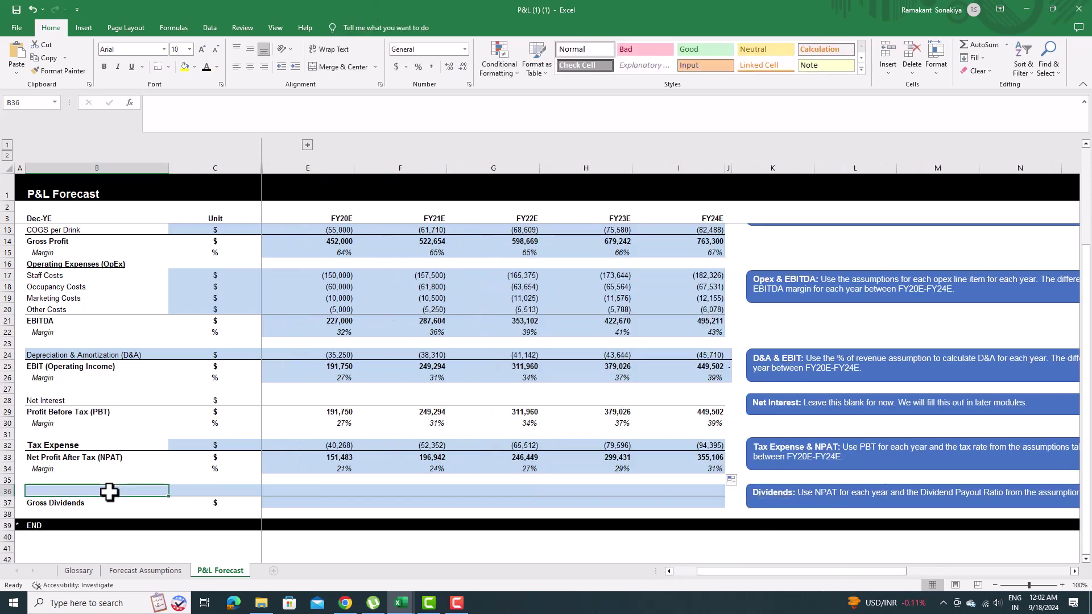
pyautogui.write('Dividends Payout')
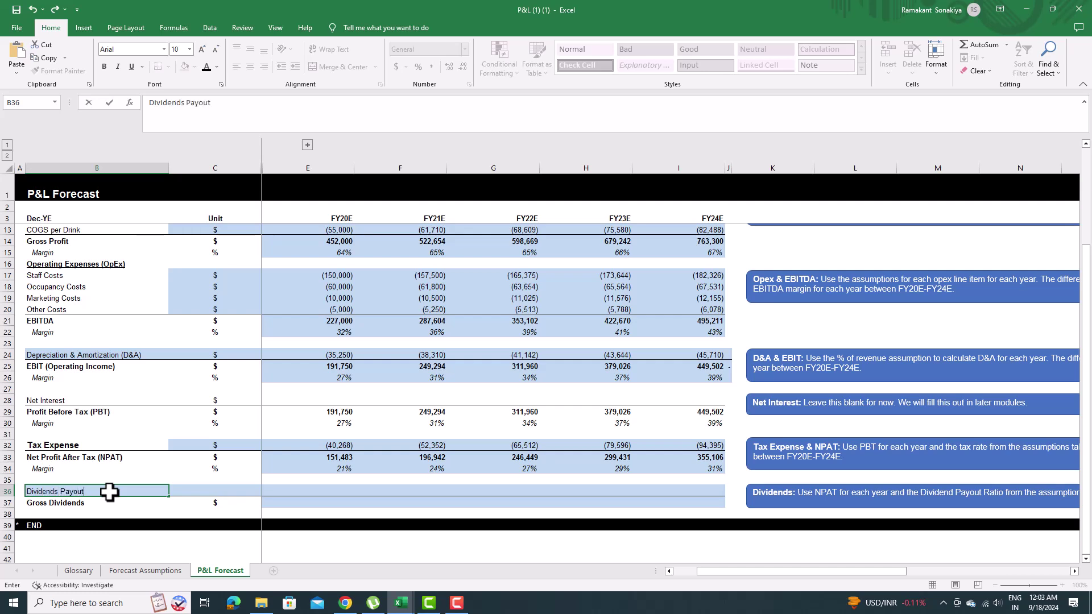
pyautogui.press('Tab')
pyautogui.write('$')
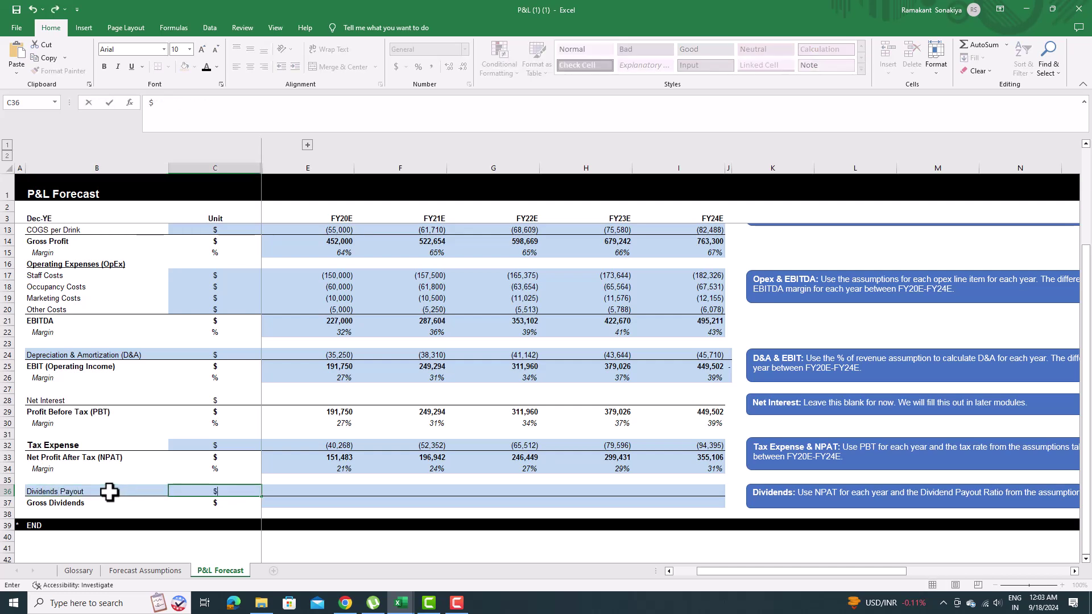